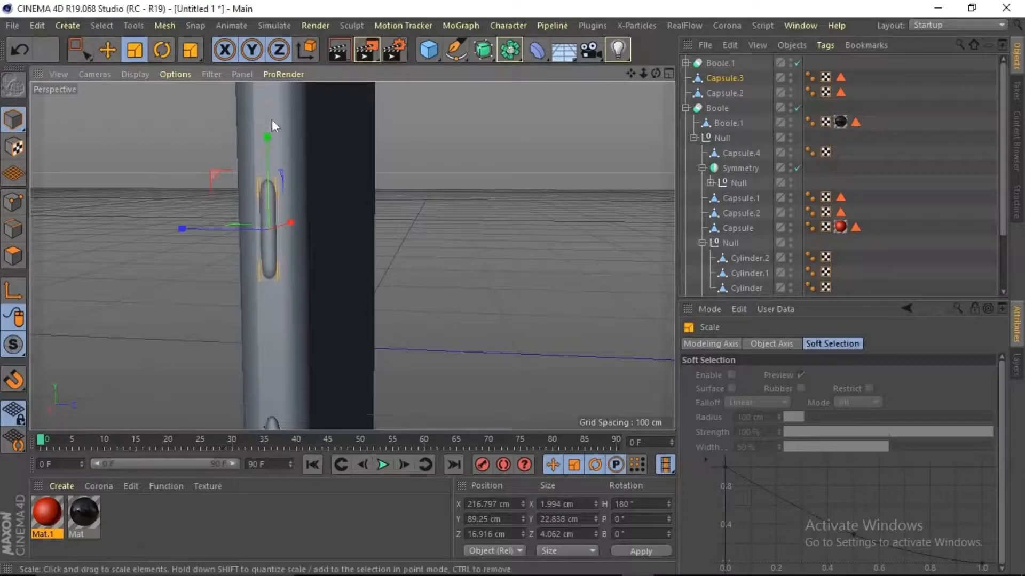
- Add a +Z-oriented cylinder at the phone's upper corner and reduce its diameter to about 33.6 cm at roughly Y 148.2 cm
alt+drag(207, 227, 350, 196)
click(350, 195)
drag(656, 73, 624, 78)
scroll(466, 184, up, 5)
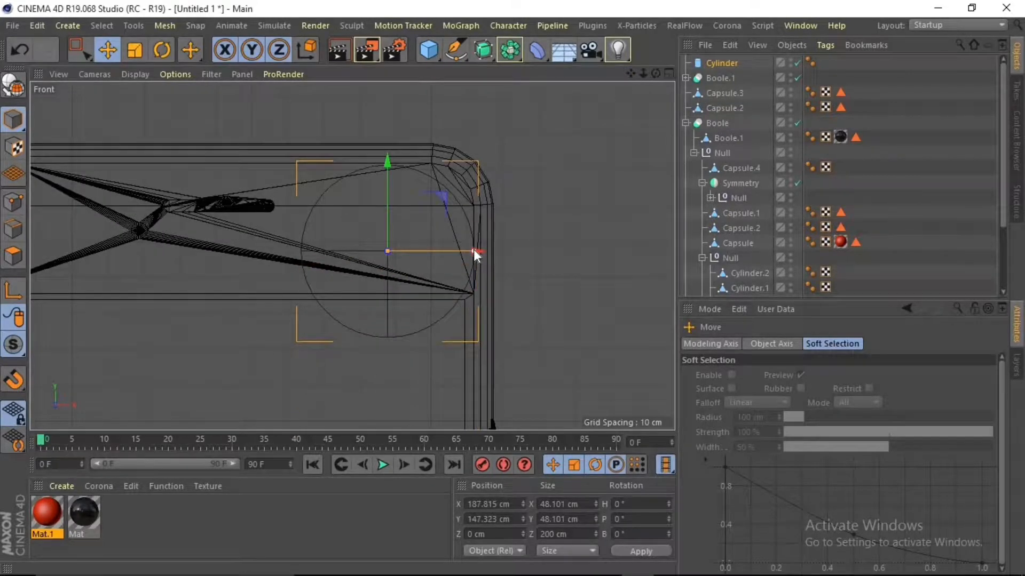
drag(473, 254, 448, 251)
scroll(447, 246, up, 2)
drag(379, 156, 381, 176)
- Shorten the cylinder to about 7.2 cm and shift it to the phone's back surface at about Z 23.5 cm
click(669, 74)
click(344, 75)
drag(652, 73, 622, 110)
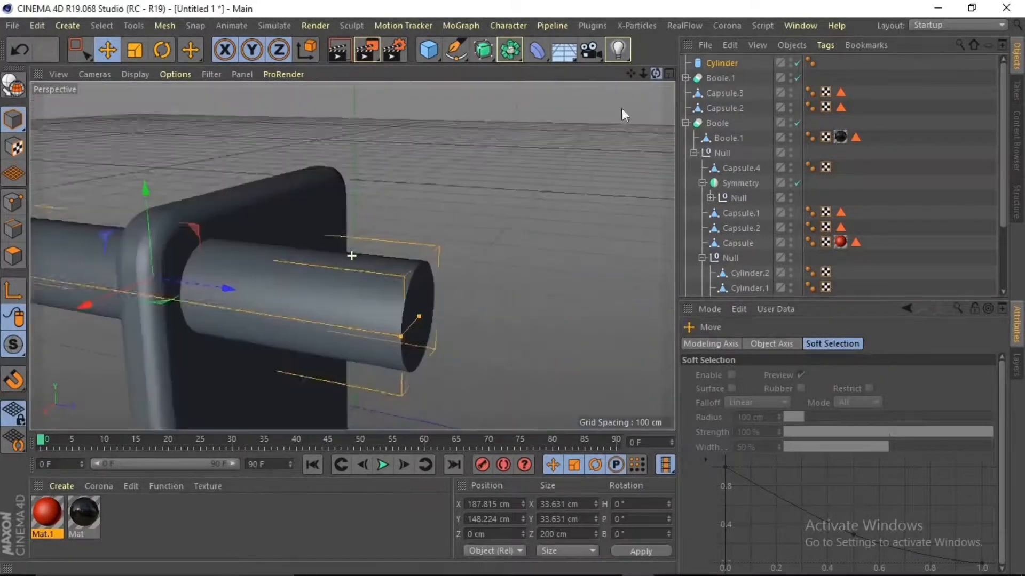
drag(417, 318, 170, 278)
drag(233, 285, 283, 294)
- Reduce the cylinder's diameter to about 23.3 cm and position it inside the phone's corner at about X 192.1, Y 151.7 cm
key(F4)
scroll(357, 239, up, 2)
drag(479, 284, 464, 281)
drag(429, 238, 429, 229)
drag(486, 273, 498, 272)
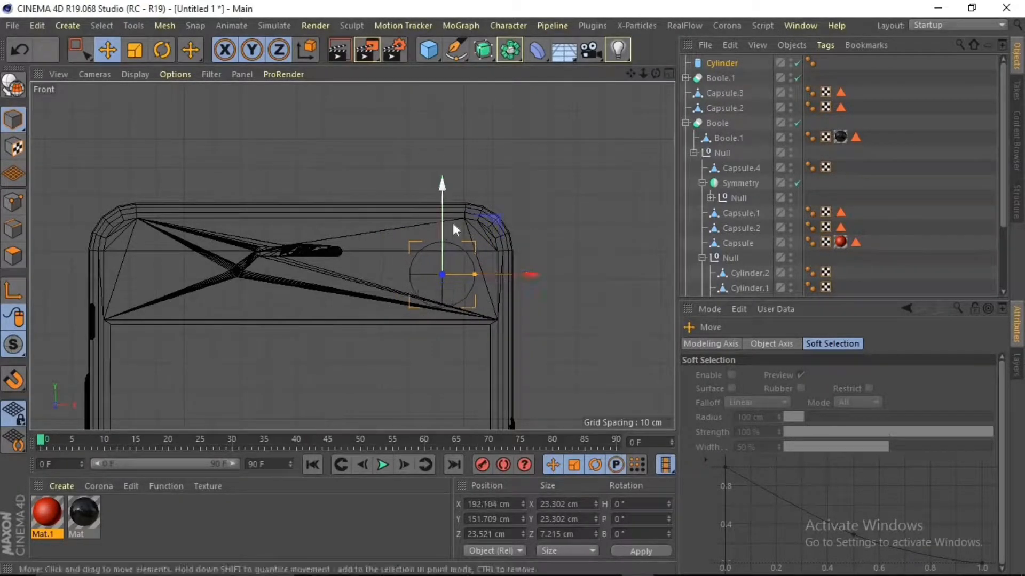
- Nest the cylinder in the Null under Boole and shift it along its axis to about Z 20 cm
click(668, 75)
key(F1)
alt+drag(525, 117, 106, 169)
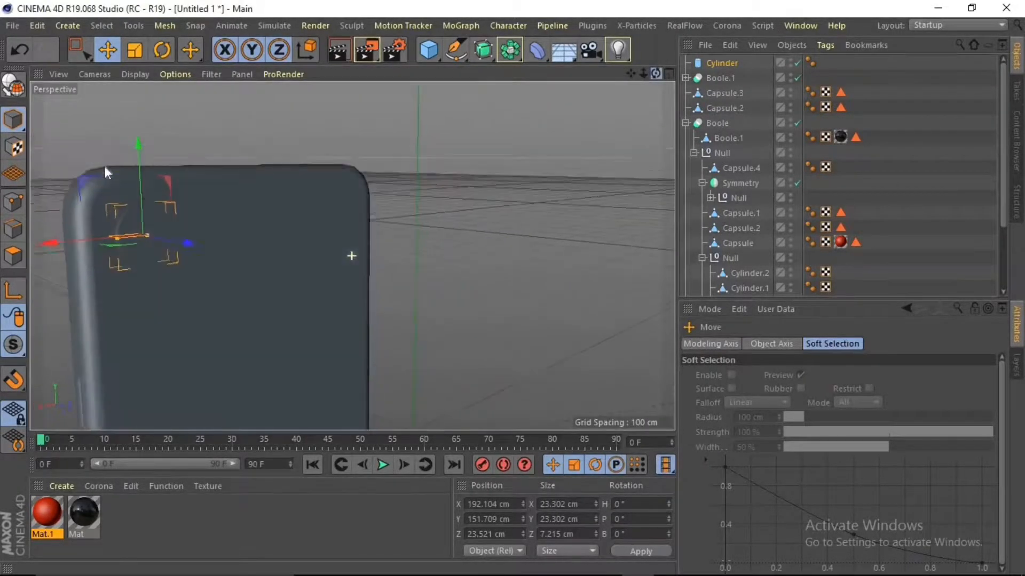
scroll(106, 169, up, 3)
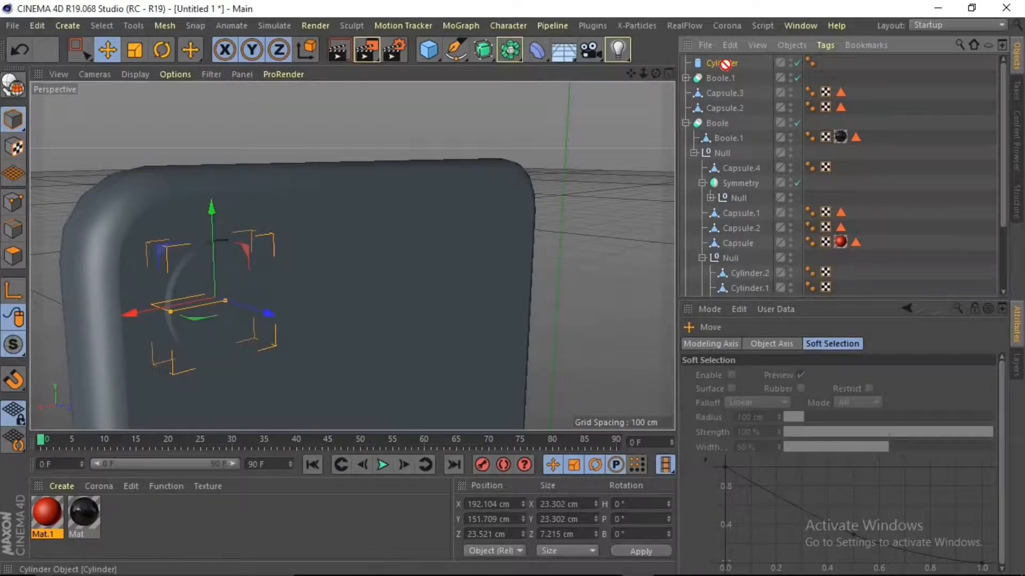
drag(721, 65, 729, 155)
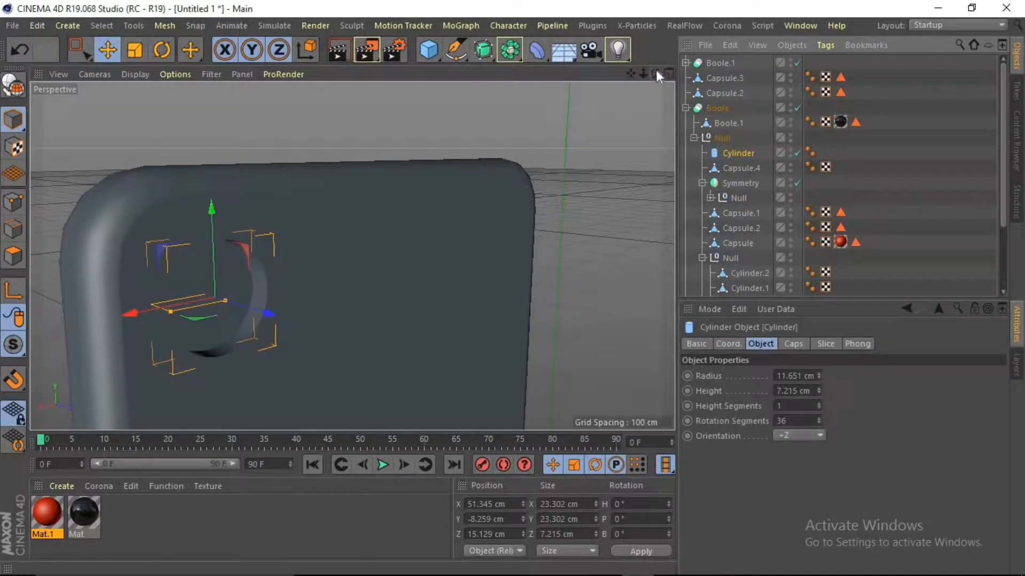
drag(656, 71, 674, 85)
drag(315, 318, 332, 321)
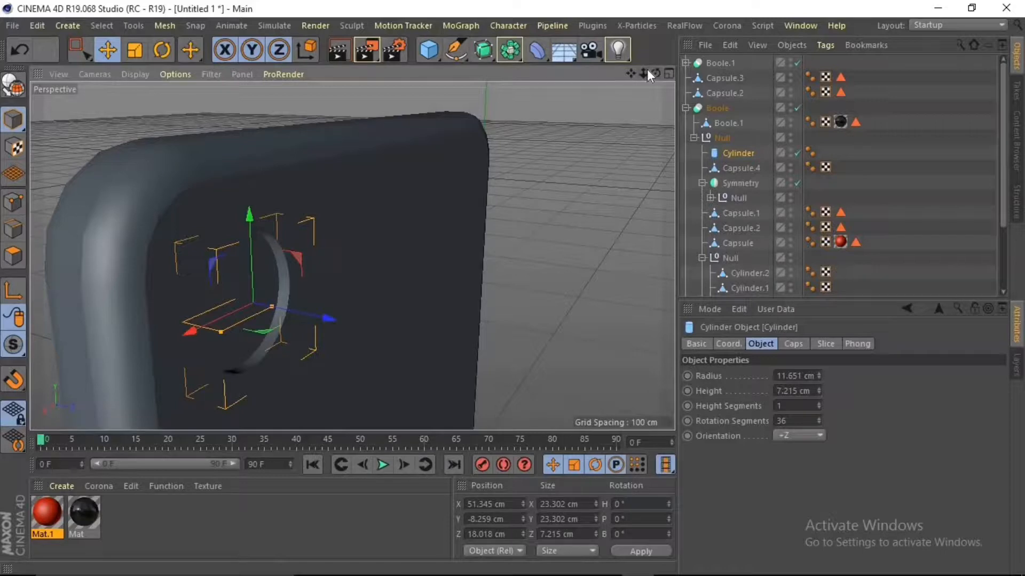
drag(647, 70, 638, 69)
drag(262, 307, 271, 310)
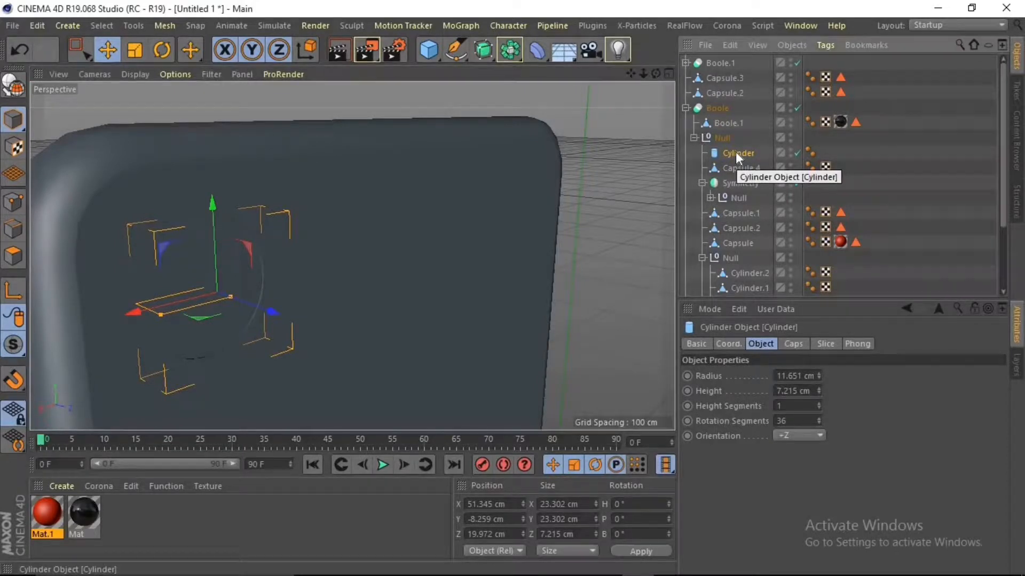
- Make the cylinder editable and move it out of the Boole hierarchy, directly above Boole
key(c)
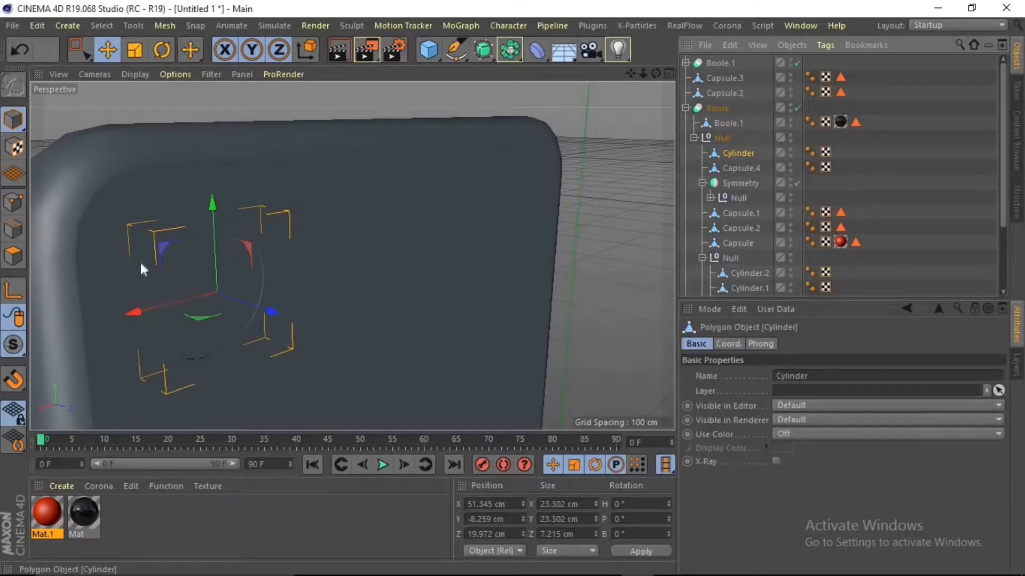
click(14, 256)
drag(737, 155, 743, 96)
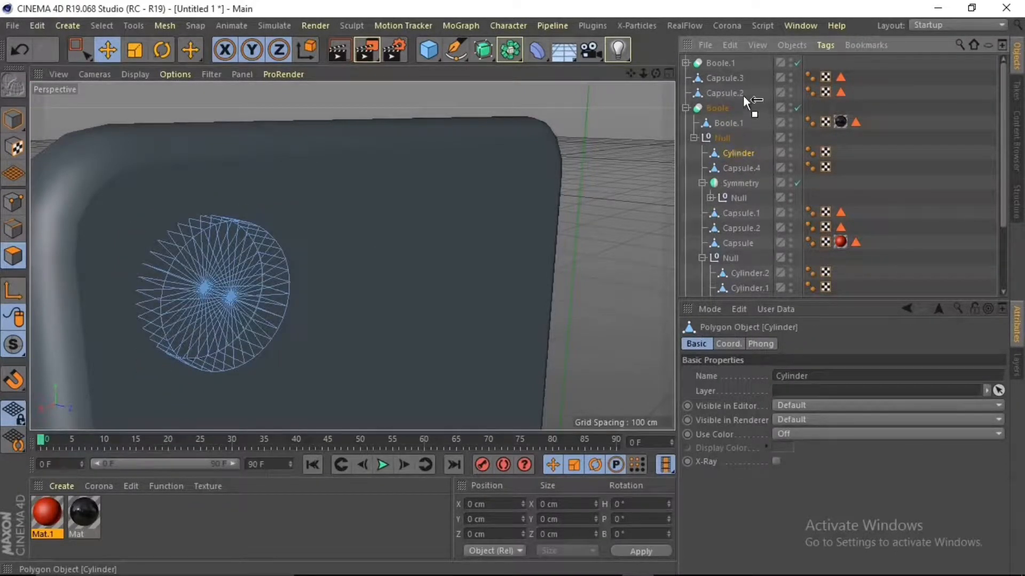
- Loop-select the cylinder's outer front edge and bevel it with a 2.5 cm offset and 3 subdivisions
click(13, 229)
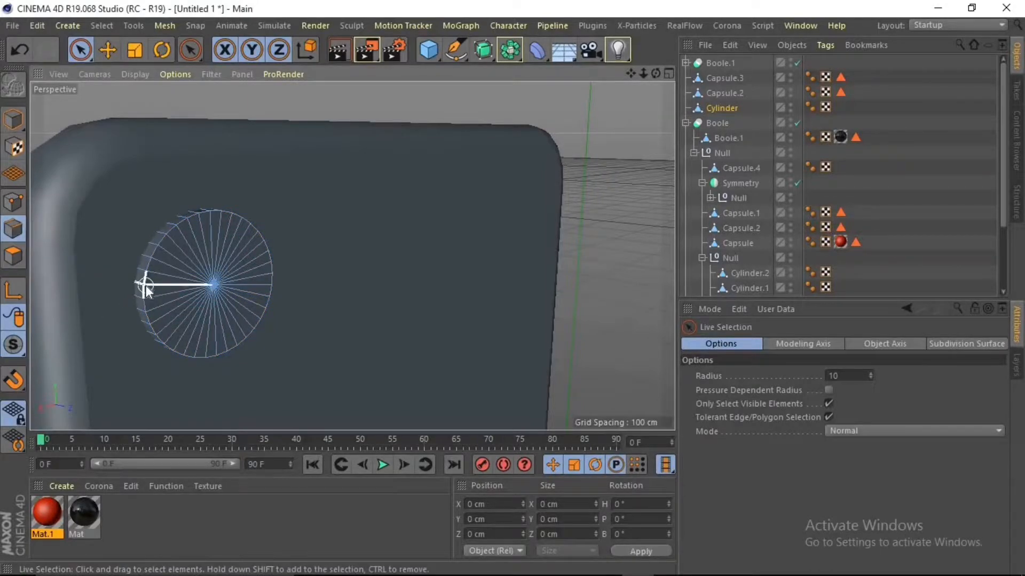
key(u)
key(l)
click(144, 278)
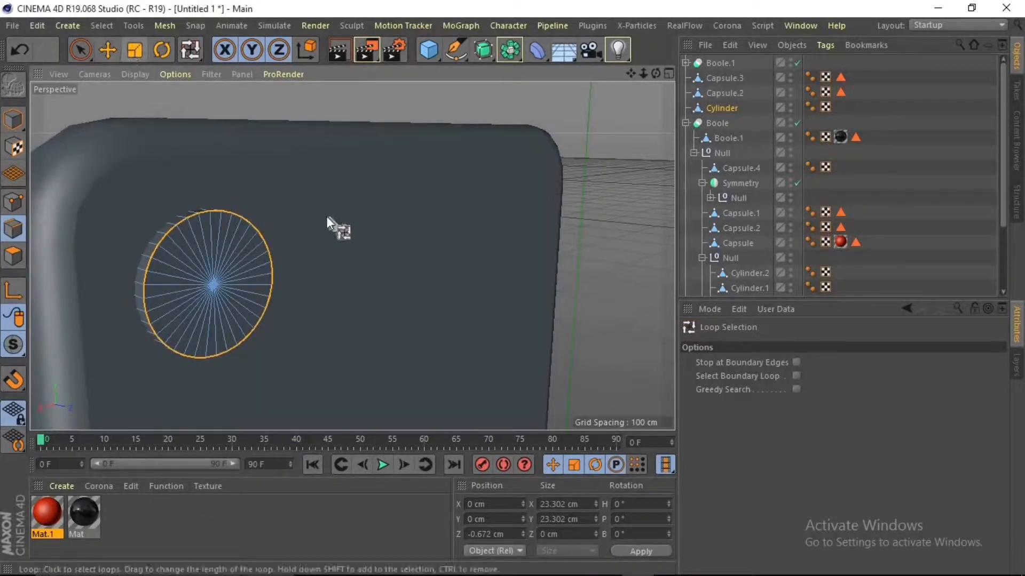
key(m)
key(s)
drag(326, 216, 345, 216)
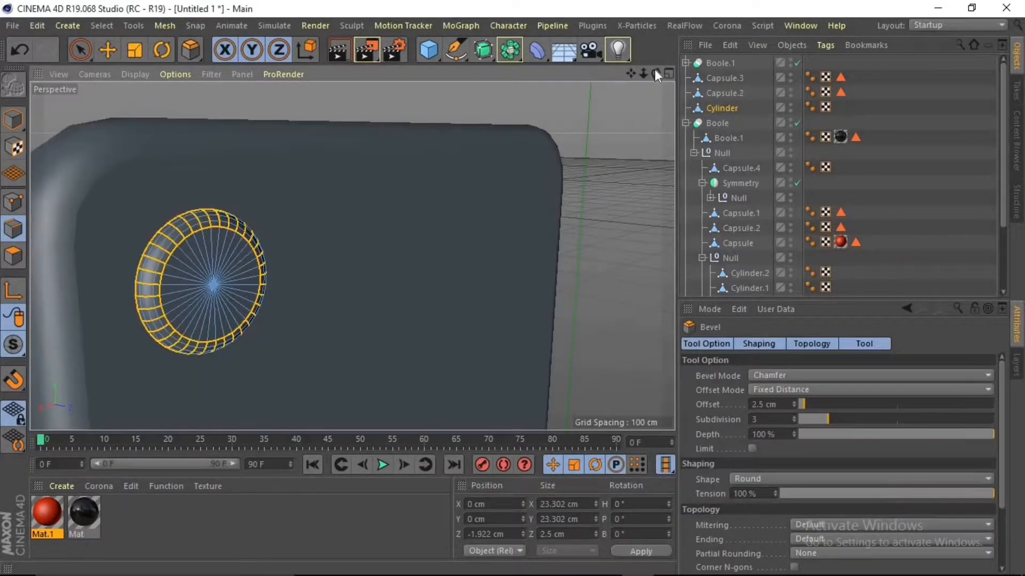
- Inset the polygons of the cylinder's front face slightly to form a thin ring around them
drag(655, 73, 586, 73)
click(13, 255)
key(t)
drag(353, 219, 337, 228)
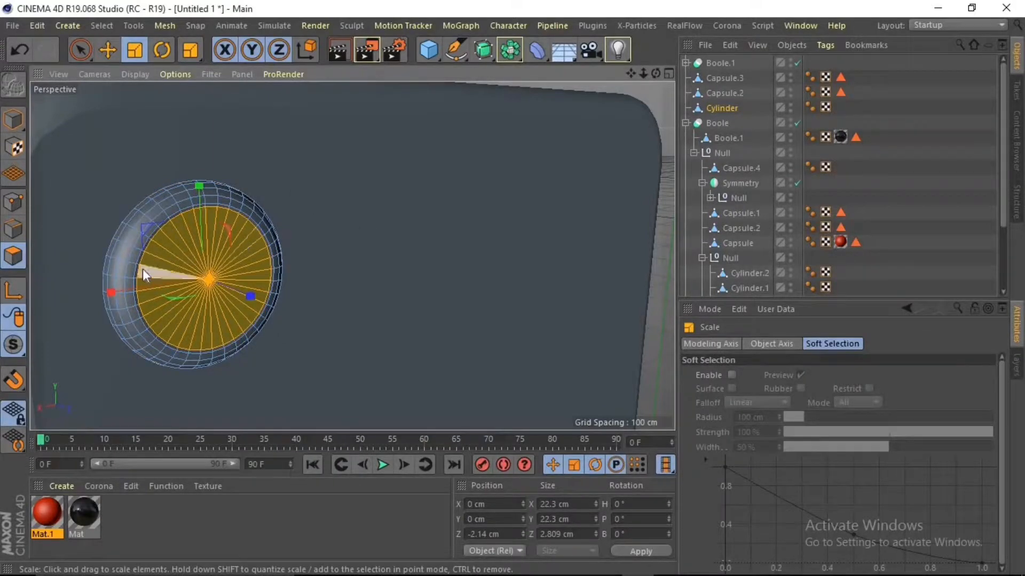
- Loop-select the thin ring on the front face, move it to about Z -0.23 cm and bevel it by 0.1 cm
scroll(126, 304, up, 4)
key(u)
key(l)
click(141, 319)
key(e)
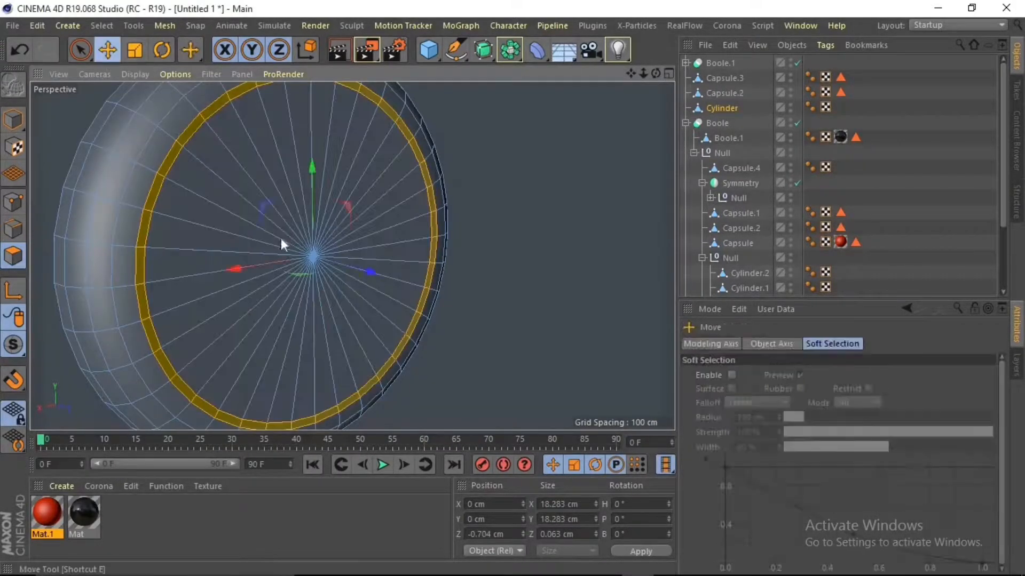
drag(357, 265, 357, 264)
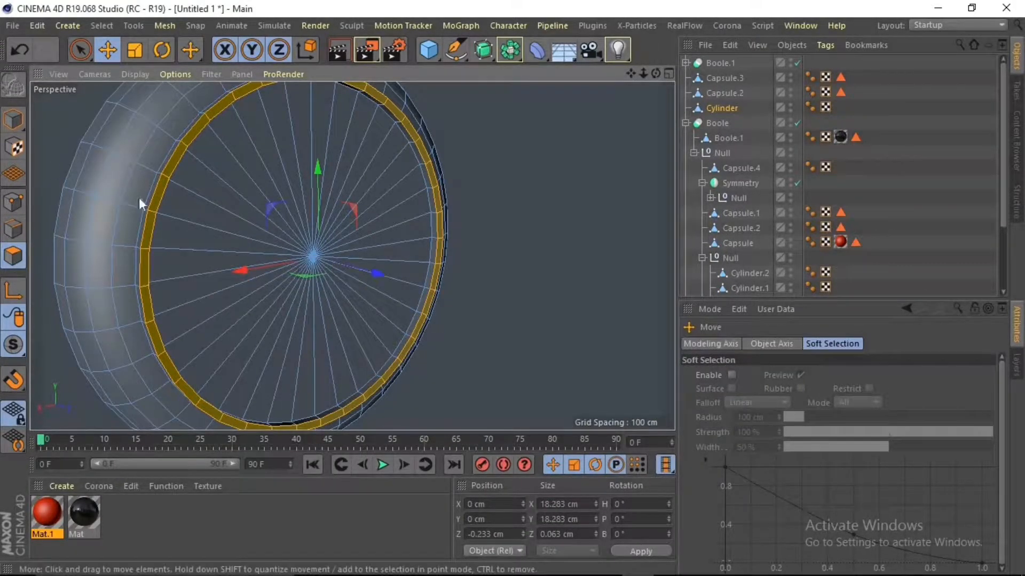
key(m)
key(s)
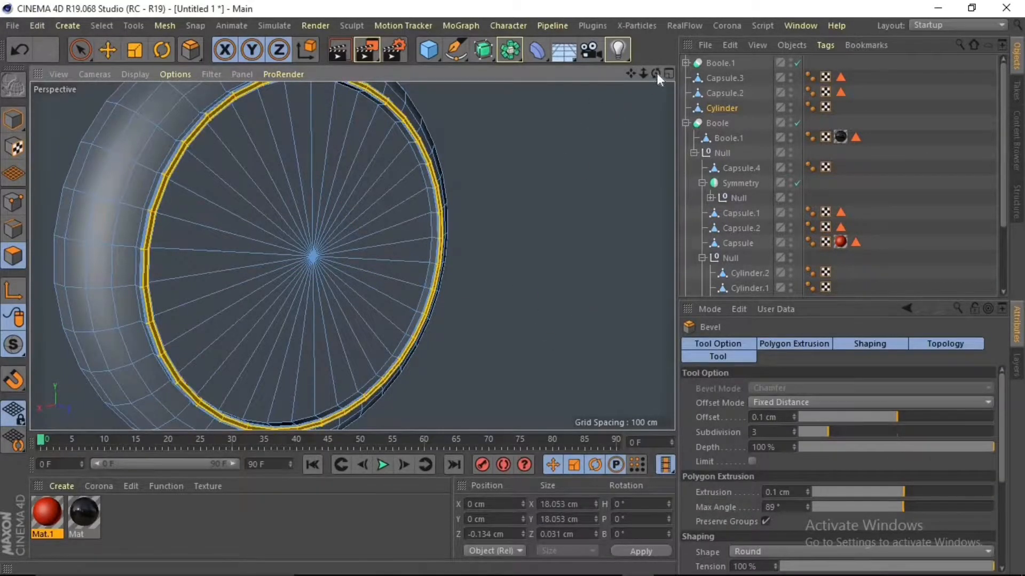
drag(656, 73, 694, 78)
click(108, 50)
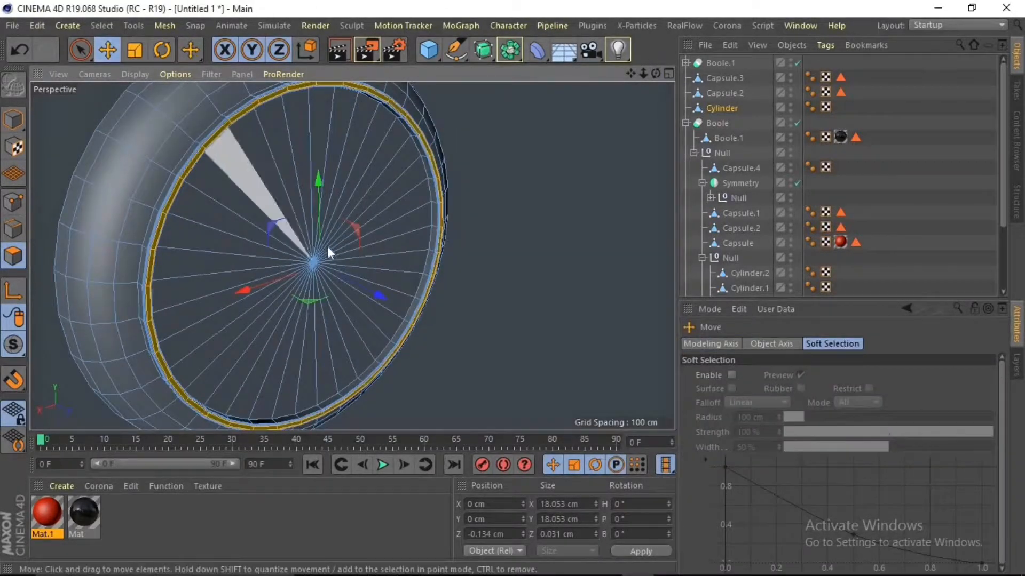
drag(379, 298, 392, 297)
key(ctrl+z)
- Select the central polygons of the cylinder's front face and scale them into an inner disc about 10.9 cm across
click(555, 176)
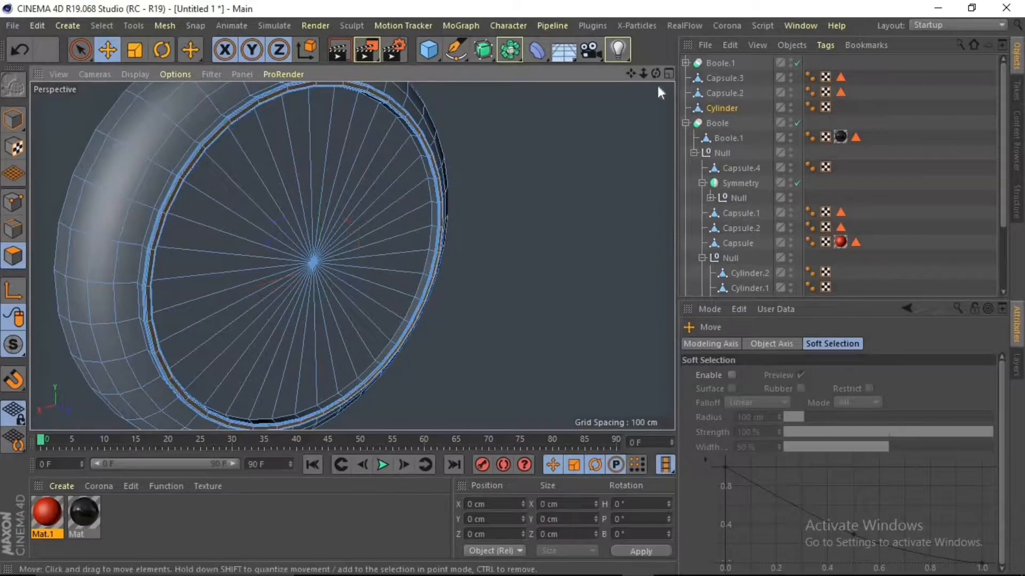
drag(655, 74, 634, 75)
click(82, 50)
mouse_move(214, 256)
mouse_down()
mouse_move(359, 246)
mouse_move(256, 283)
mouse_up()
click(136, 50)
drag(578, 165, 473, 291)
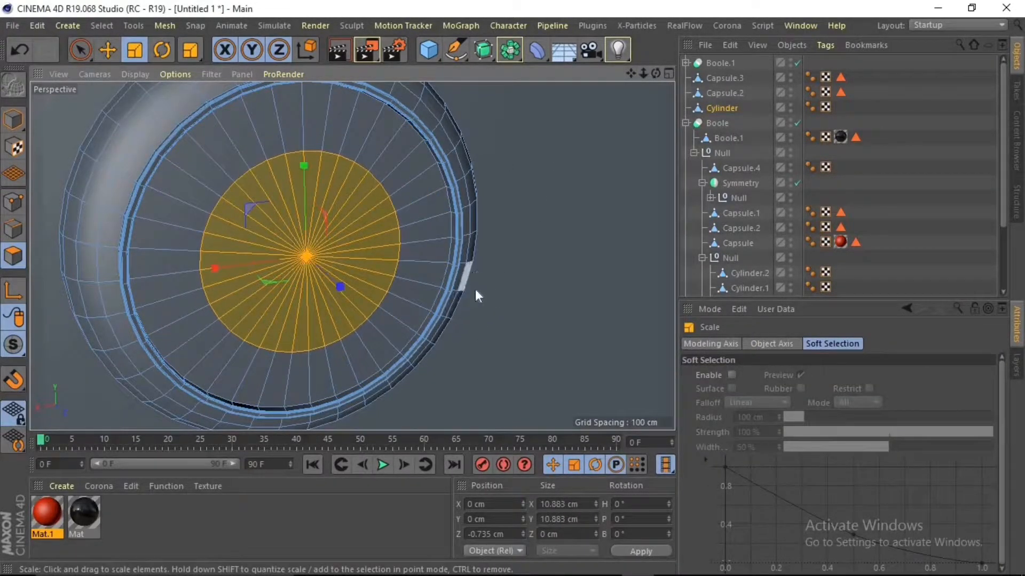
- Create a new material with Transparency enabled and its color darkened to a V value of 15%
scroll(473, 296, down, 3)
double_click(156, 507)
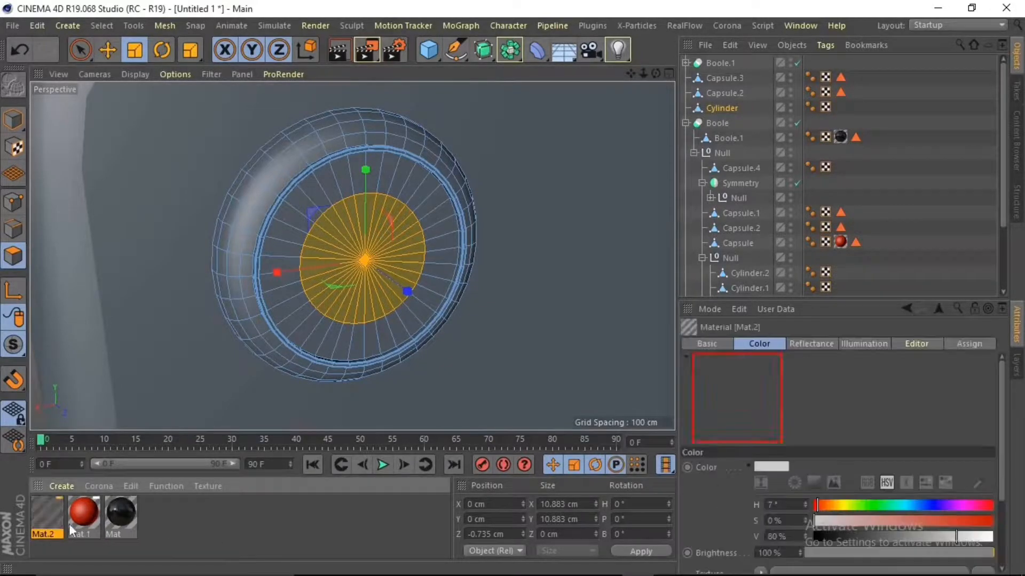
double_click(53, 518)
click(342, 244)
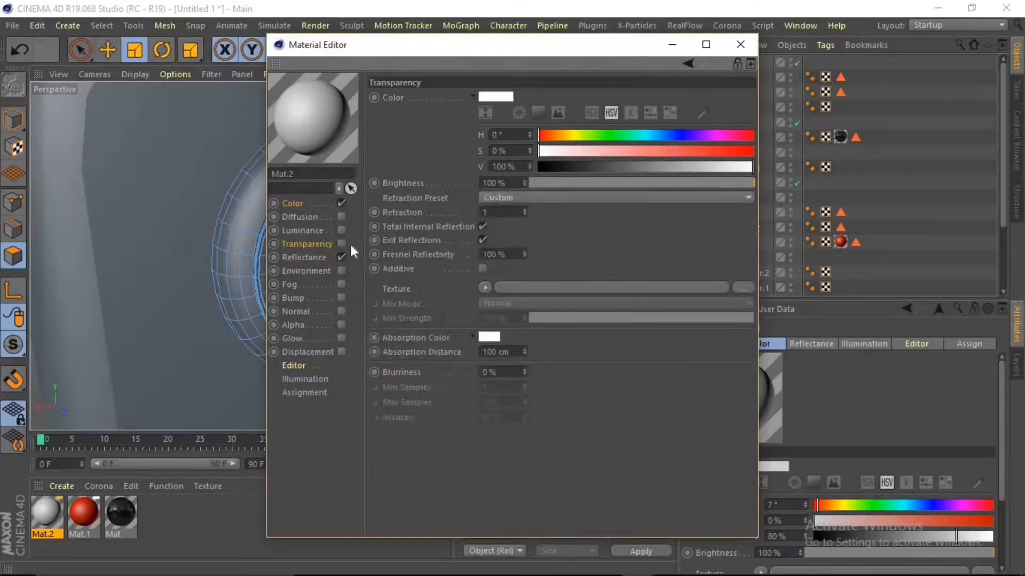
click(303, 203)
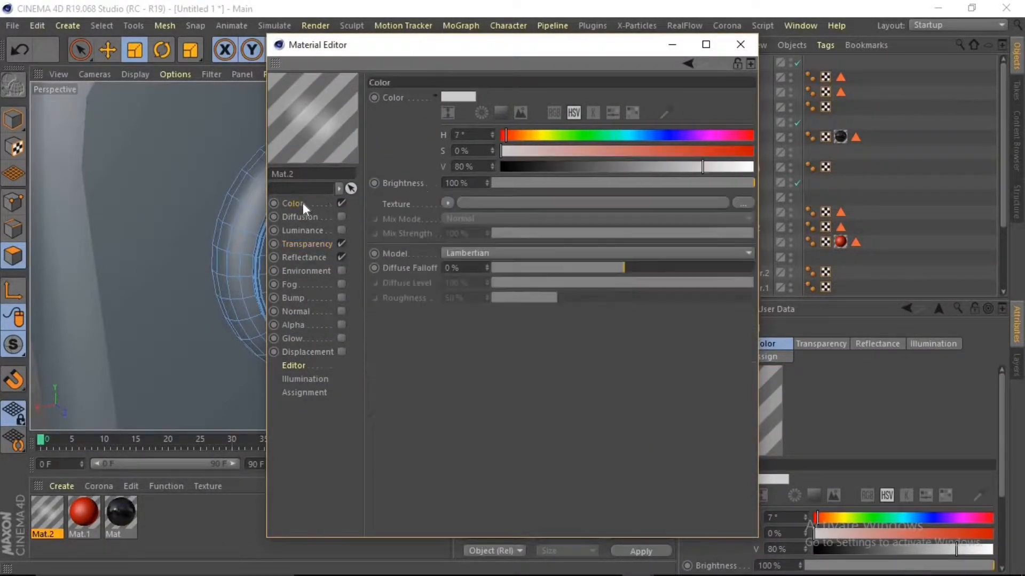
drag(710, 166, 566, 165)
click(314, 244)
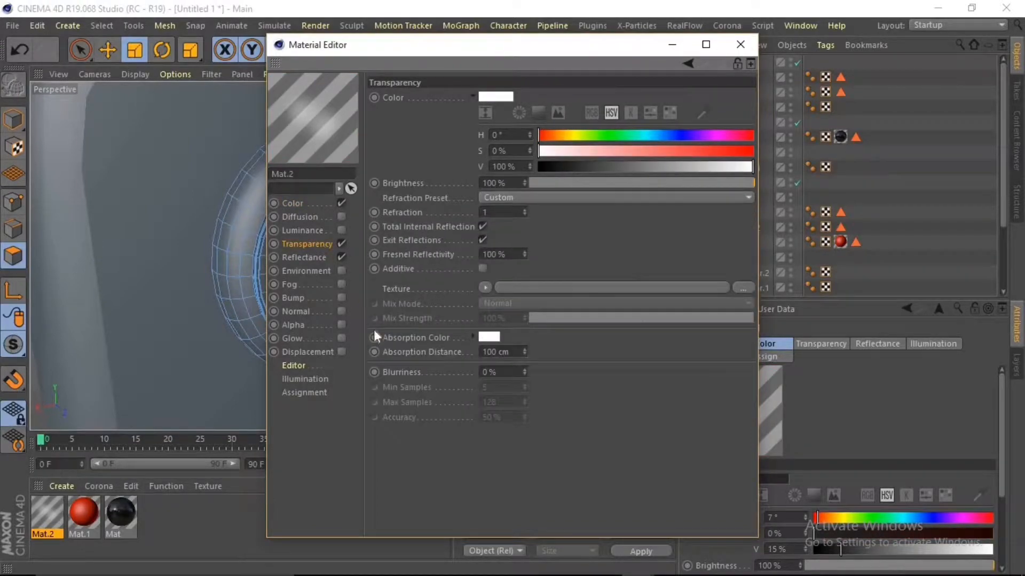
click(740, 44)
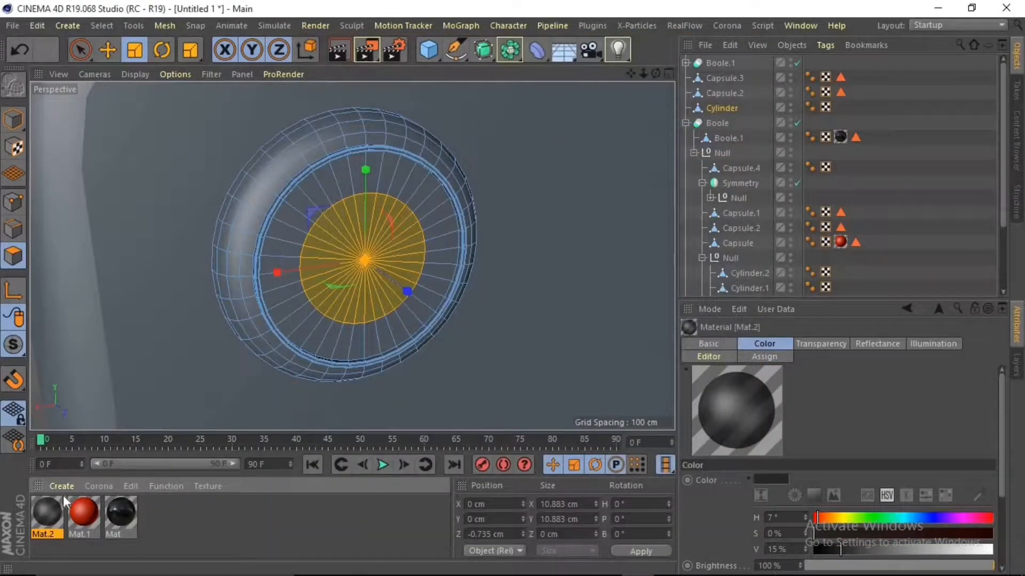
- Apply the dark transparent material Mat.2 to the selected inner disc of the camera lens and return to model mode
drag(305, 248, 306, 249)
click(13, 120)
scroll(300, 328, down, 6)
- Add another cylinder to the scene and set its orientation to +Z
drag(428, 49, 534, 75)
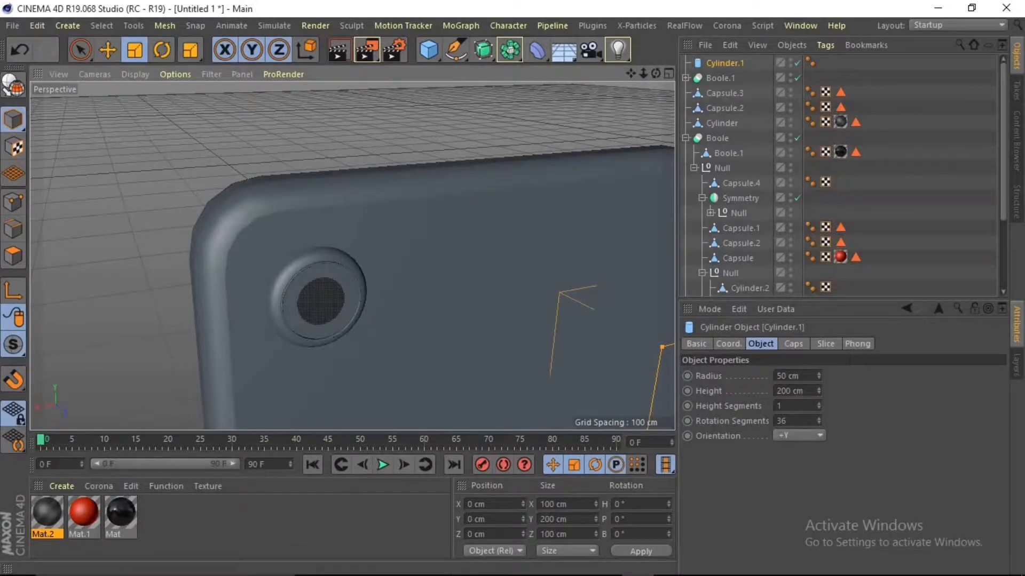
mouse_move(906, 574)
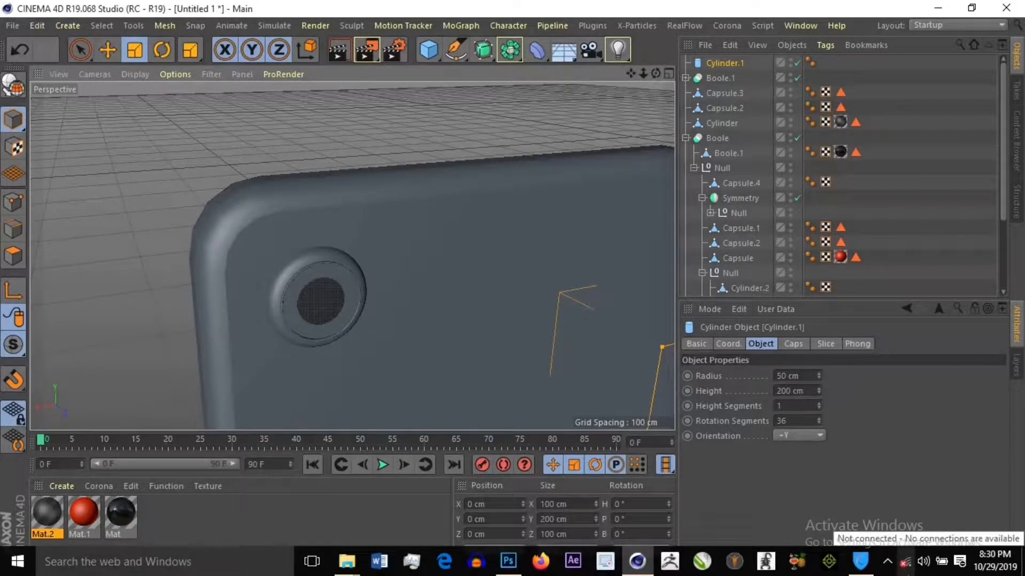
scroll(597, 221, down, 5)
drag(631, 73, 618, 72)
click(799, 435)
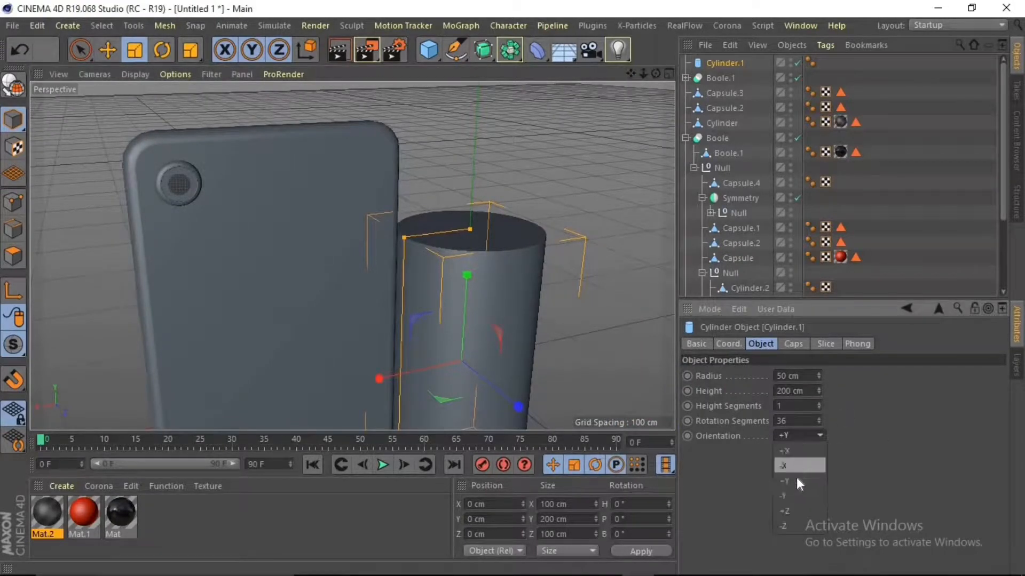
click(789, 511)
- Move the new cylinder in the front view to the camera area at about X 164.8, Y 127.6 cm
click(667, 72)
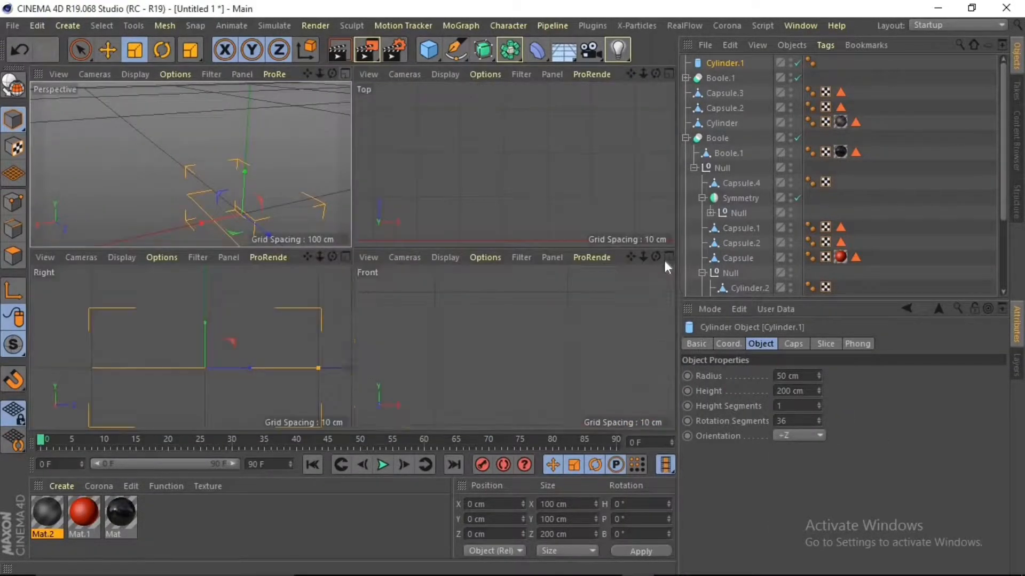
click(664, 260)
scroll(498, 240, down, 5)
key(e)
drag(321, 293, 342, 188)
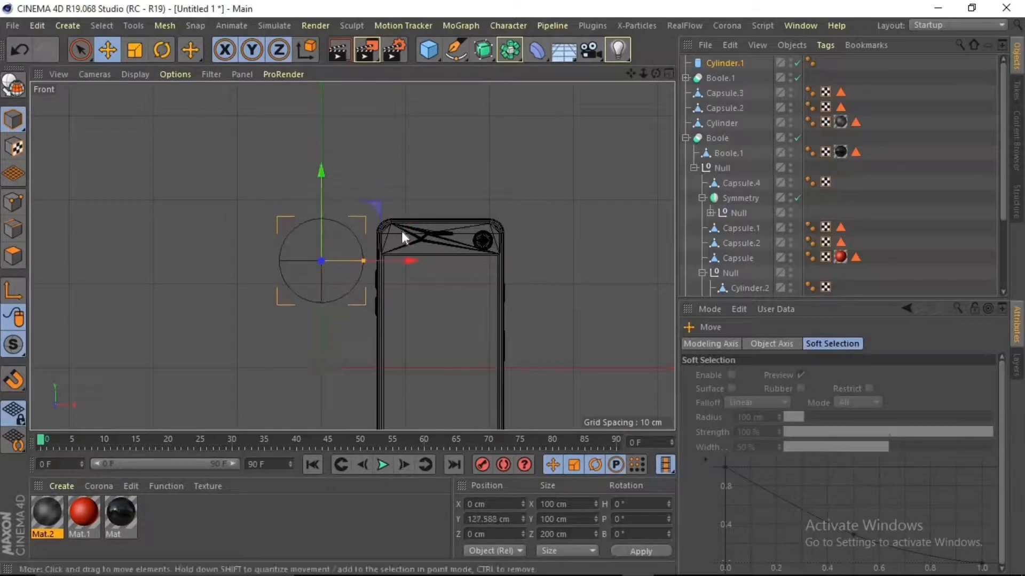
scroll(401, 234, up, 4)
drag(286, 294, 431, 78)
scroll(448, 215, up, 4)
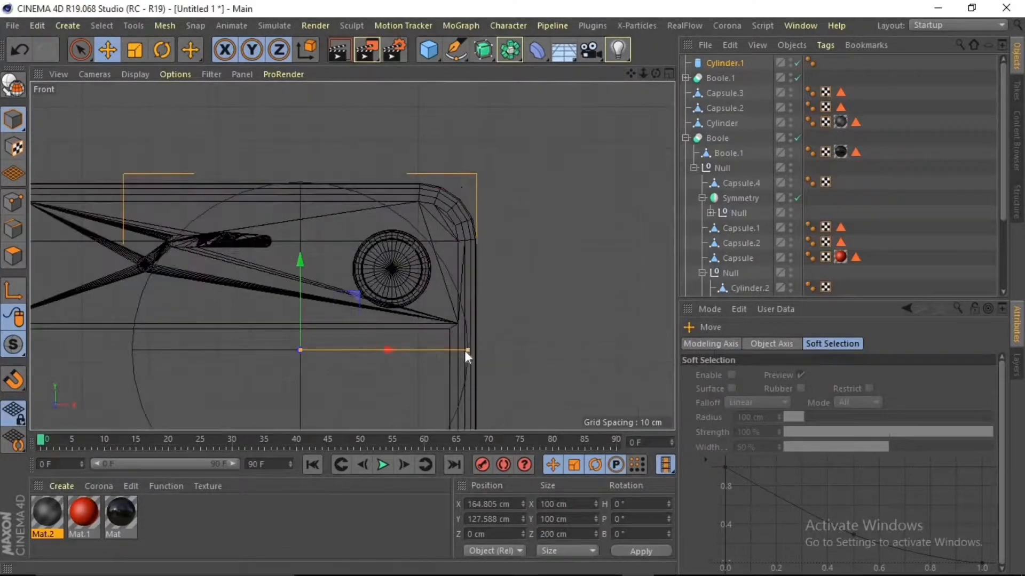
- Shrink the new cylinder to a tiny circle and place it beside the camera lens at about Y 150 cm
drag(464, 350, 312, 349)
scroll(312, 348, up, 3)
drag(290, 293, 305, 149)
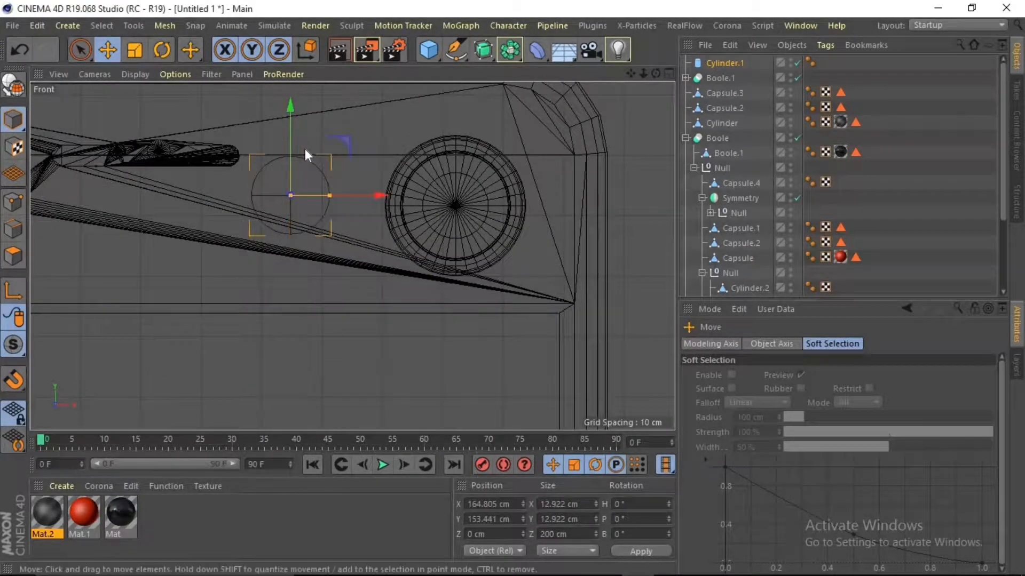
scroll(326, 213, up, 3)
drag(326, 213, 293, 213)
scroll(333, 236, up, 4)
drag(226, 176, 425, 239)
- Duplicate the tiny cylinder to about X 171.2 cm, farther from the lens, and make the copy about 4.4 cm in diameter
ctrl+drag(503, 239, 432, 241)
scroll(383, 239, down, 2)
scroll(384, 238, down, 1)
scroll(419, 251, down, 3)
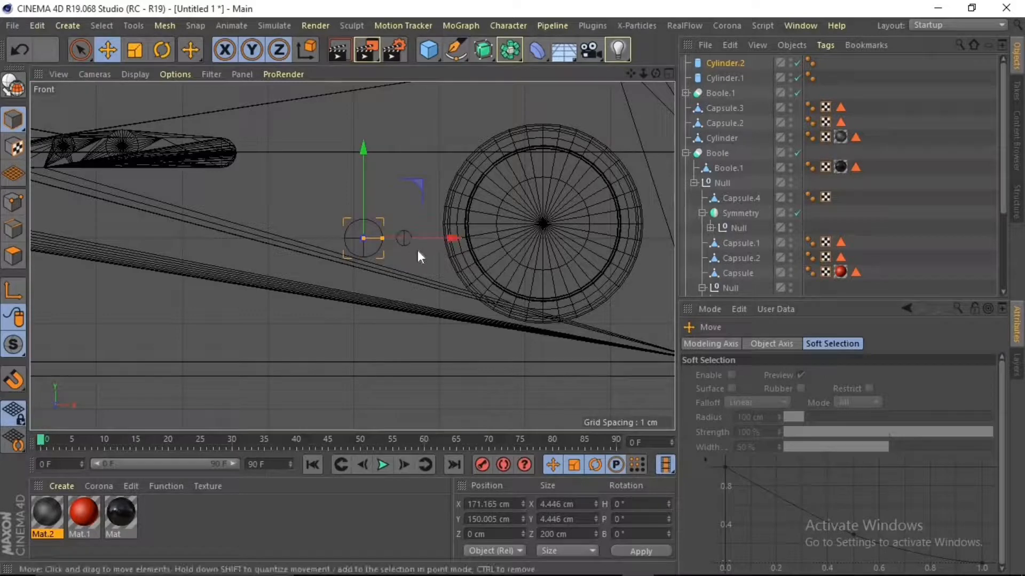
- Make the two tiny cylinders editable and shorten them along Z to about 5.3 cm in the perspective view
click(667, 75)
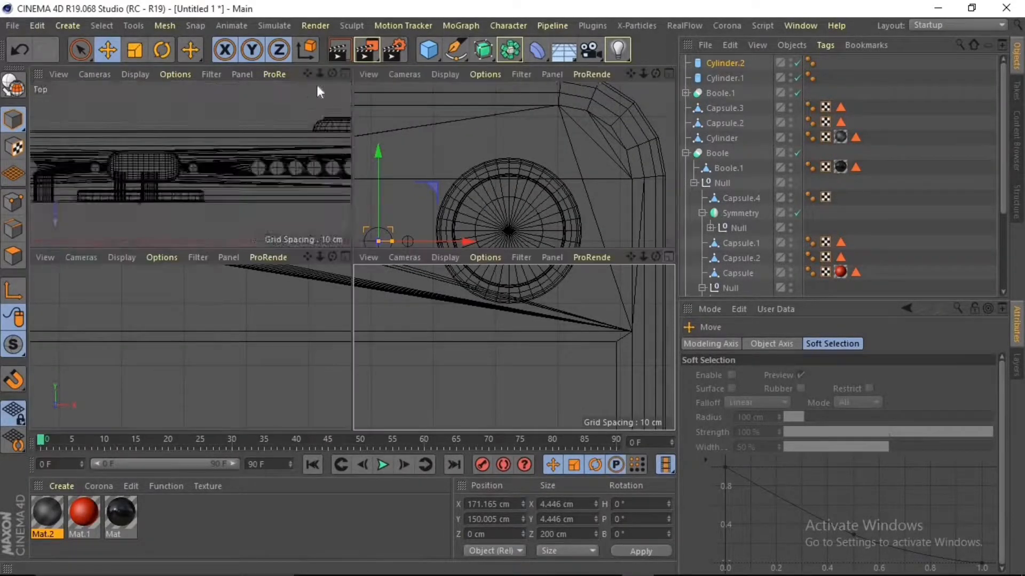
click(343, 73)
ctrl+click(724, 78)
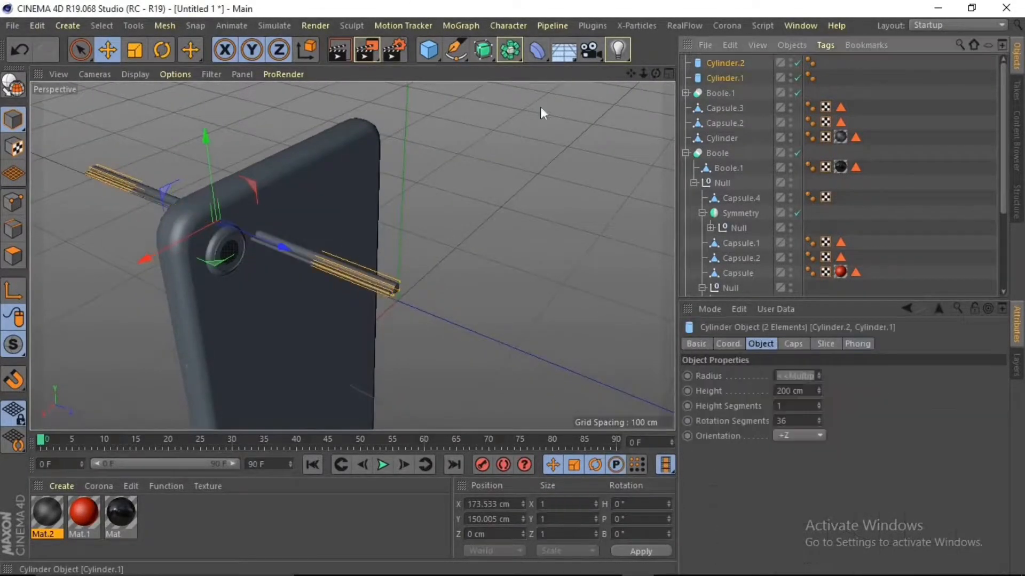
click(14, 85)
key(t)
drag(285, 245, 218, 234)
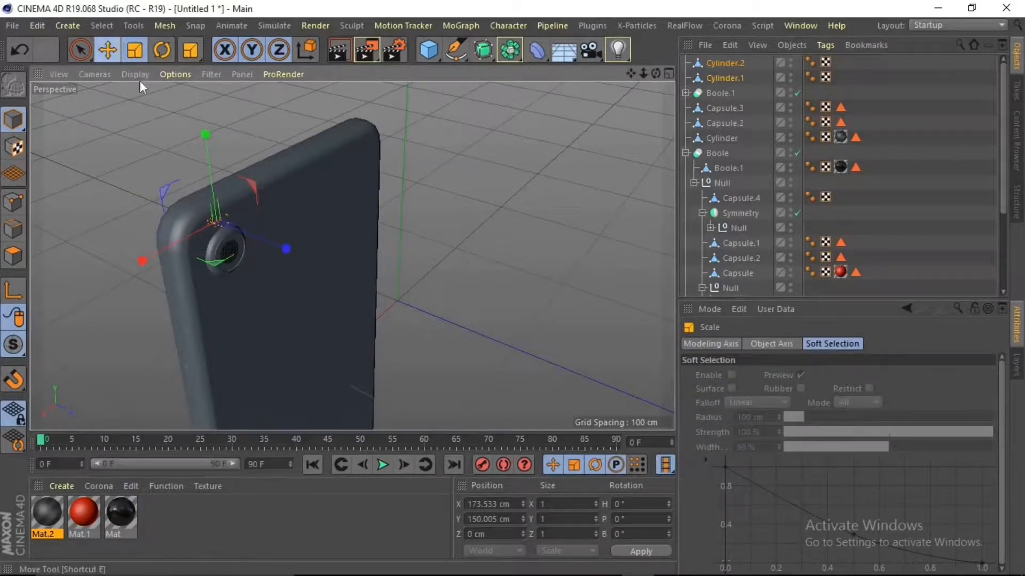
- Move both tiny cylinders to about Z 25.3 cm at the phone's back and place them in the Null under Boole
click(108, 49)
scroll(276, 213, up, 5)
drag(178, 263, 656, 86)
drag(729, 75, 723, 183)
click(723, 184)
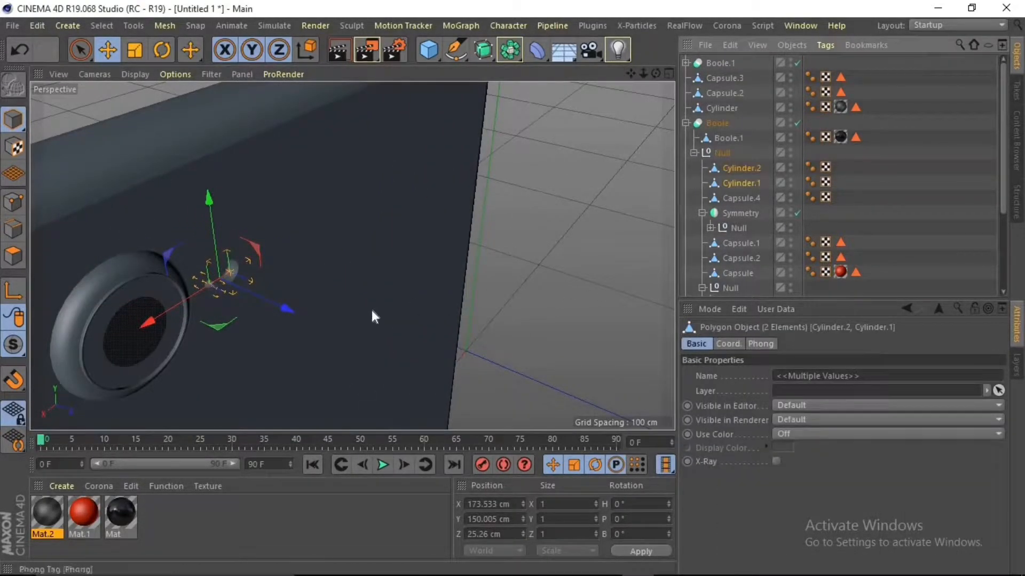
- Shift the larger tiny cylinder, Cylinder.2, along its depth to about Z 18.6 cm
scroll(372, 312, up, 3)
click(743, 168)
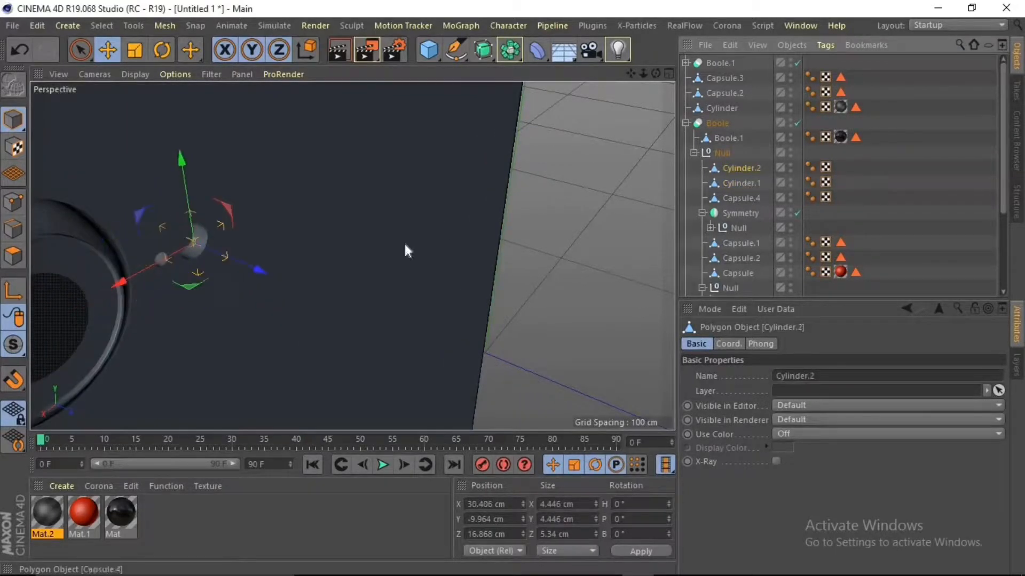
drag(270, 274, 276, 279)
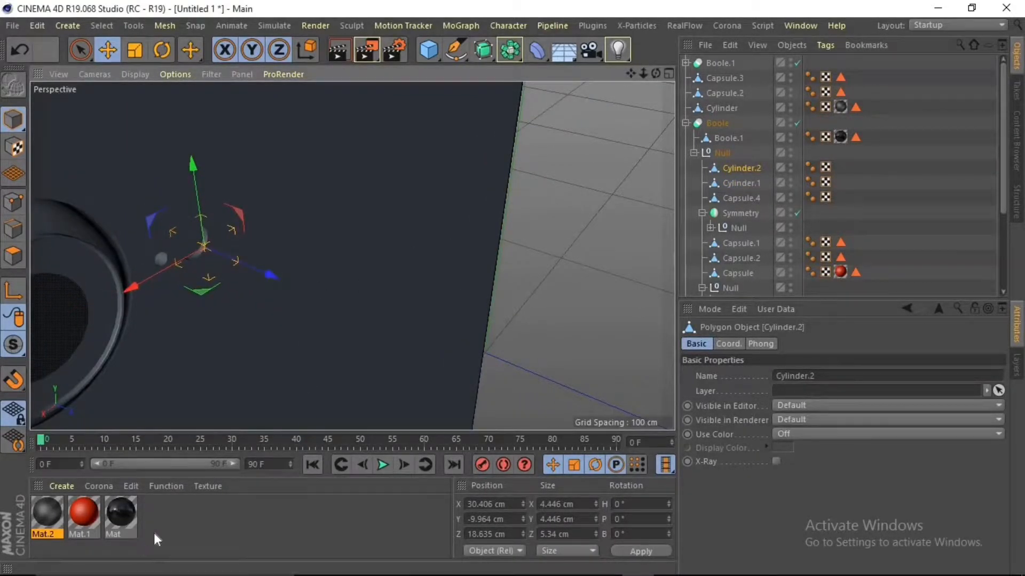
- Duplicate the dark Mat.2 material and lighten the copy's color to V 87%
ctrl+drag(47, 517, 33, 518)
double_click(40, 516)
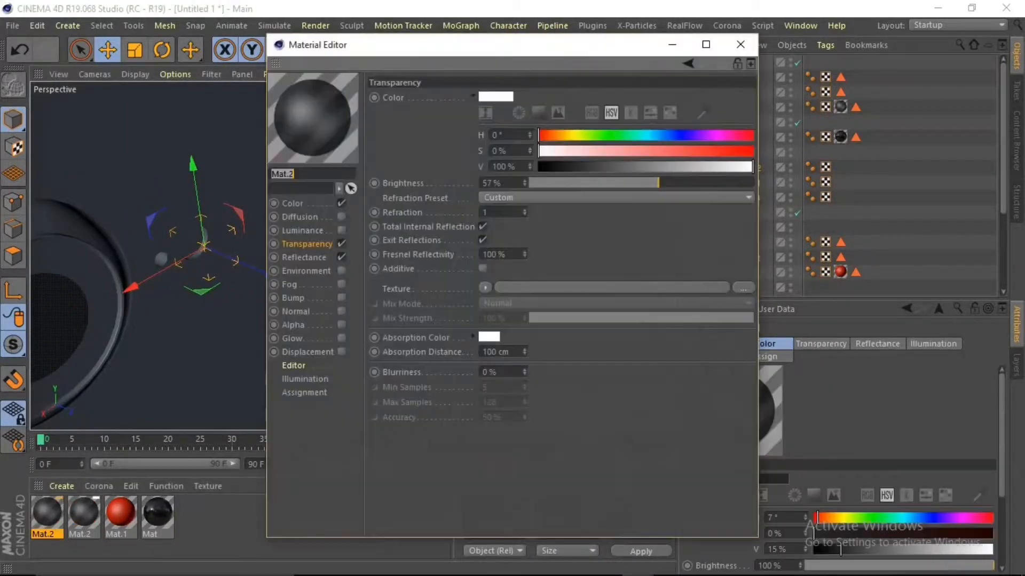
click(292, 203)
drag(684, 166, 721, 167)
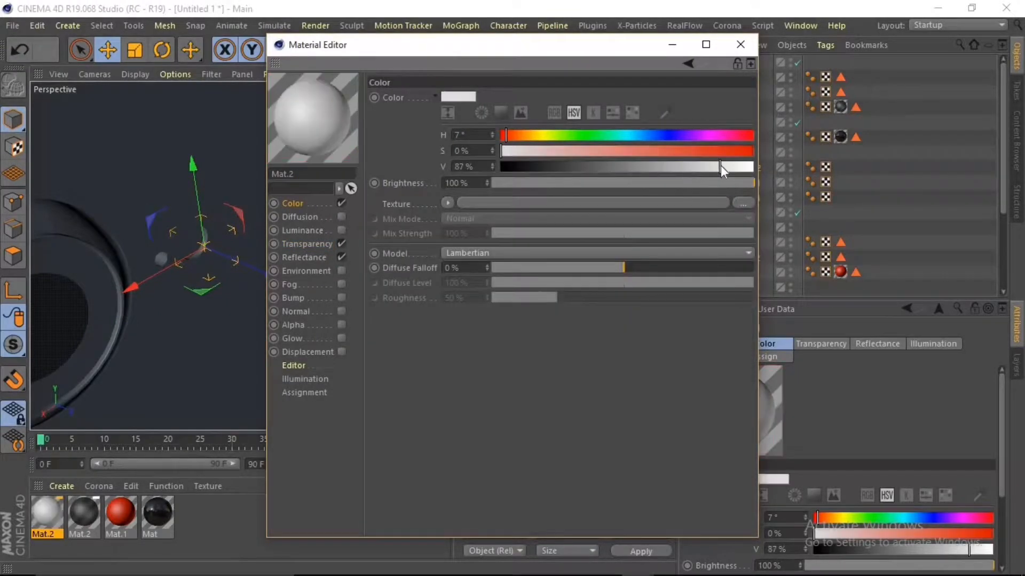
click(296, 244)
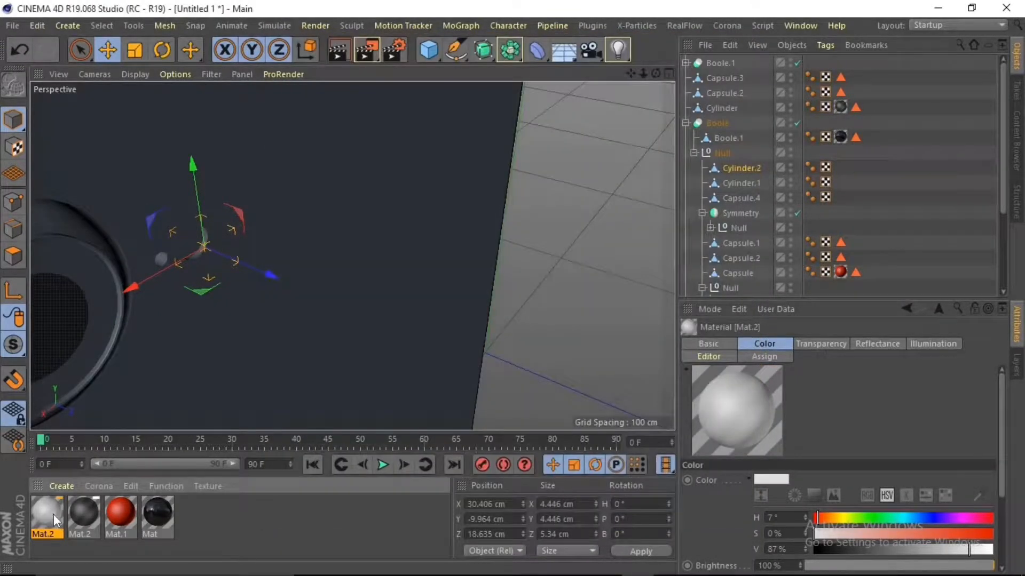
- Apply the light grey material to Cylinder.2, the flash beside the camera lens
drag(53, 520, 739, 167)
drag(656, 73, 353, 253)
scroll(169, 333, down, 3)
scroll(332, 296, down, 3)
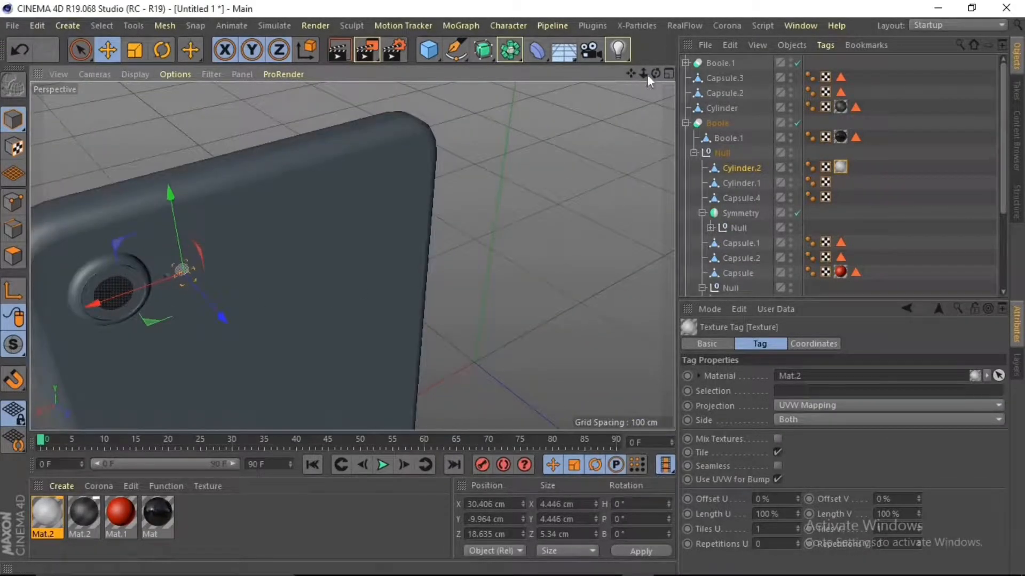
- Enlarge the flash cylinder to about 6 cm in diameter and move it to about X 29 cm
drag(647, 75, 240, 160)
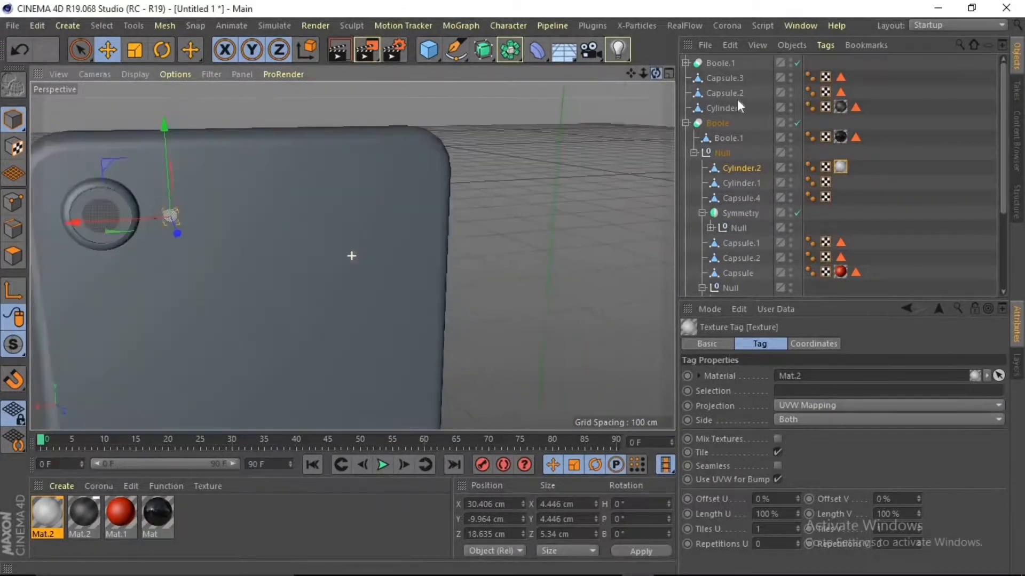
click(135, 50)
drag(283, 261, 256, 123)
click(107, 50)
drag(121, 219, 126, 220)
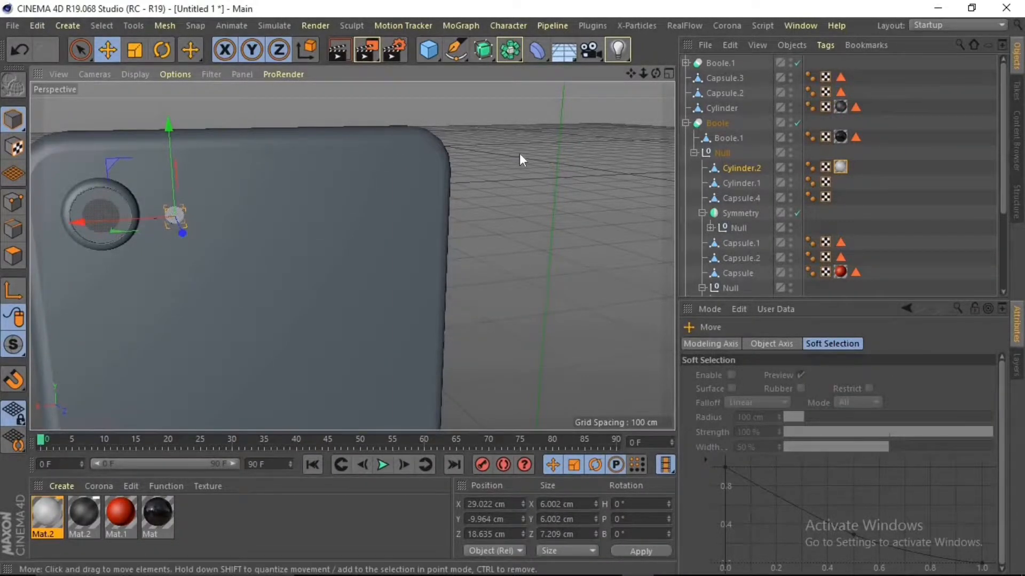
click(528, 172)
- Select the Cylinder that forms the large round hole above the screen on the phone's front
scroll(529, 173, down, 6)
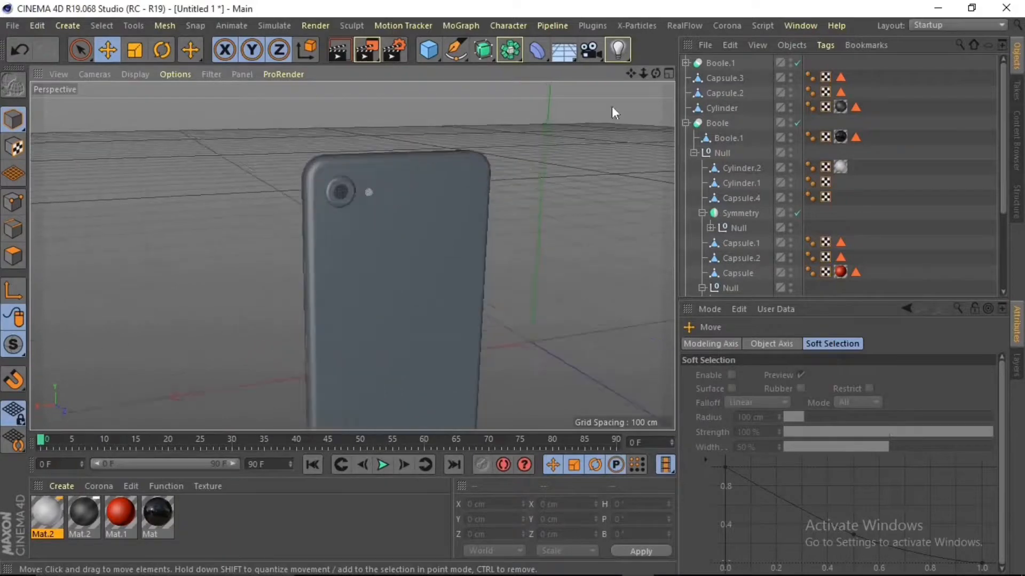
drag(655, 73, 880, 109)
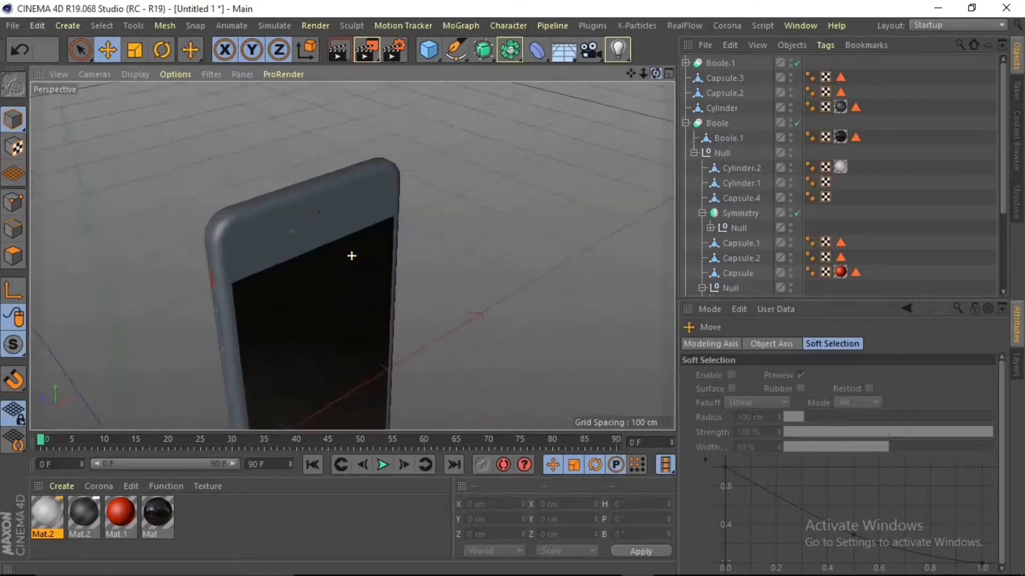
drag(351, 256, 299, 256)
scroll(213, 229, up, 8)
mouse_move(655, 73)
mouse_down()
mouse_move(619, 58)
mouse_move(655, 73)
mouse_up()
click(227, 177)
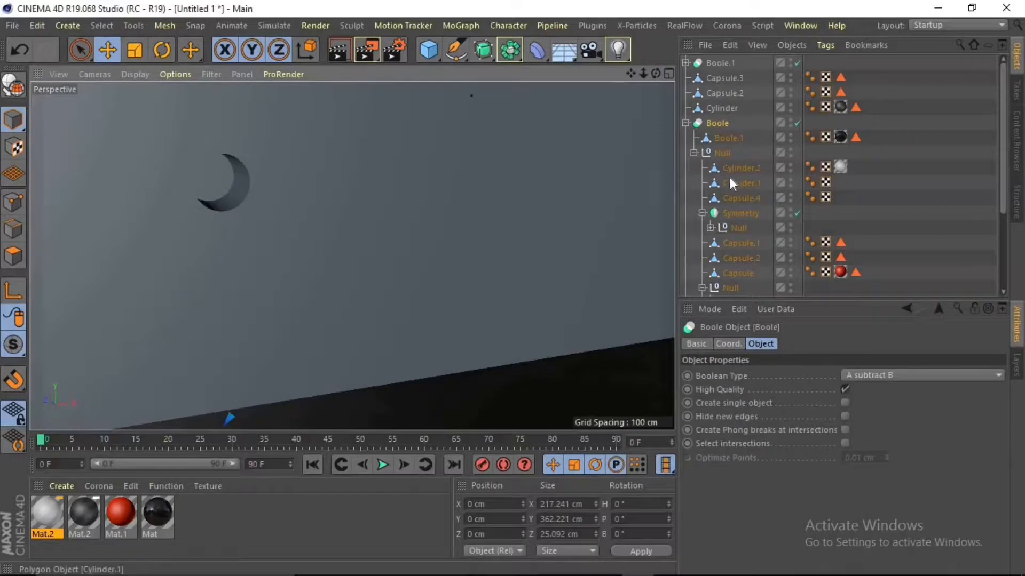
click(236, 197)
drag(206, 177, 213, 186)
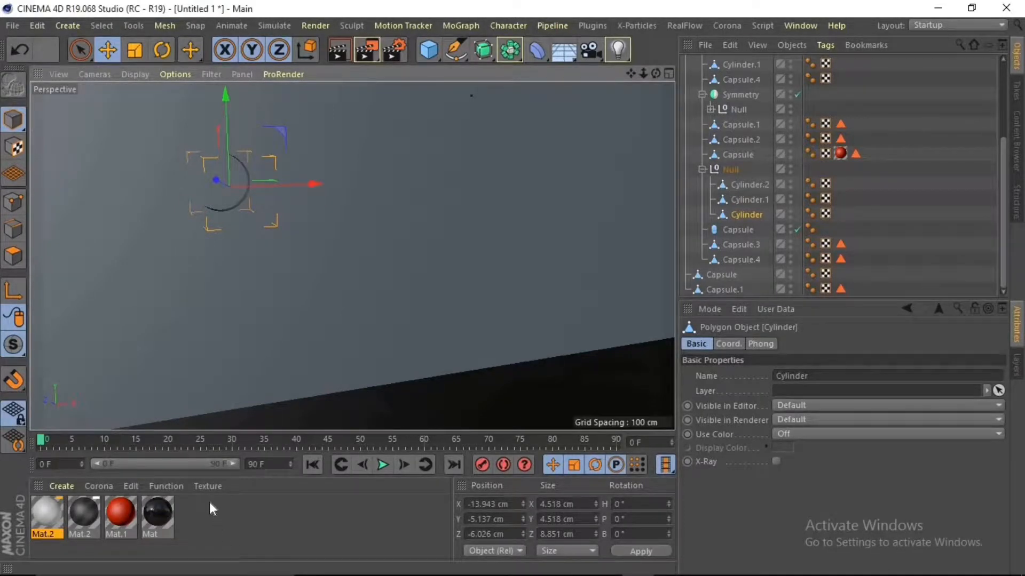
- Duplicate the light grey Mat.2 material and darken the copy's color to V 42%
double_click(209, 518)
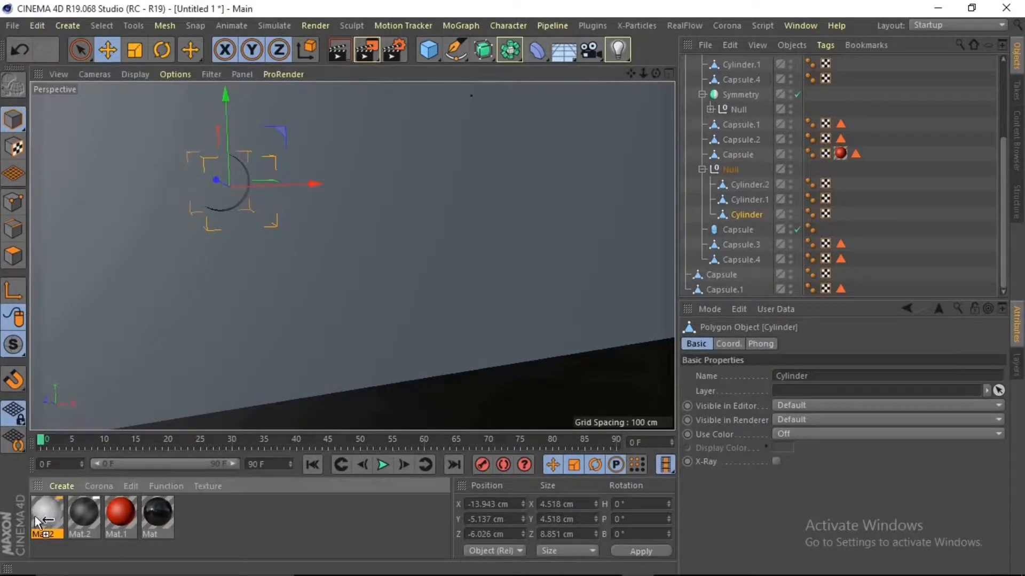
click(47, 515)
double_click(48, 517)
click(297, 205)
click(606, 167)
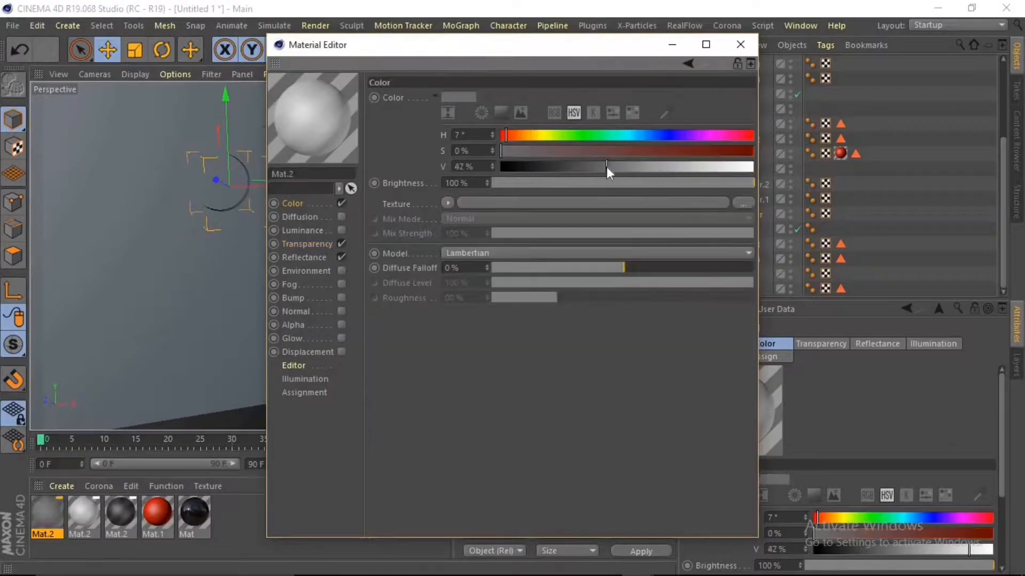
click(740, 45)
- Apply the medium grey material to Cylinder, Cylinder.1 and Cylinder.2 in the front sensor Null group
drag(48, 518, 235, 205)
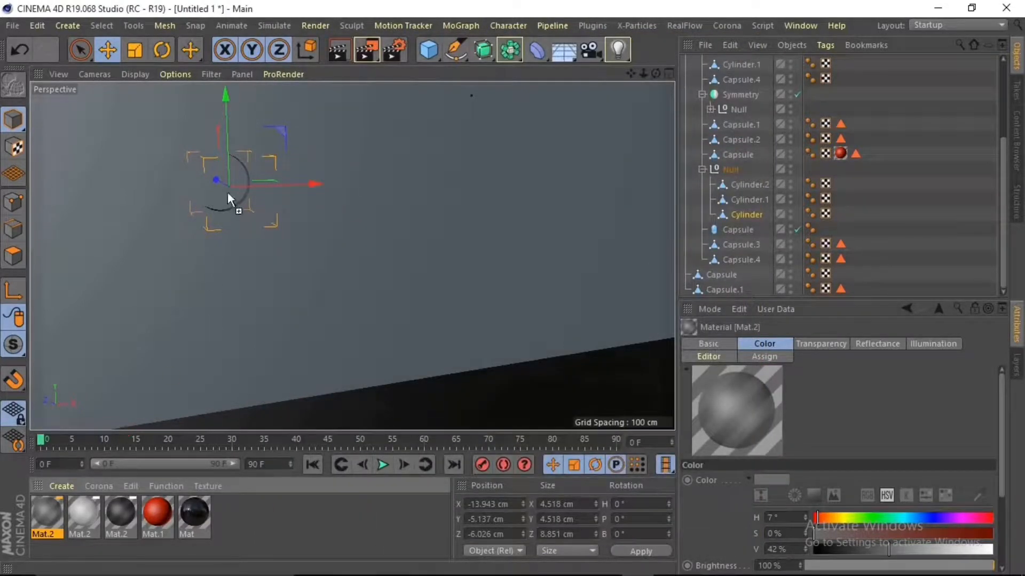
click(746, 201)
drag(47, 516, 751, 186)
click(750, 185)
key(o)
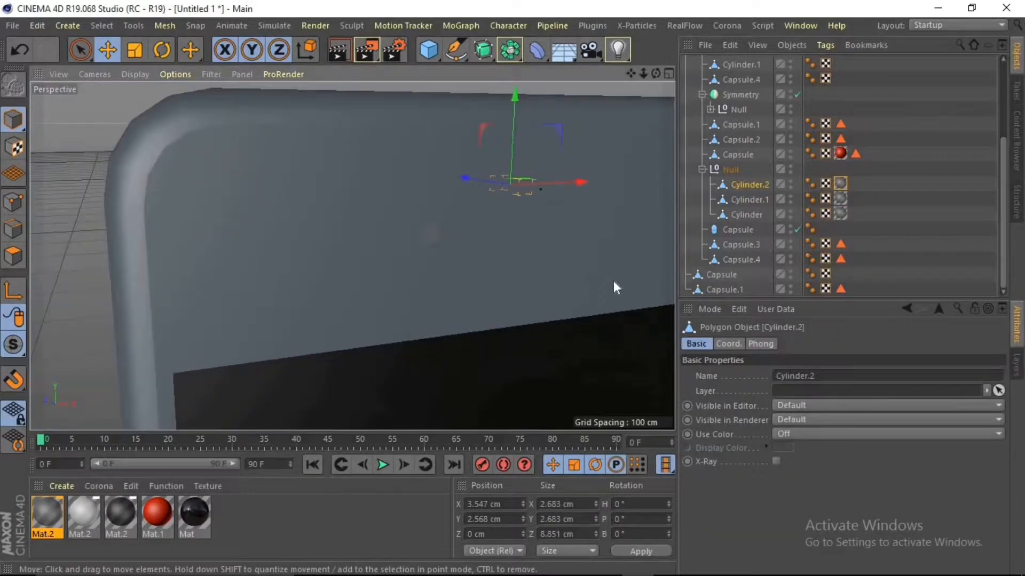
- Select the Capsule that forms the earpiece slot above the screen
drag(655, 74, 632, 171)
scroll(340, 198, up, 5)
drag(655, 73, 699, 109)
click(743, 229)
drag(377, 219, 423, 190)
mouse_move(655, 73)
mouse_down()
mouse_move(597, 75)
mouse_move(651, 74)
mouse_up()
- Create a new material and load a Checkerboard surface shader as its color texture
double_click(302, 516)
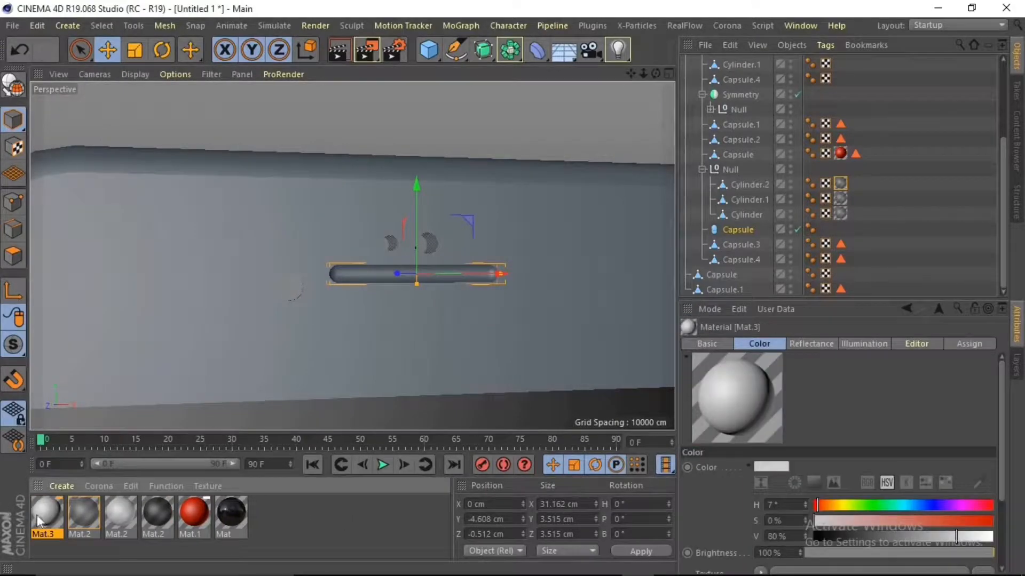
double_click(44, 514)
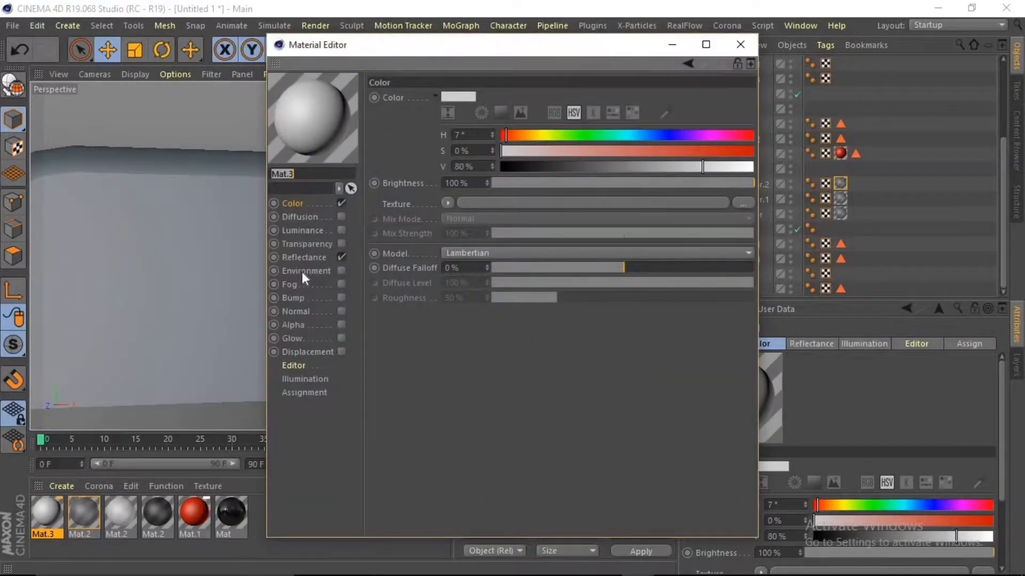
click(302, 271)
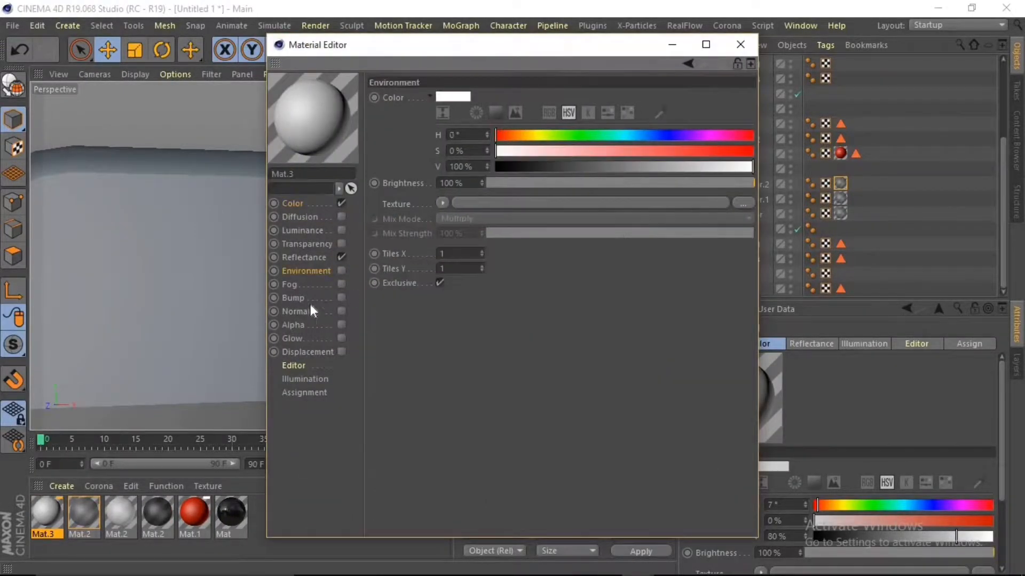
click(293, 202)
click(443, 203)
mouse_move(480, 506)
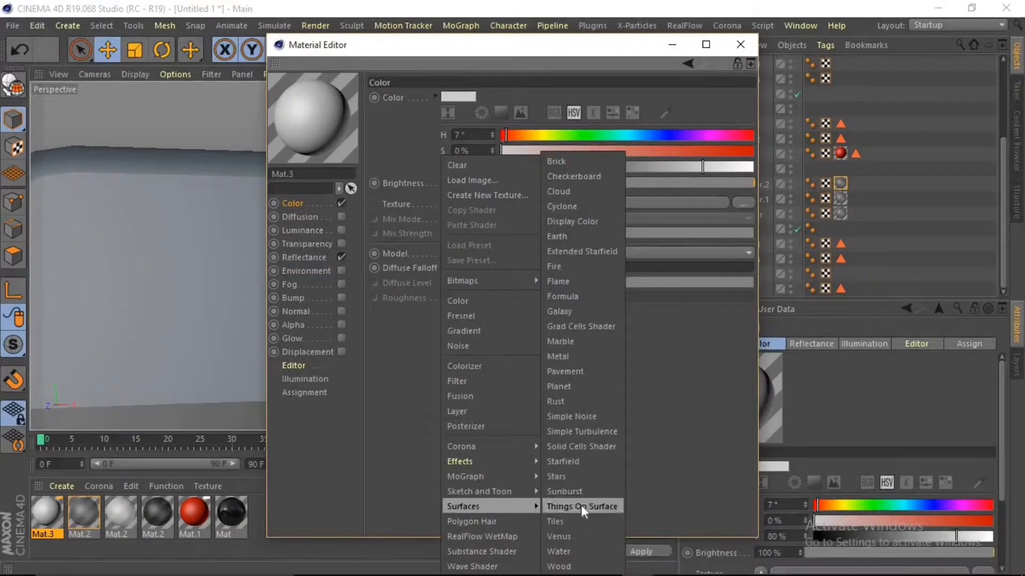
click(581, 175)
- Set the checkerboard's U Frequency and V Frequency to 20
drag(480, 230, 477, 232)
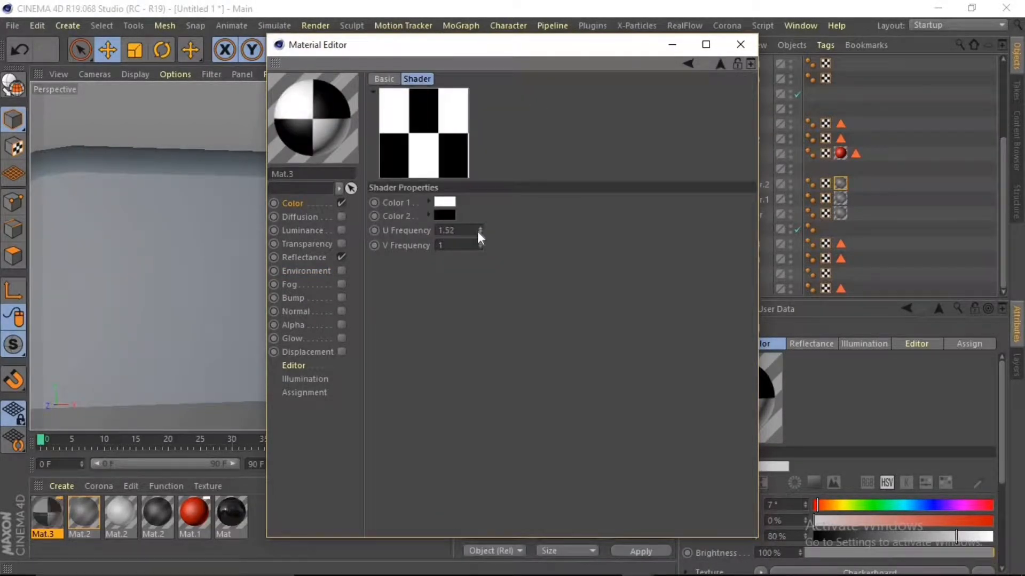
key(Tab)
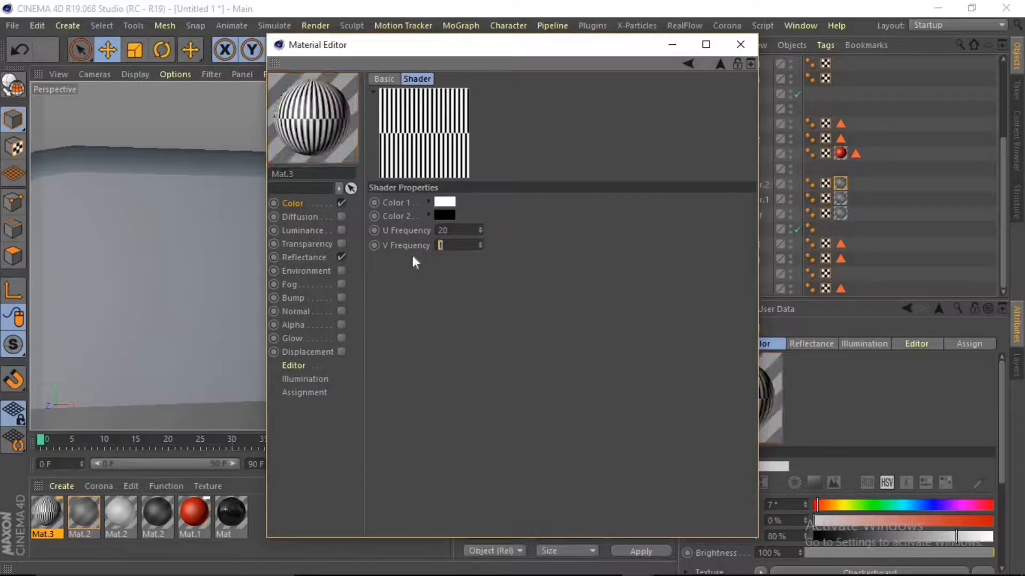
text(20)
key(Return)
- Darken the checkerboard's Color 1 to a neutral grey with V 33%
click(453, 198)
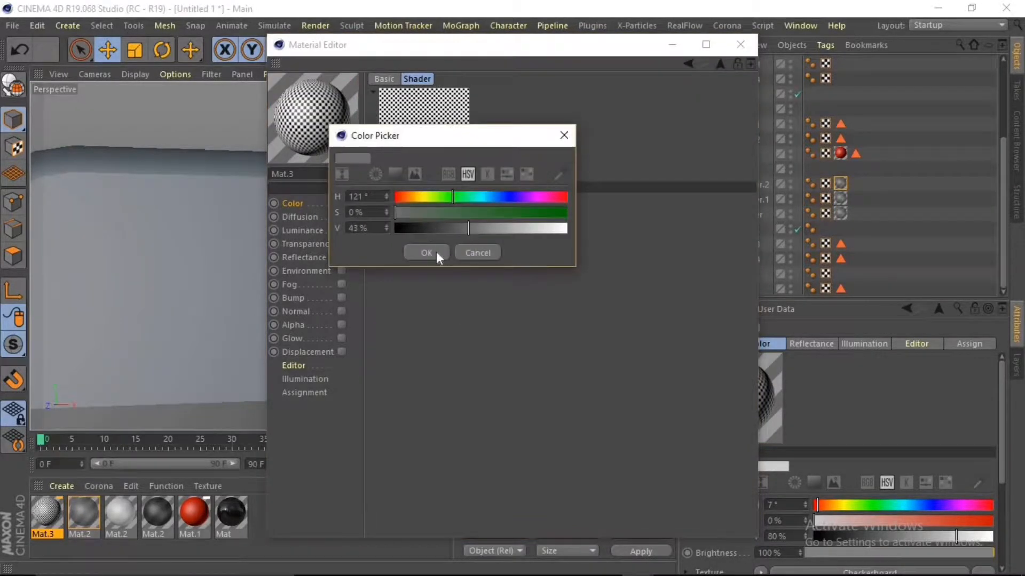
click(427, 251)
click(445, 203)
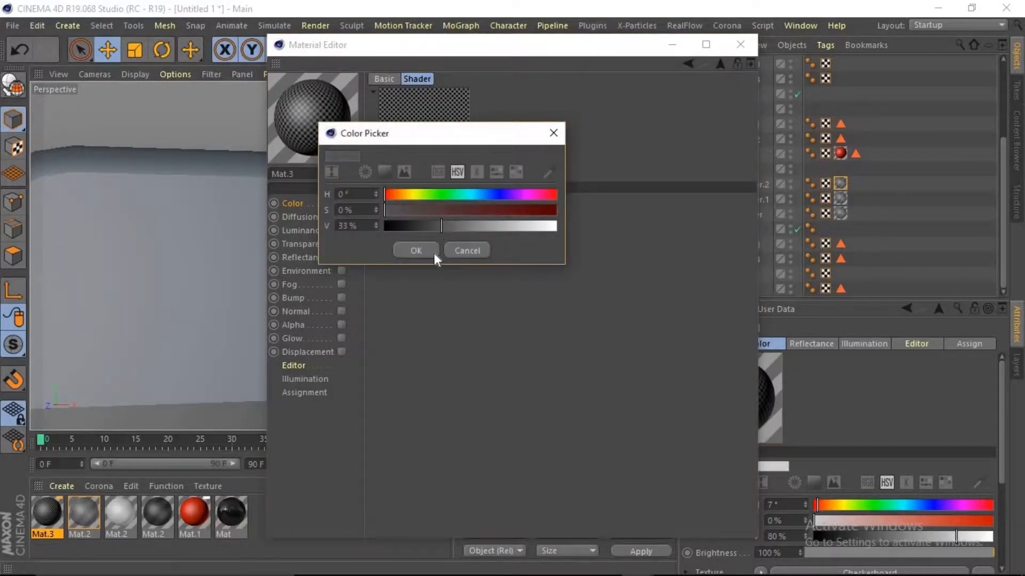
click(412, 249)
- Turn off Mat.3's reflectance and enable Bump with a copy of the checkerboard shader as its texture
click(342, 257)
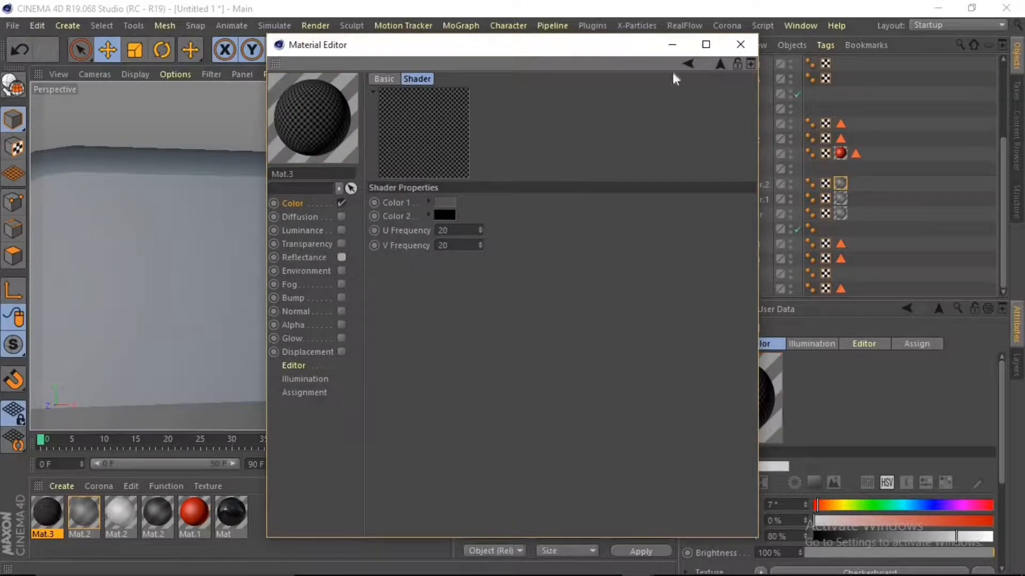
click(299, 204)
click(476, 215)
click(341, 298)
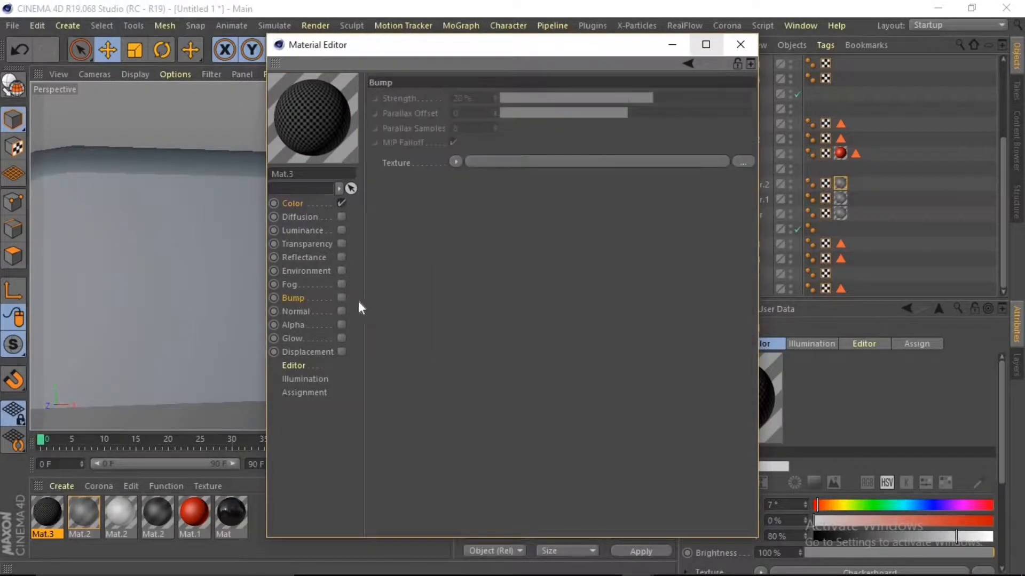
click(453, 161)
click(480, 229)
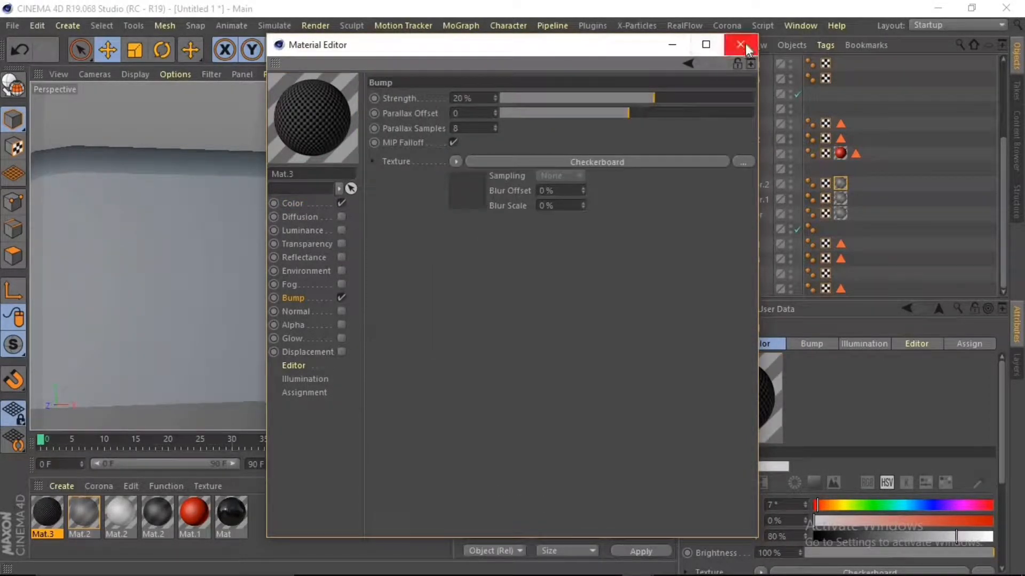
- Apply the checkerboard material Mat.3 to the Capsule in the earpiece slot
click(744, 48)
drag(230, 403, 741, 229)
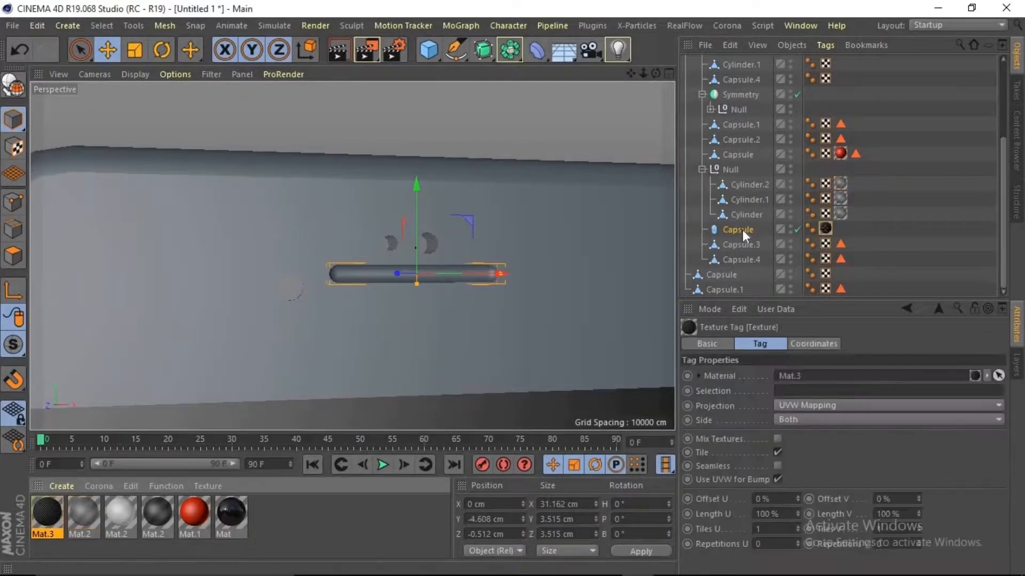
drag(655, 74, 350, 256)
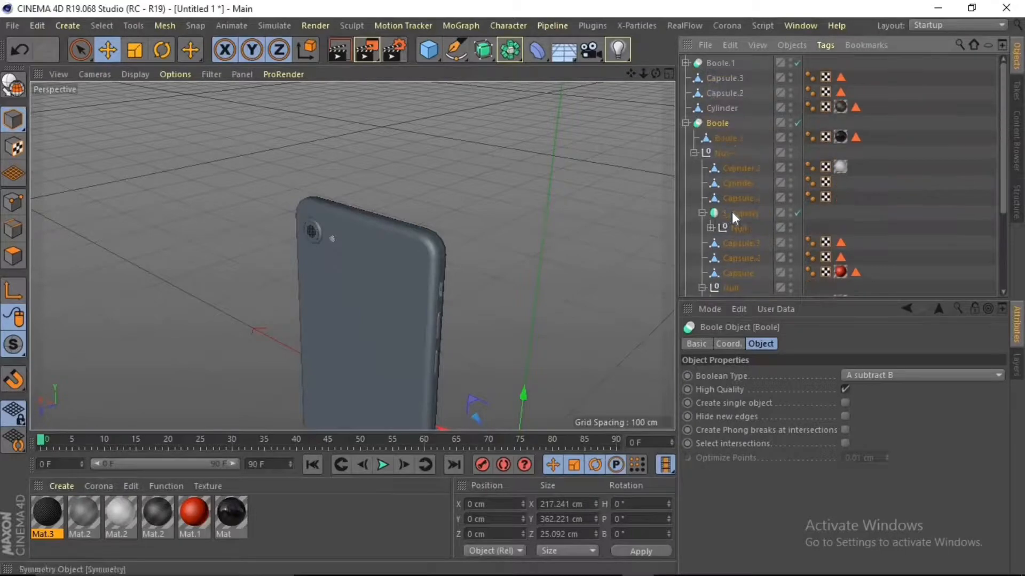
- Select Boole.1's rear edge polygons around the upper corner farthest from the camera and along the top edge with Live Selection
click(731, 213)
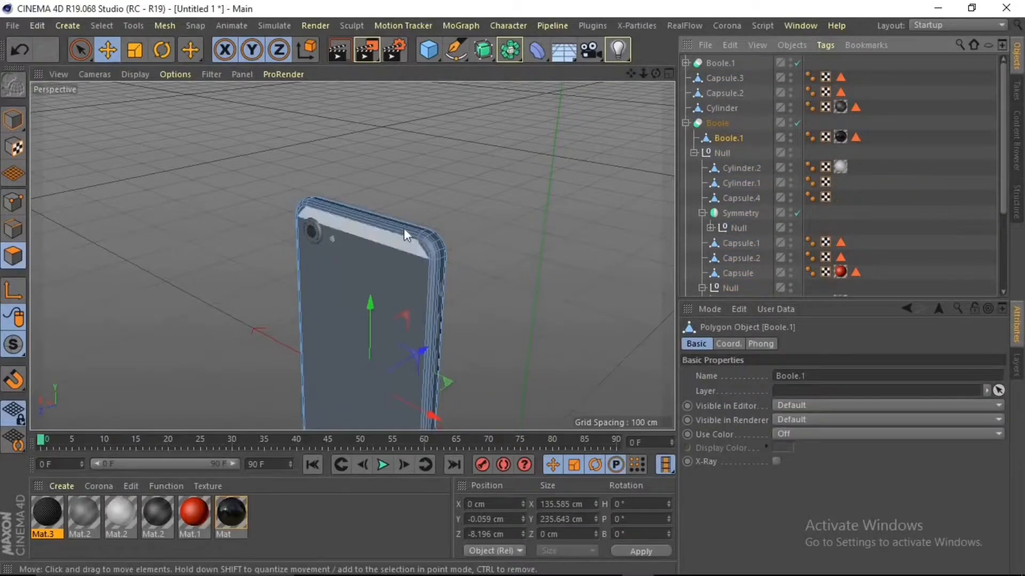
scroll(416, 229, up, 5)
scroll(416, 228, up, 2)
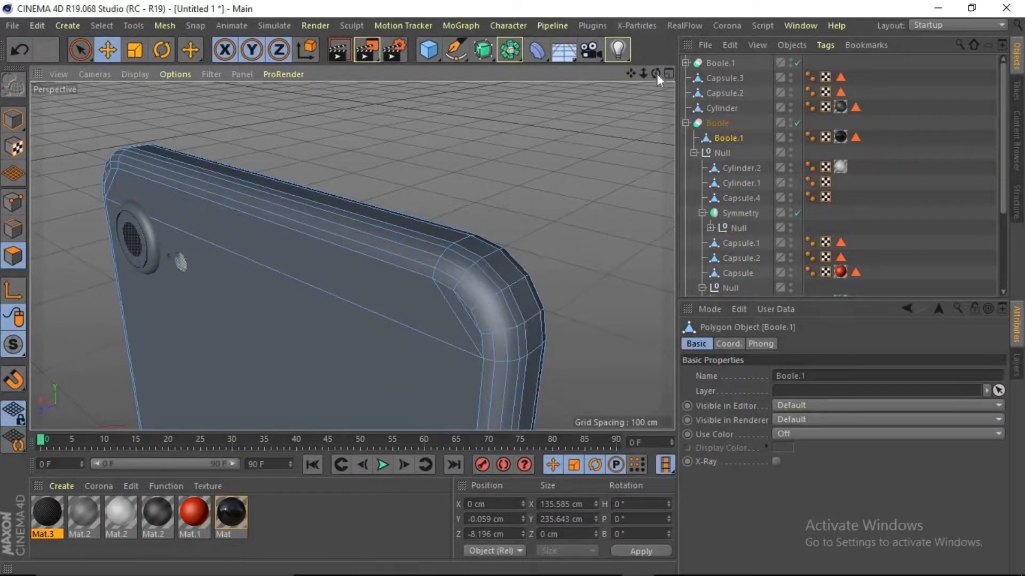
drag(656, 74, 624, 64)
click(81, 50)
drag(472, 349, 467, 350)
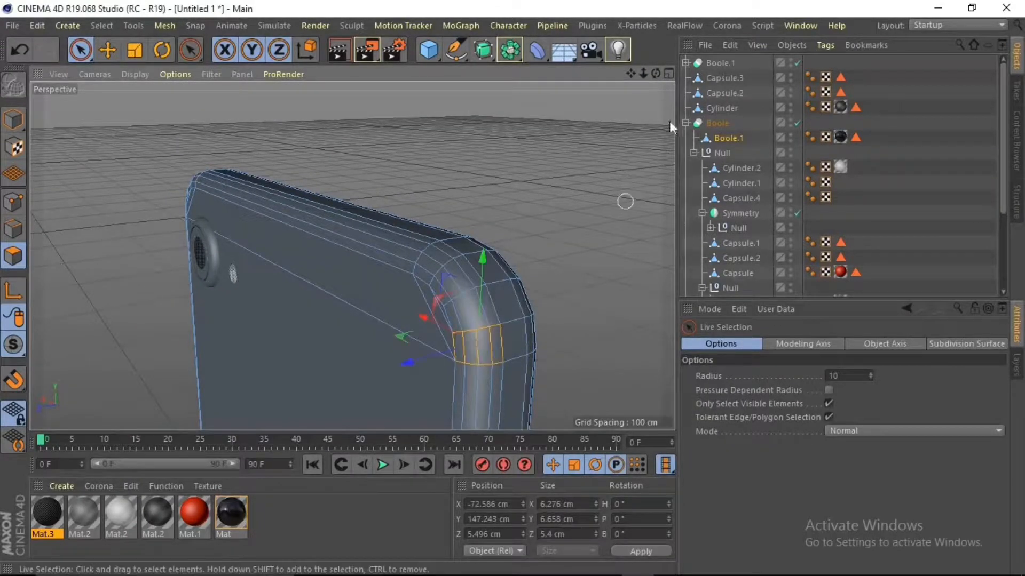
drag(656, 73, 673, 84)
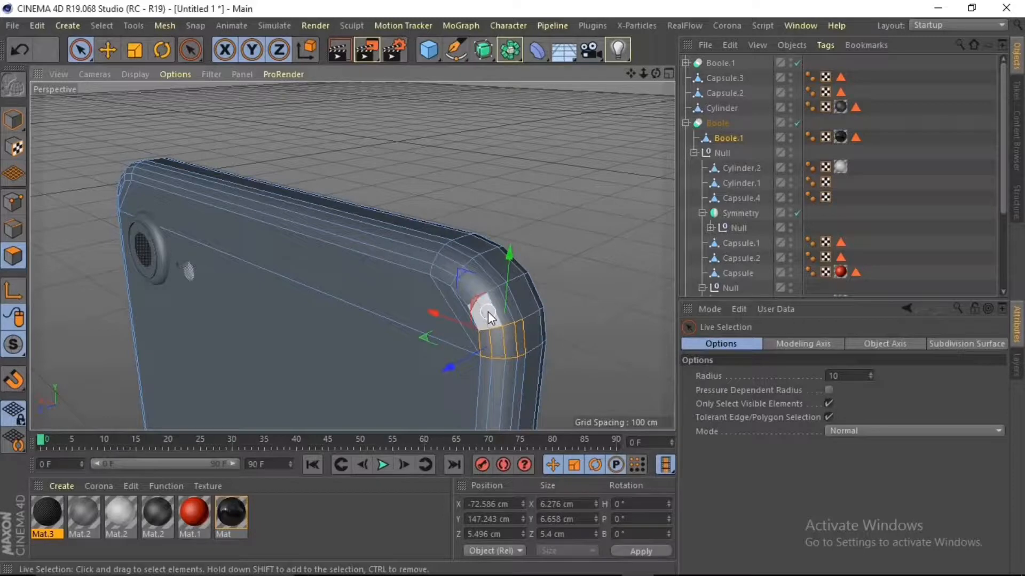
shift+click(526, 331)
mouse_move(488, 332)
mouse_down()
mouse_move(450, 215)
mouse_move(416, 252)
mouse_move(466, 283)
mouse_up()
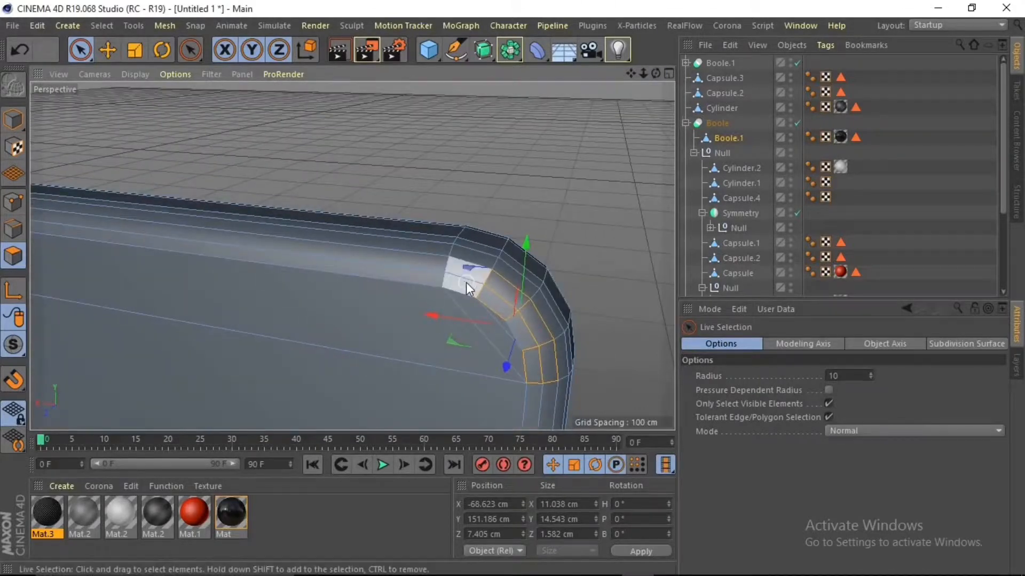
shift+click(406, 271)
- Extend the polygon selection around the rounded upper corner beside the camera and across the side frame
alt+drag(407, 271, 120, 395)
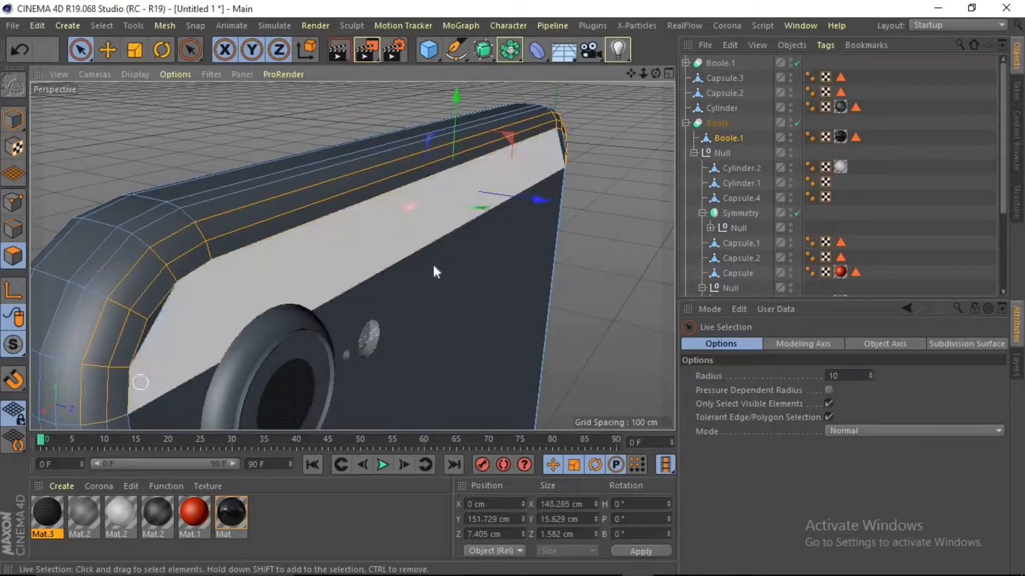
alt+middle_drag(433, 263, 536, 198)
shift+drag(272, 275, 216, 271)
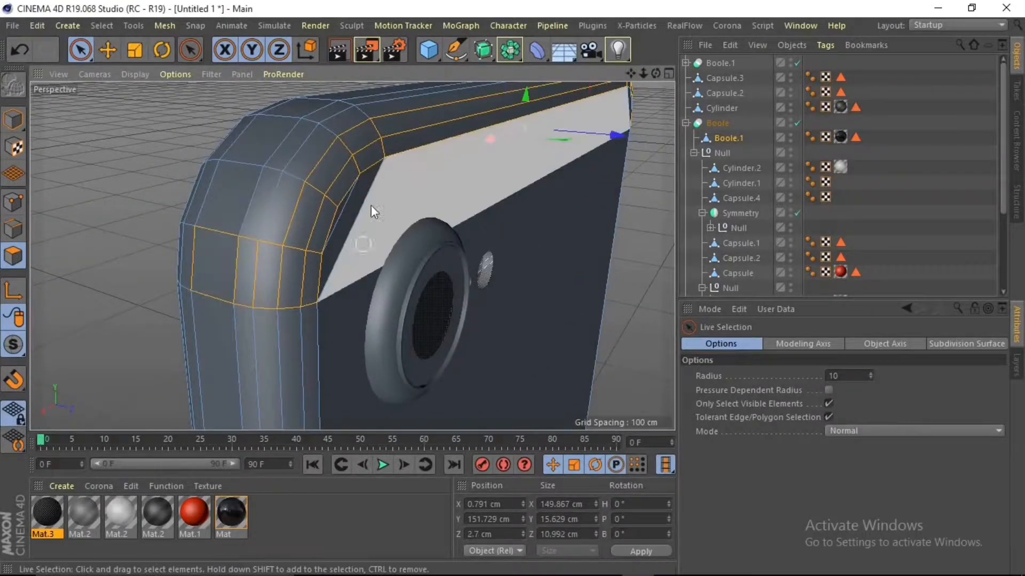
- Add the polygons around the lower corner on the camera side and the strips along the rear bottom edge to the selection
scroll(451, 141, down, 3)
scroll(450, 140, up, 3)
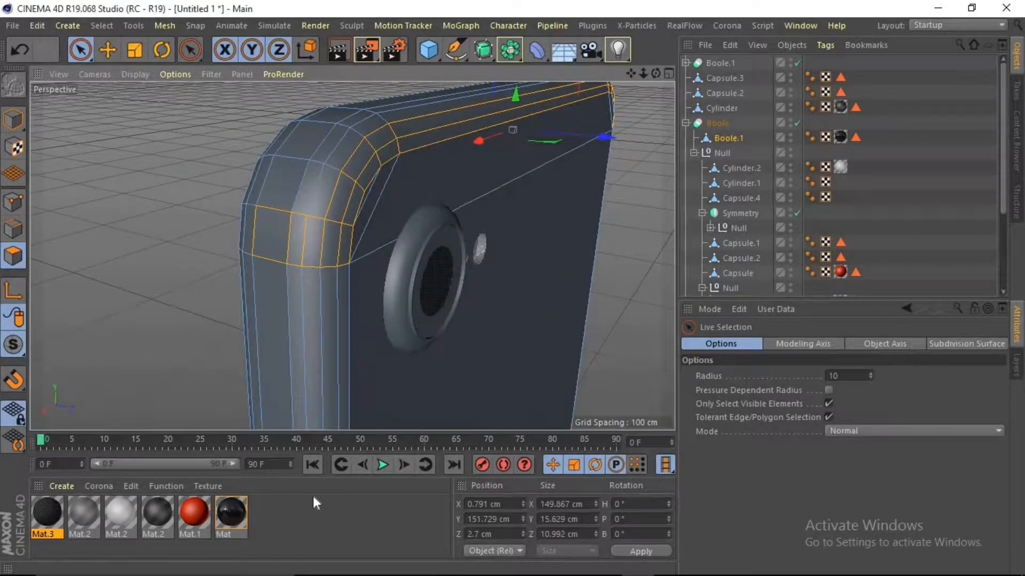
scroll(556, 165, down, 2)
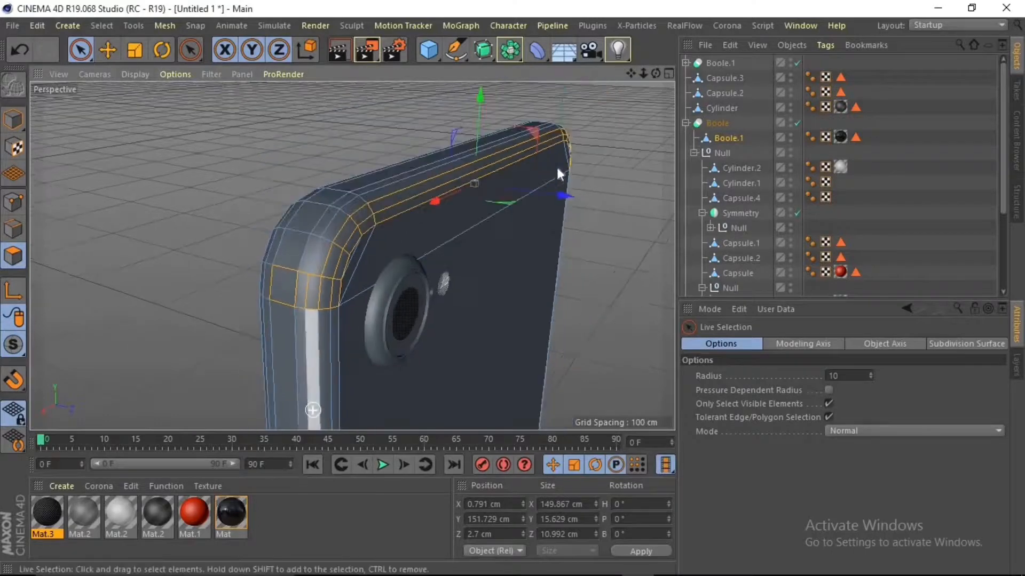
alt+middle_drag(416, 405, 298, 234)
alt+drag(563, 140, 466, 222)
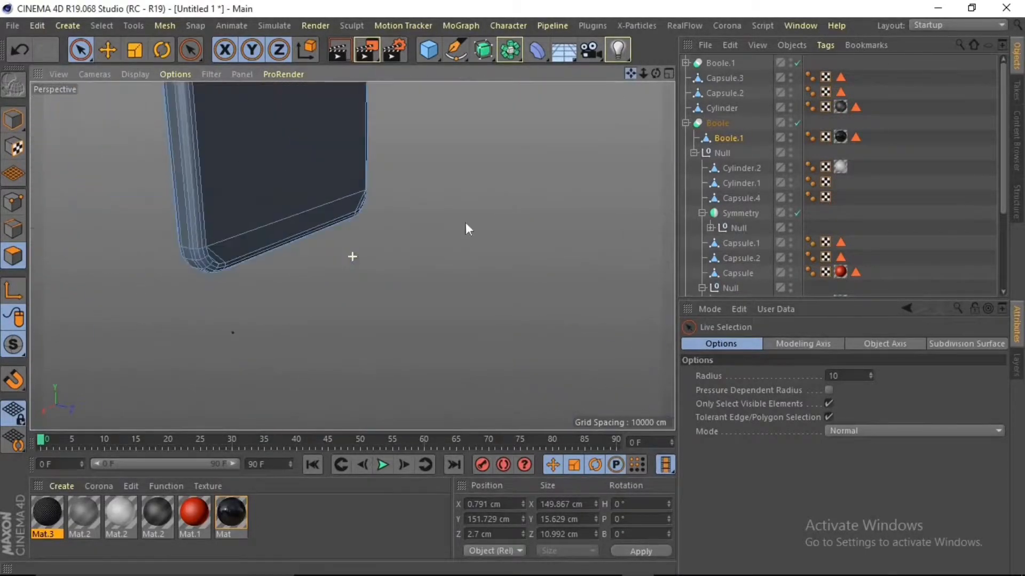
scroll(224, 238, up, 3)
drag(657, 73, 587, 72)
shift+click(91, 247)
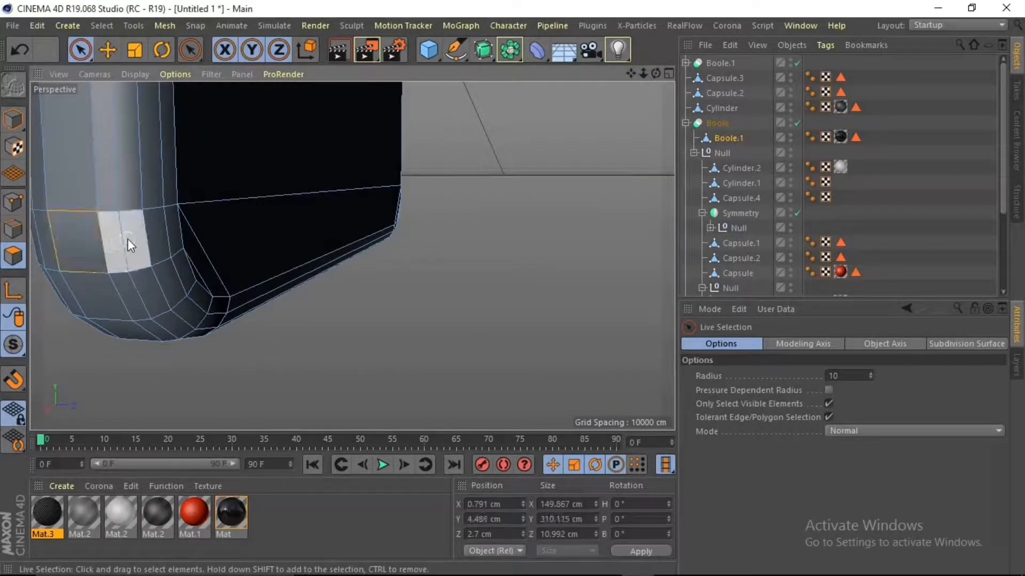
drag(643, 74, 456, 181)
scroll(160, 256, up, 3)
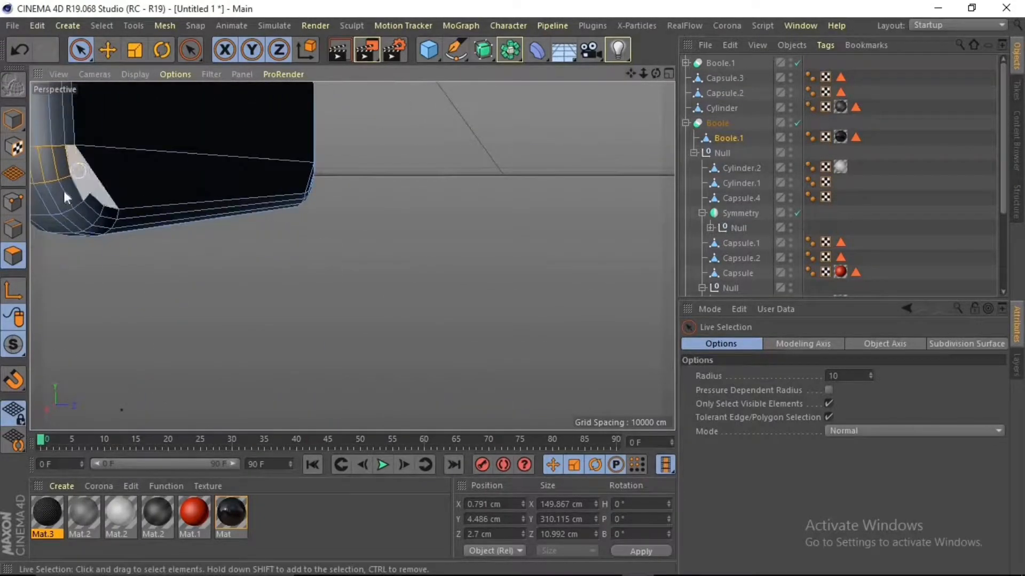
shift+click(75, 187)
scroll(97, 211, up, 2)
shift+drag(94, 224, 117, 227)
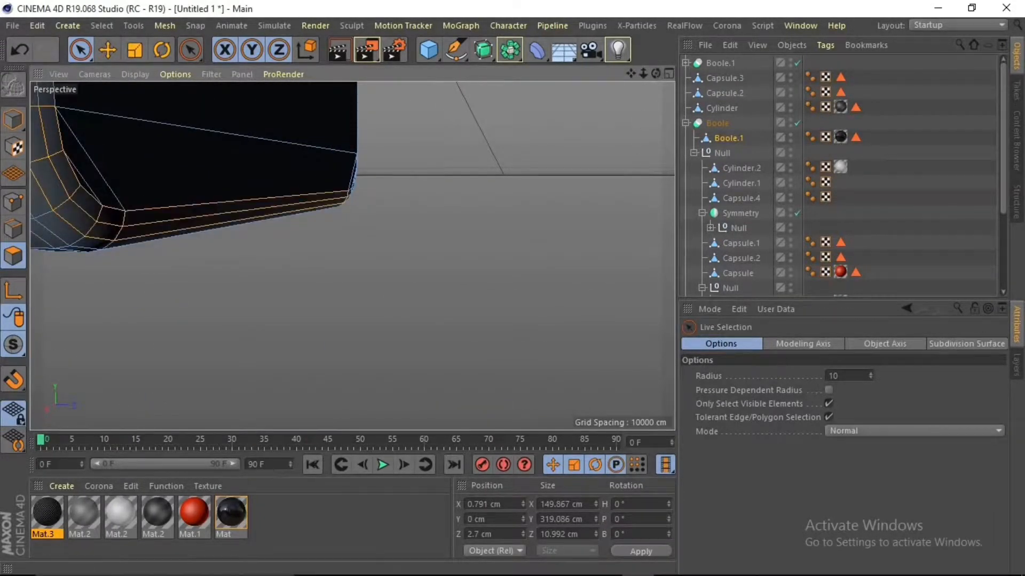
- Continue the polygon selection around the opposite lower corner and across its side frame to complete the bottom band
drag(631, 74, 320, 241)
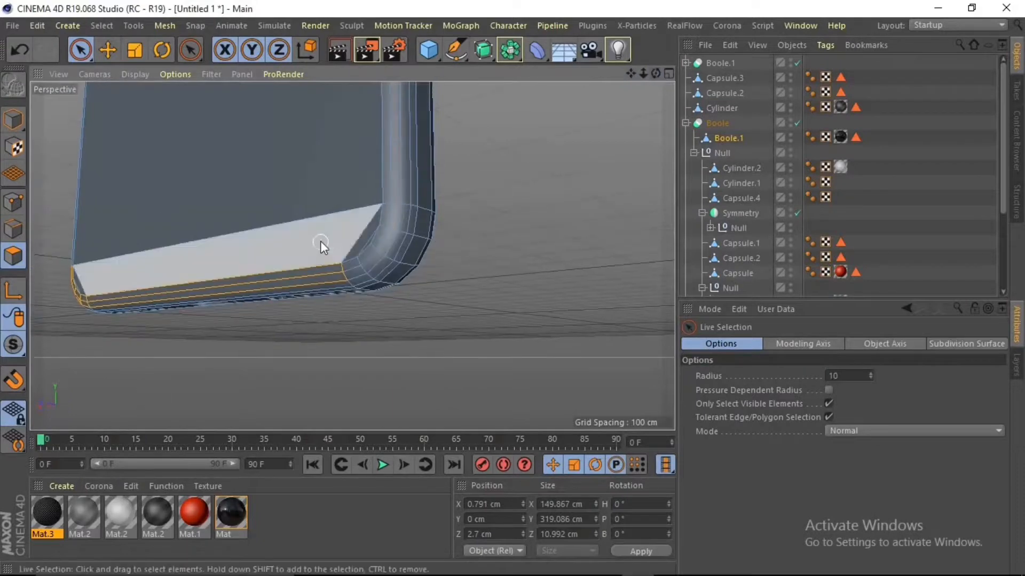
scroll(320, 241, up, 3)
shift+click(384, 273)
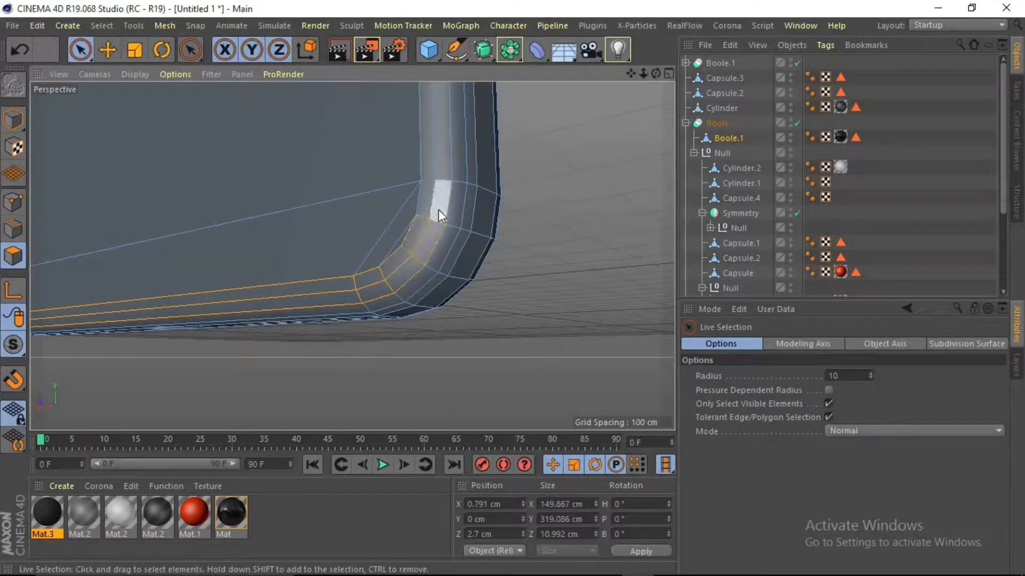
scroll(434, 206, down, 3)
shift+drag(457, 213, 473, 215)
mouse_move(656, 74)
mouse_down()
mouse_move(350, 255)
mouse_move(331, 514)
mouse_up()
- Create a new material and darken its Color to near black with V 6%
double_click(323, 525)
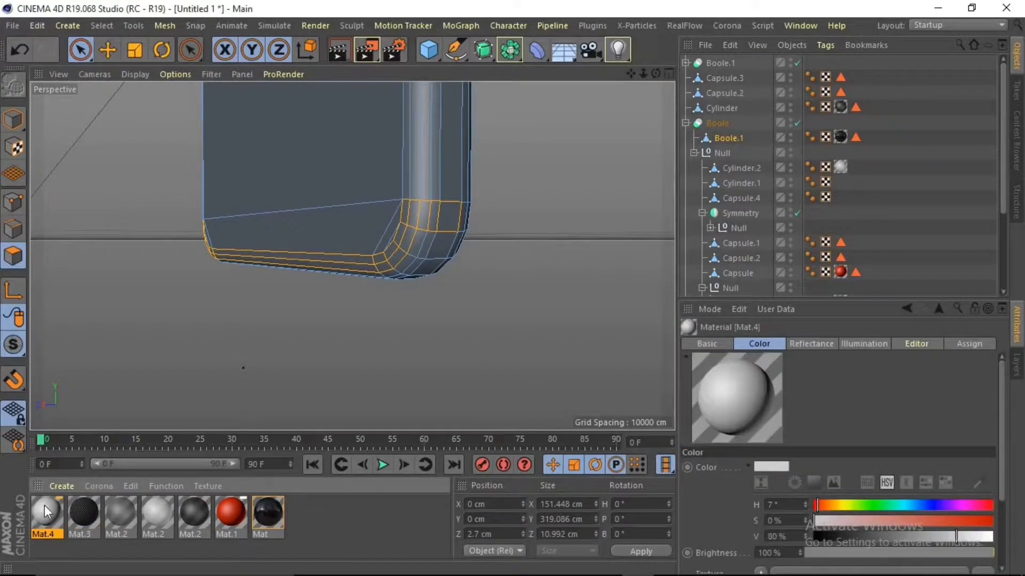
double_click(43, 505)
click(292, 203)
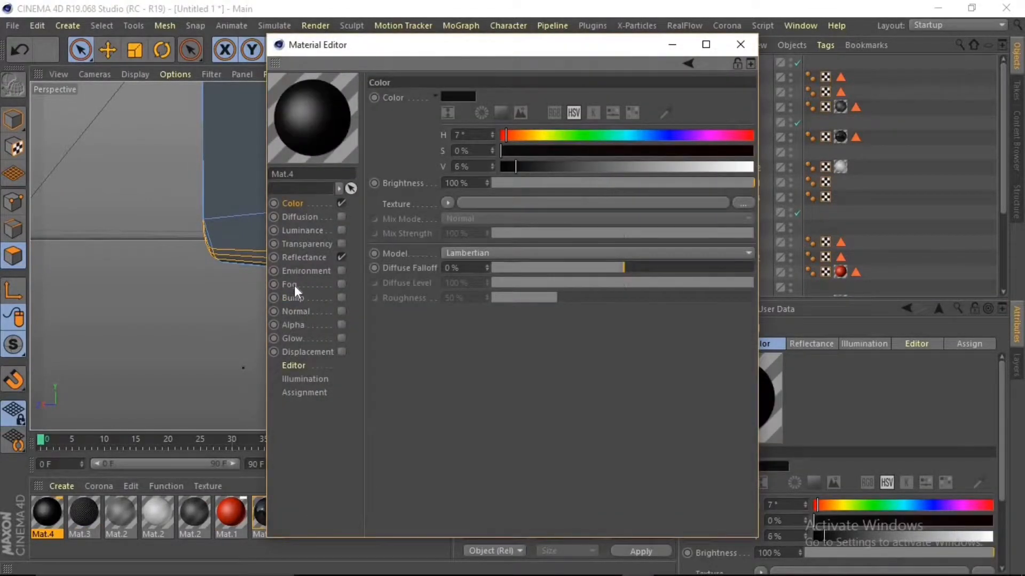
- Add a Reflection (Legacy) layer to Mat.4 and set its layer color brightness to 12%
click(308, 259)
click(387, 128)
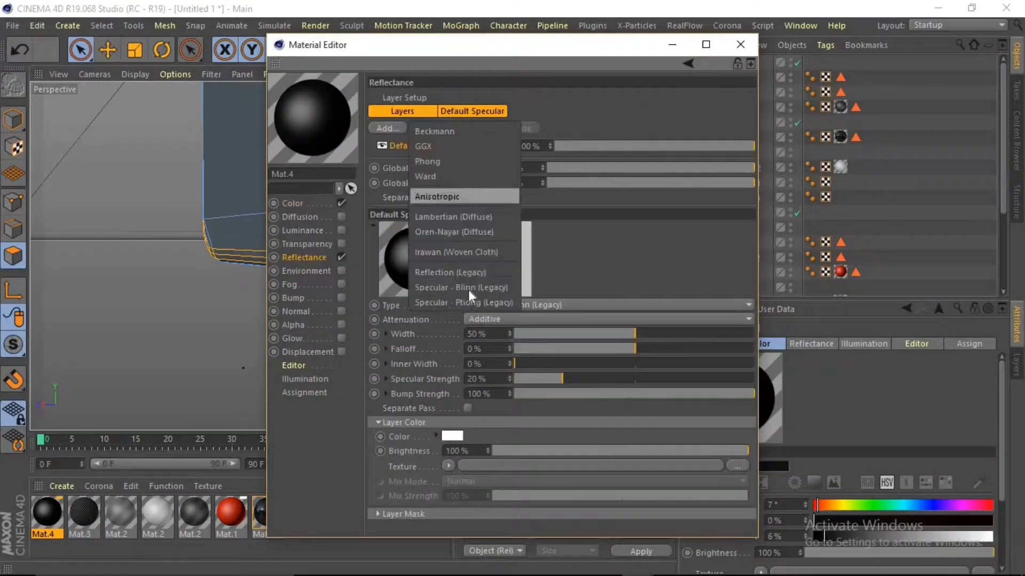
click(437, 271)
click(521, 439)
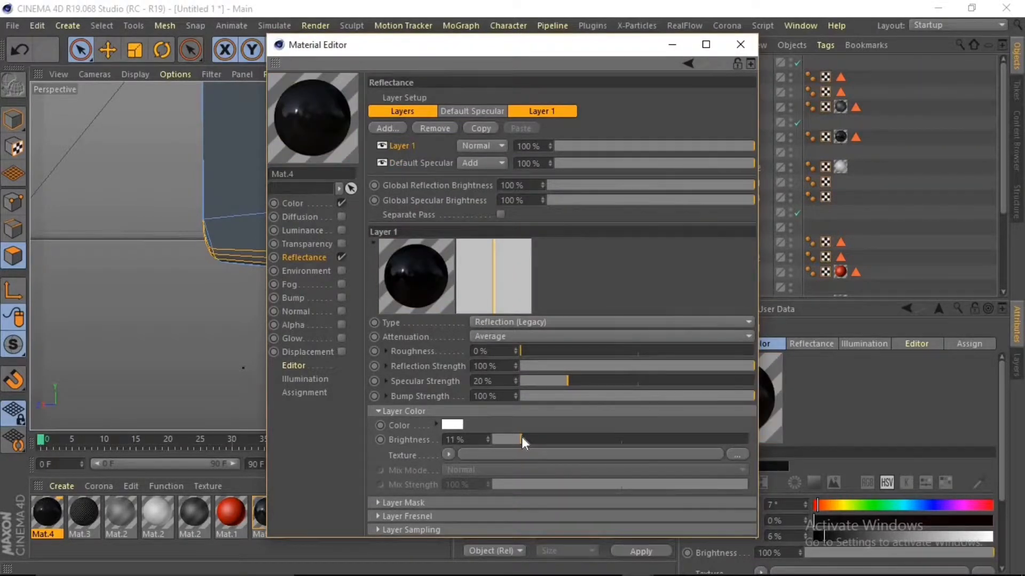
mouse_move(522, 439)
mouse_down()
mouse_move(539, 439)
mouse_move(531, 439)
mouse_up()
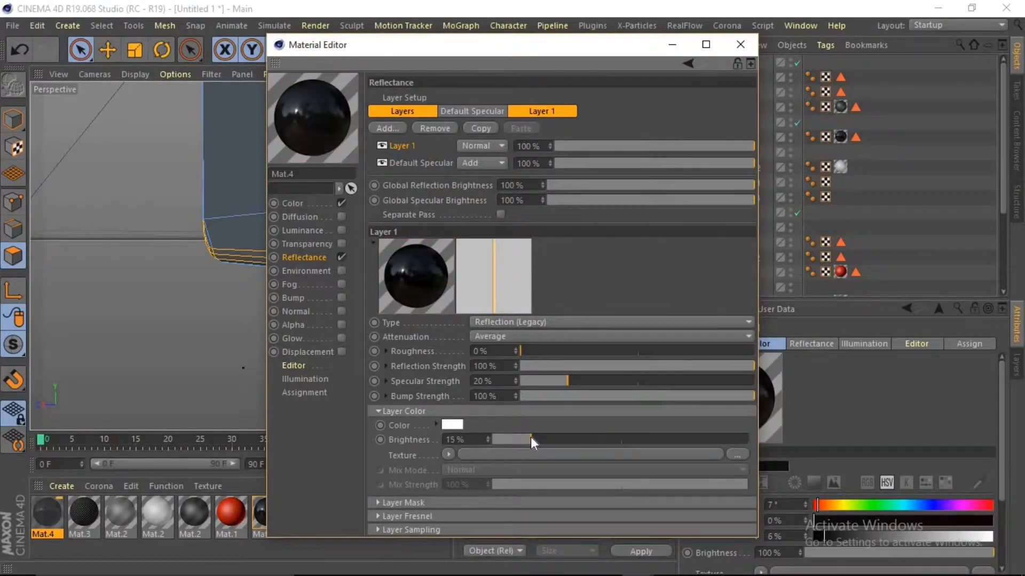
click(740, 45)
- Apply Mat.4 to the selected top and bottom band polygons of Boole.1
right_click(47, 511)
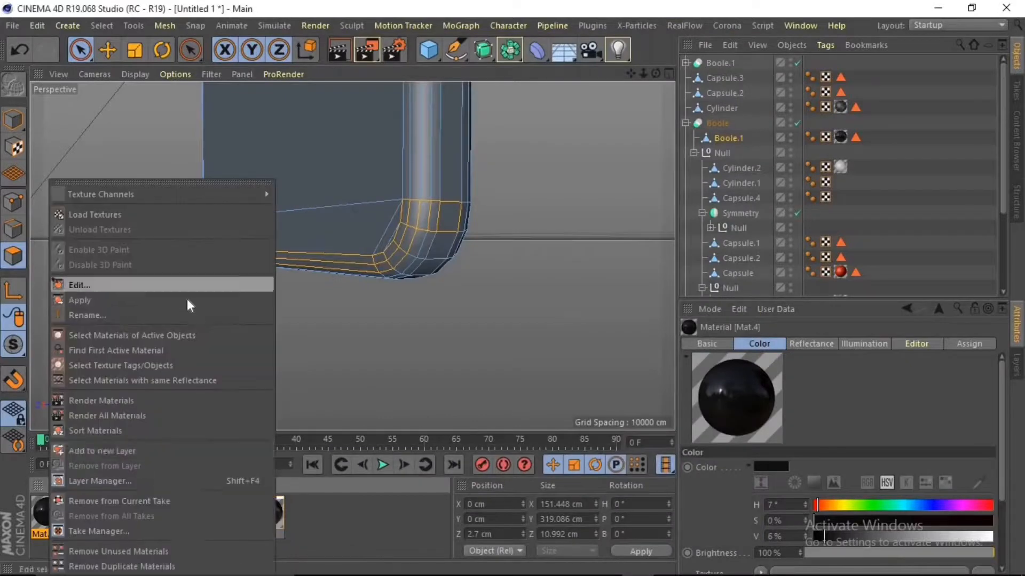
click(186, 300)
scroll(427, 224, down, 3)
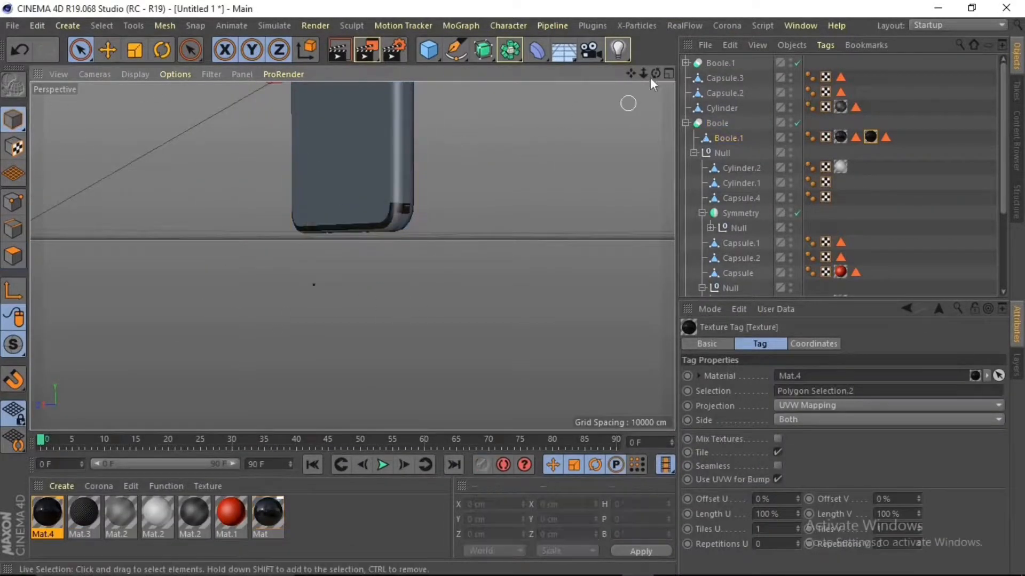
scroll(409, 258, up, 3)
right_drag(630, 74, 352, 256)
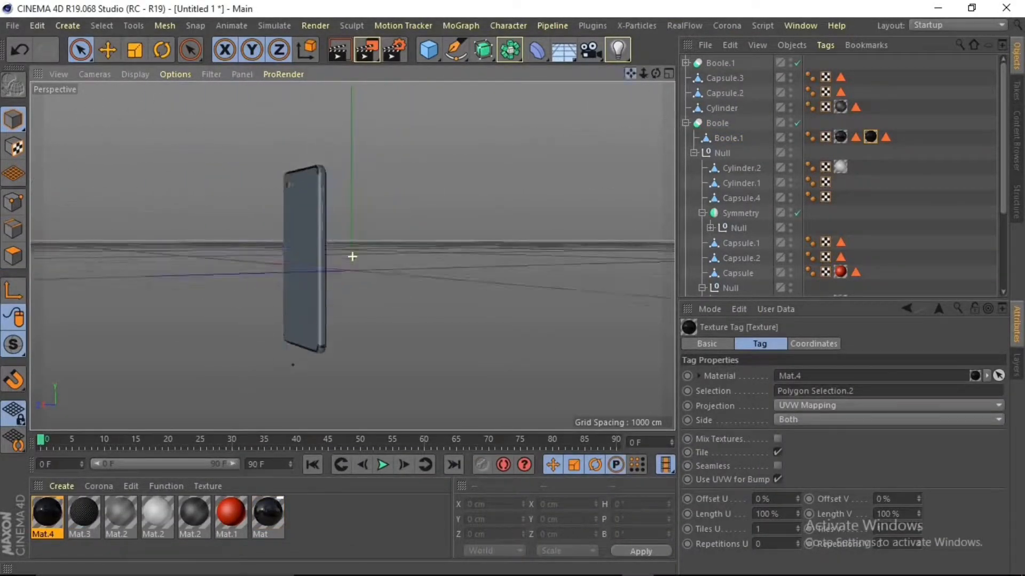
alt+drag(352, 256, 352, 256)
- Try to add a Subdivision Surface to the phone body Boole.1 inside the Boole
click(728, 140)
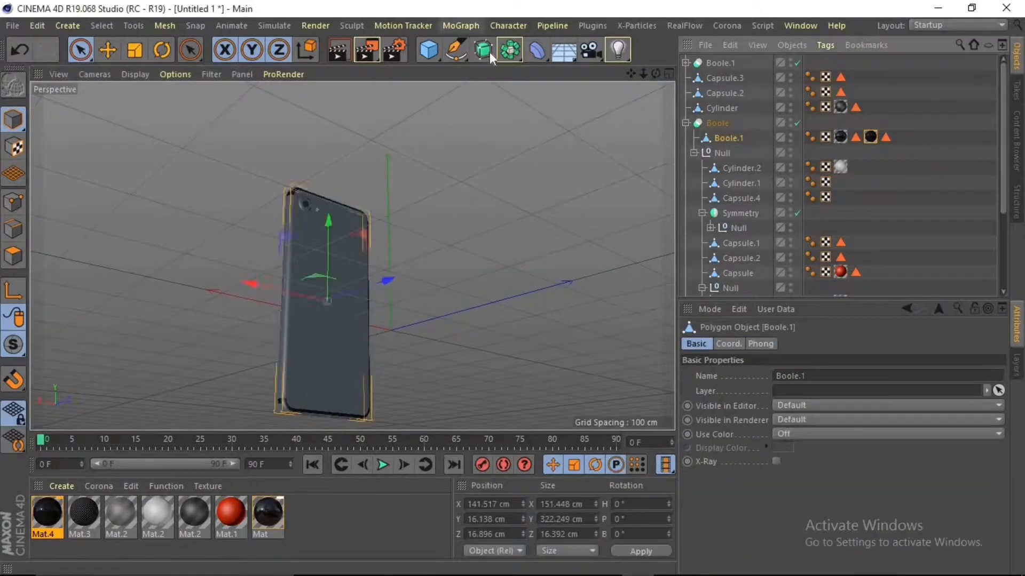
click(489, 52)
drag(734, 61, 740, 145)
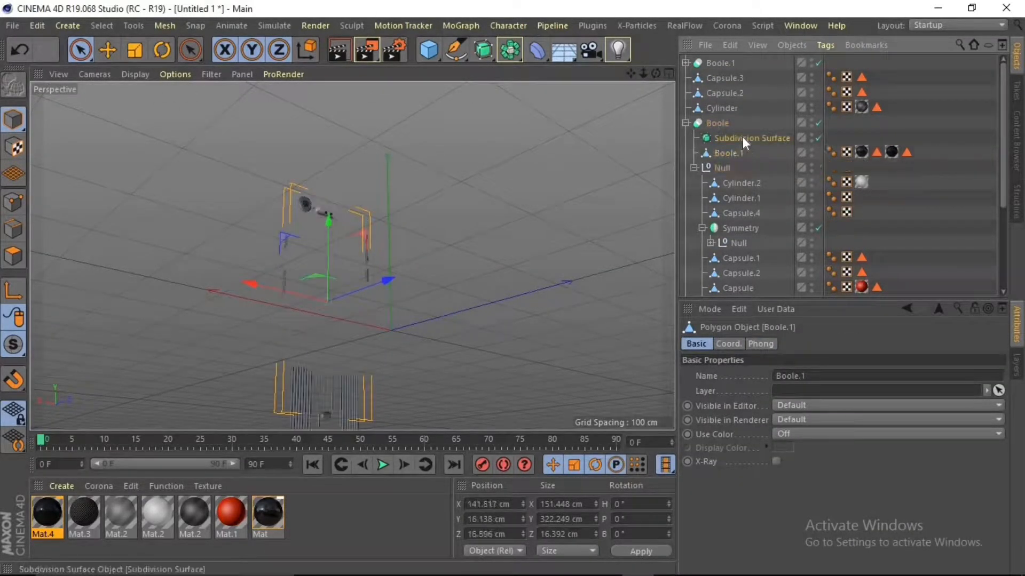
- Create another dark material with Color V 13% and a Reflection (Legacy) layer at 4% brightness
double_click(50, 511)
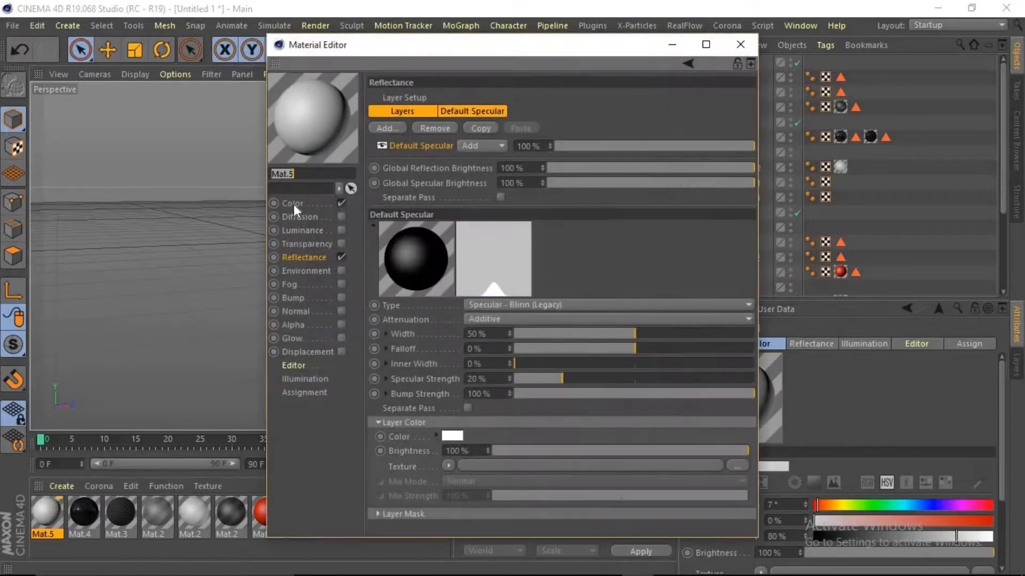
click(530, 164)
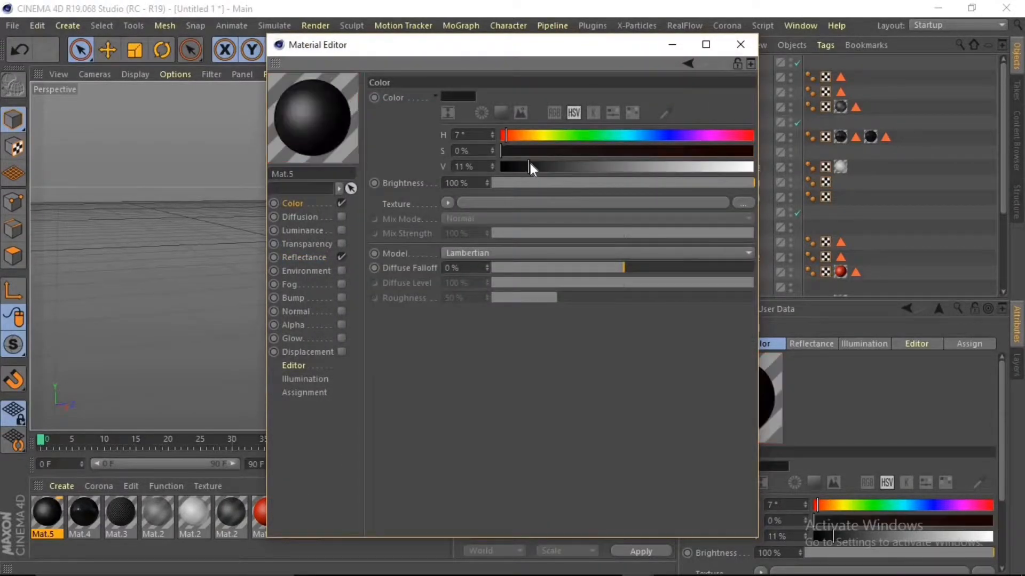
click(303, 257)
click(400, 128)
click(475, 303)
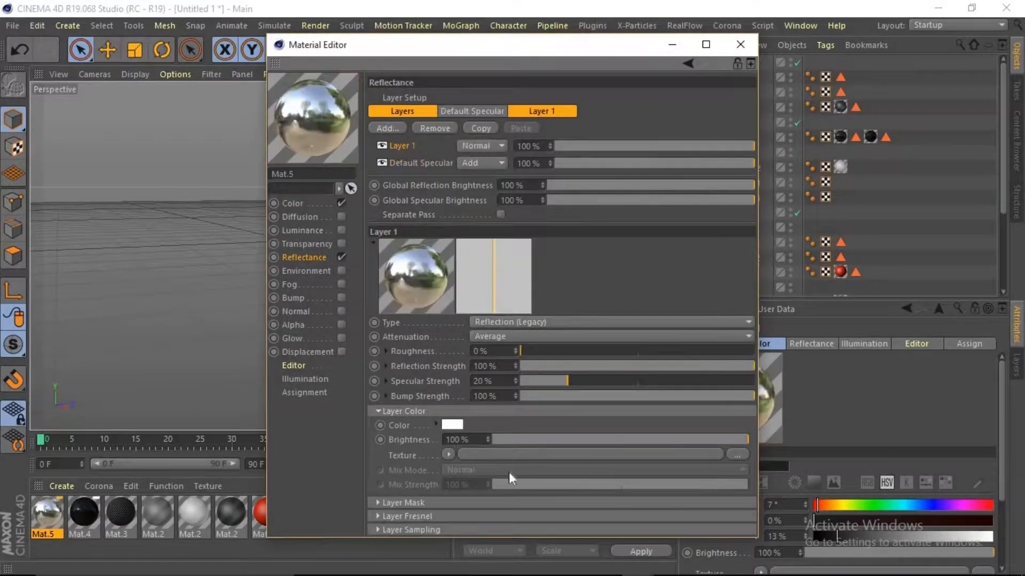
click(503, 440)
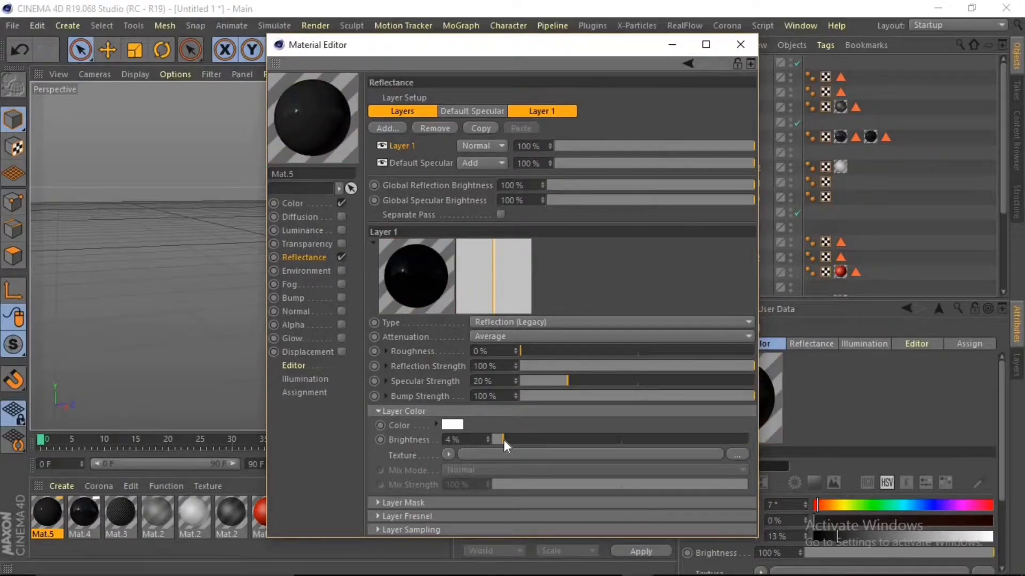
click(739, 45)
- Apply the material Mat to the whole of Boole.1 and place its texture tag ahead of the other material tags
click(726, 138)
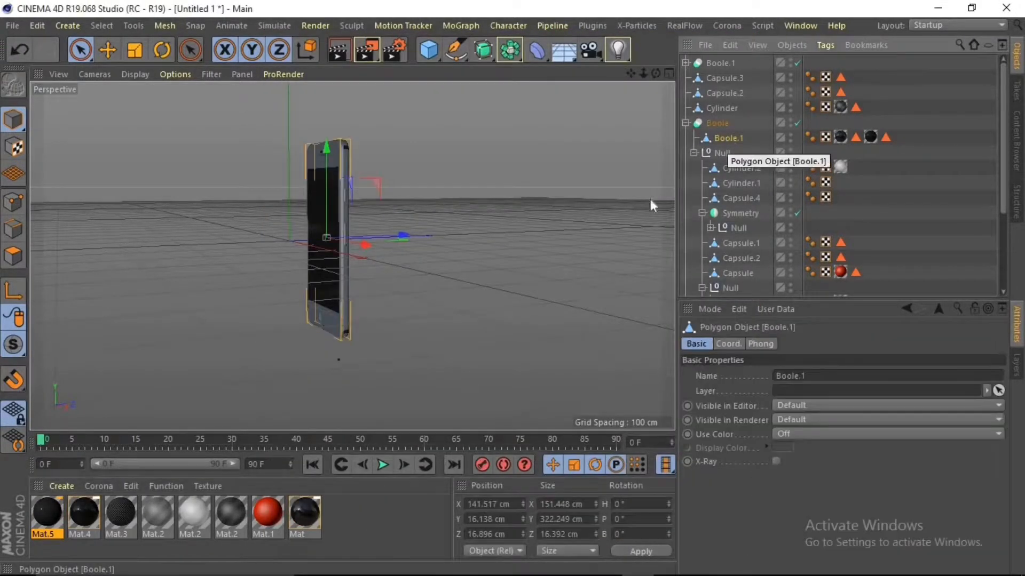
drag(304, 512, 738, 136)
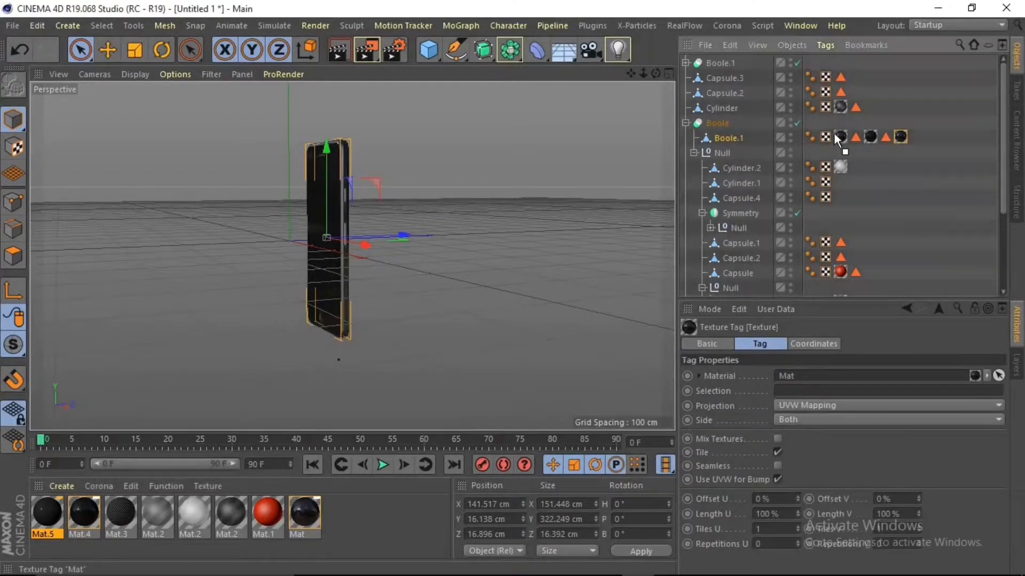
drag(833, 132, 833, 136)
- Render a preview of the phone's front in the viewport to check the materials
drag(656, 74, 312, 129)
click(338, 50)
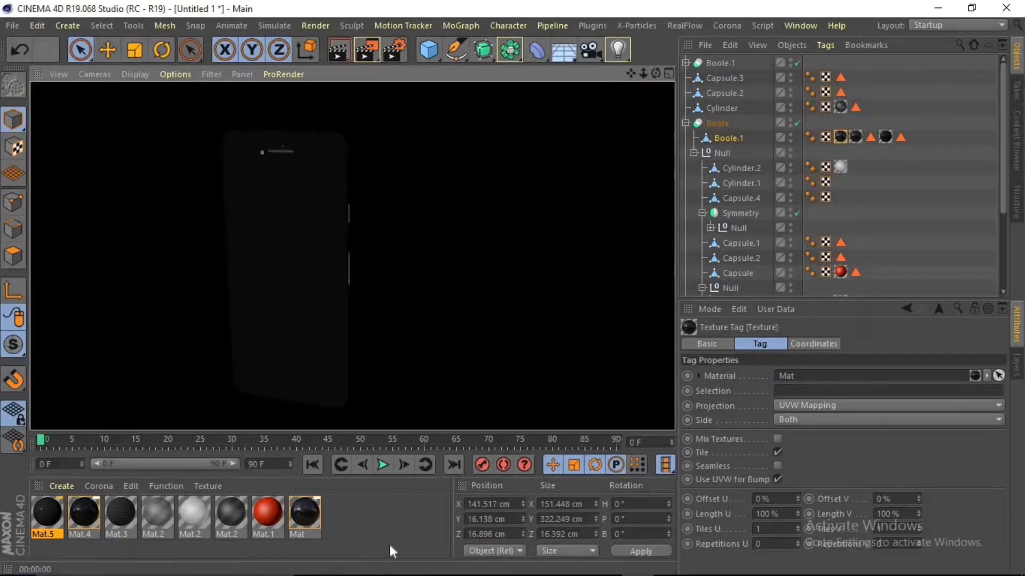
click(390, 545)
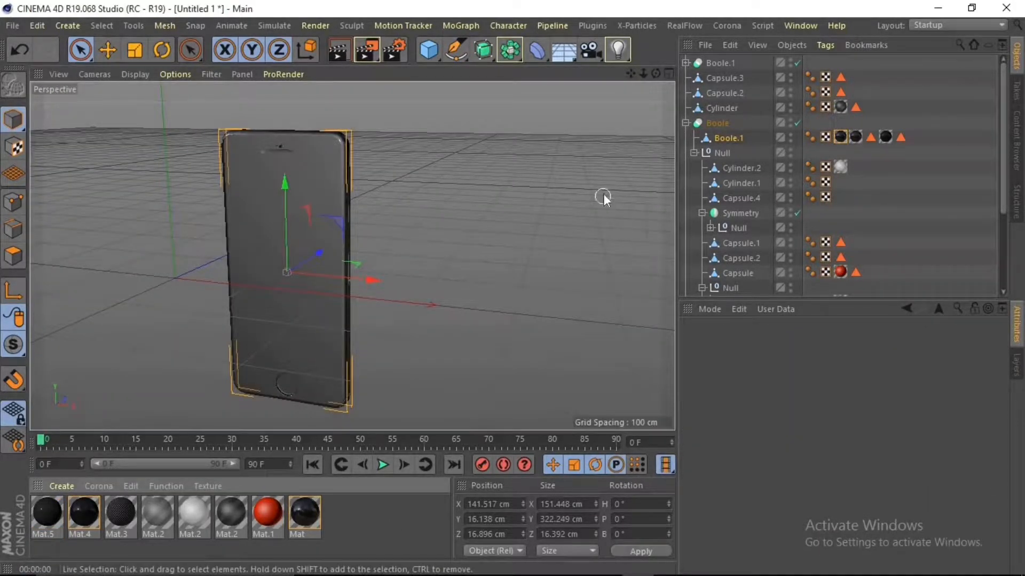
- Lighten Mat.4, used on Boole.1's Polygon Selection.2, to Color V 23% and raise its Layer 1 reflection brightness
click(871, 137)
click(885, 137)
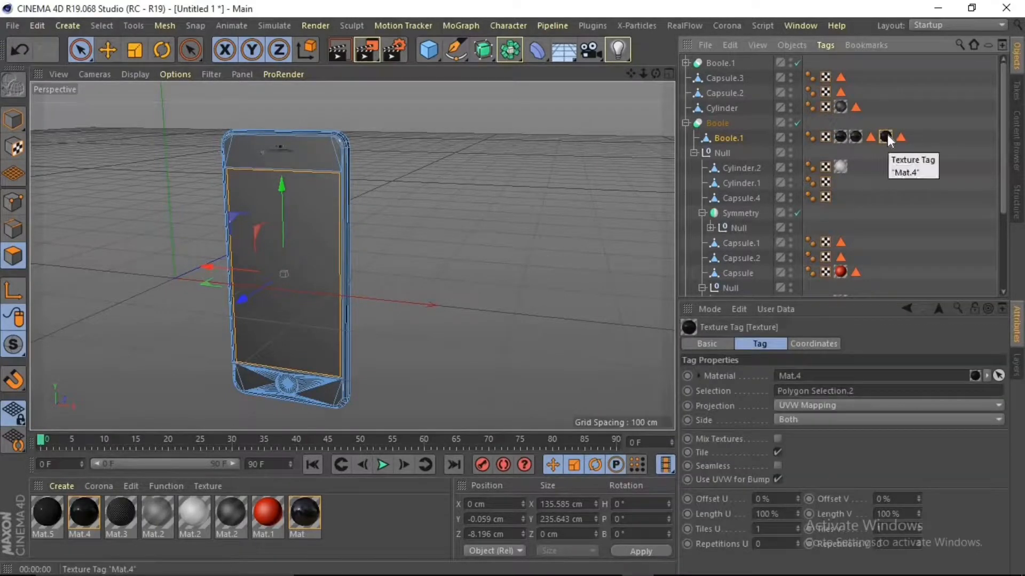
click(870, 139)
double_click(84, 512)
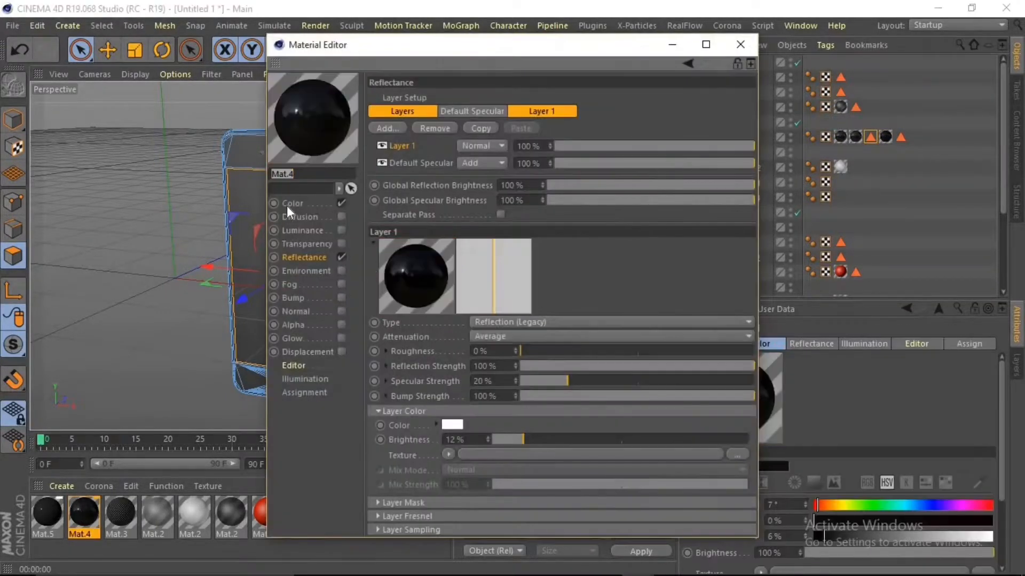
click(299, 203)
drag(578, 167, 559, 166)
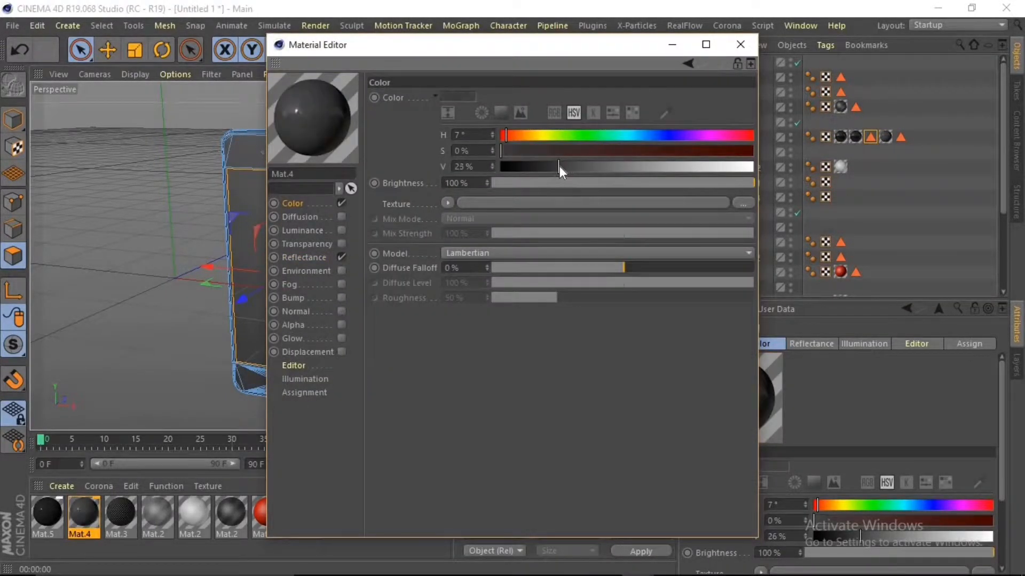
click(300, 256)
drag(545, 440, 607, 440)
click(740, 45)
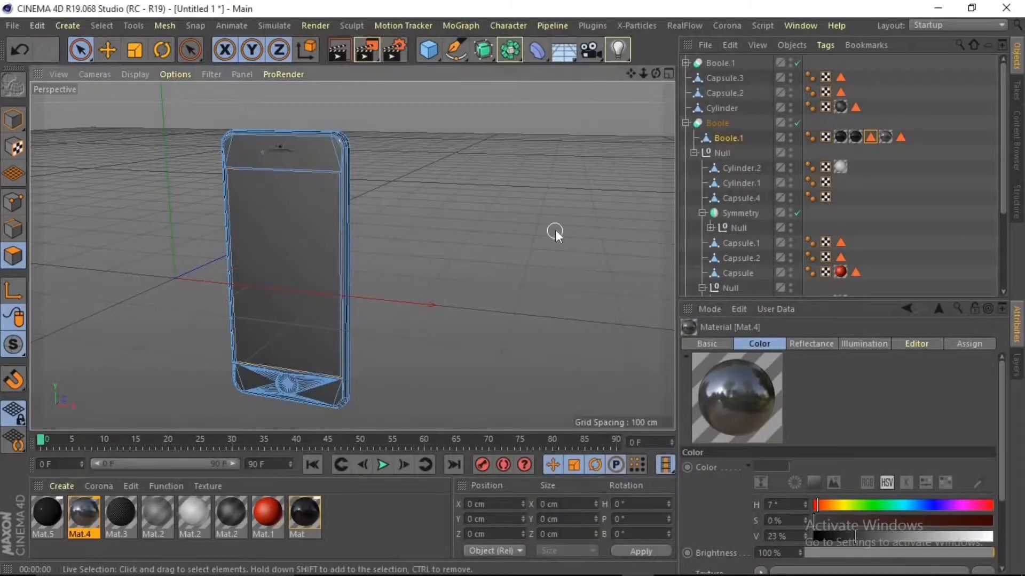
click(13, 120)
click(75, 134)
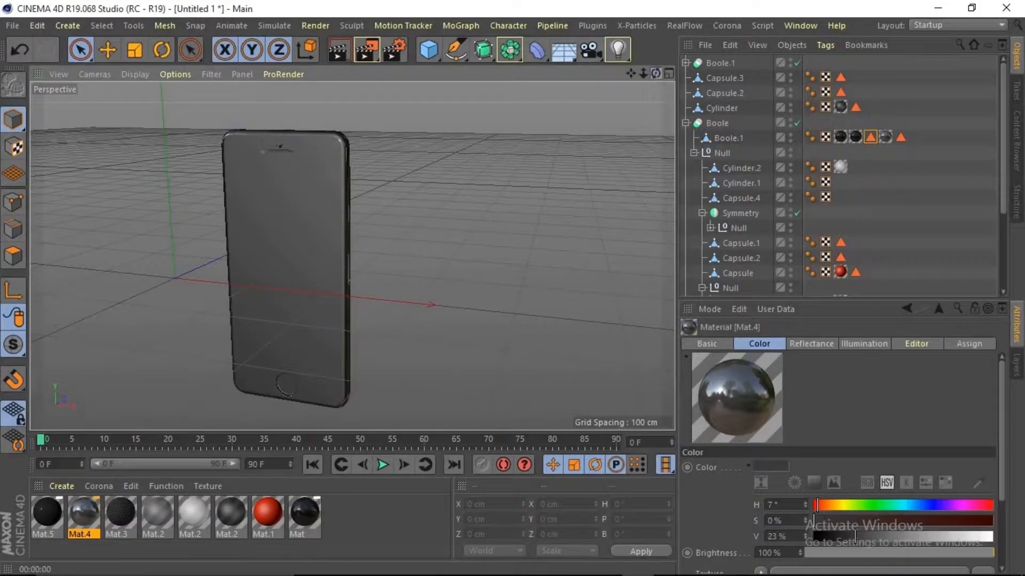
- Apply Mat.4 to the selected screen polygons of Boole.1, restricted to Polygon Selection.1
drag(656, 74, 598, 167)
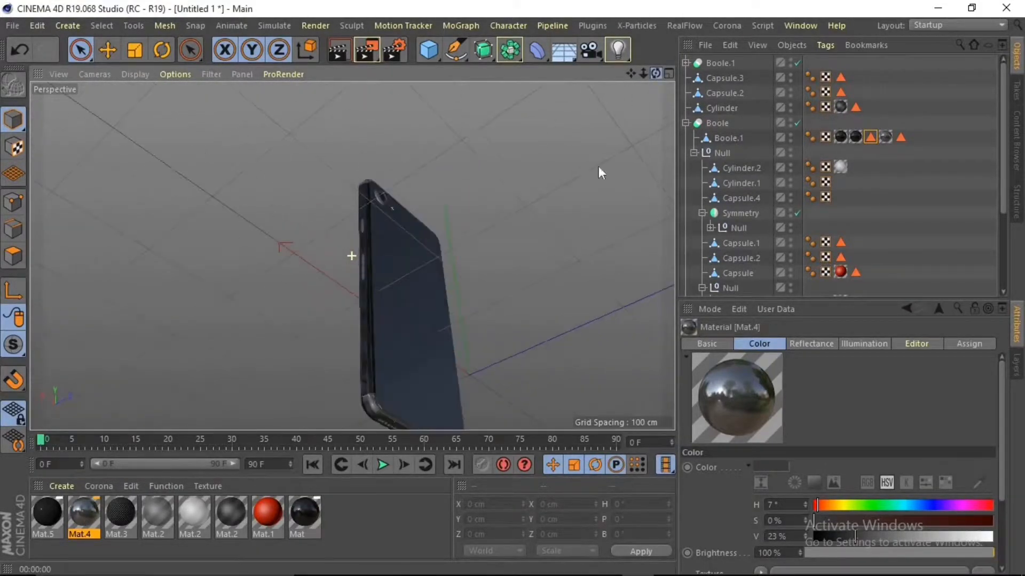
scroll(401, 329, up, 5)
drag(631, 73, 582, 134)
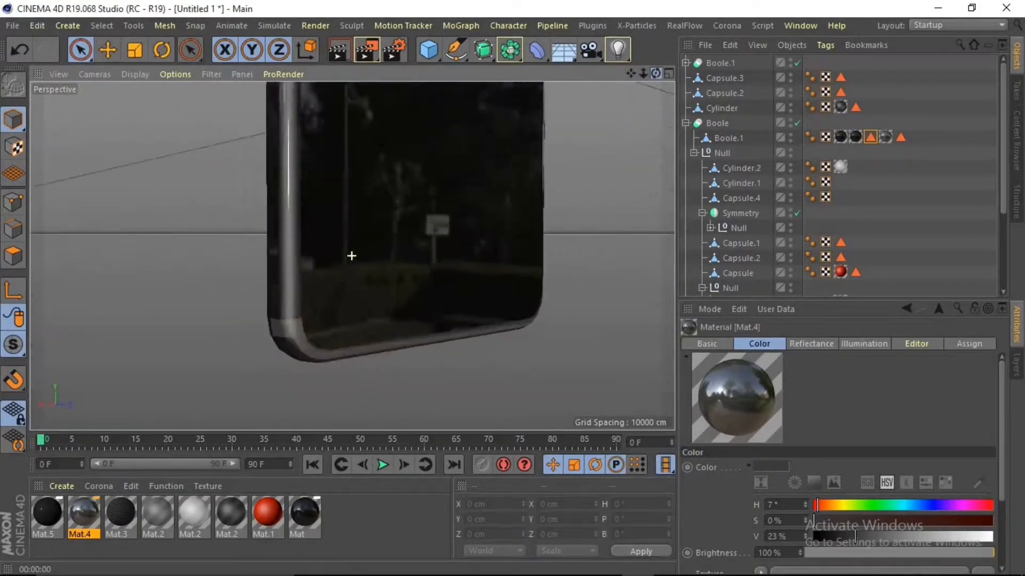
alt+drag(351, 255, 276, 423)
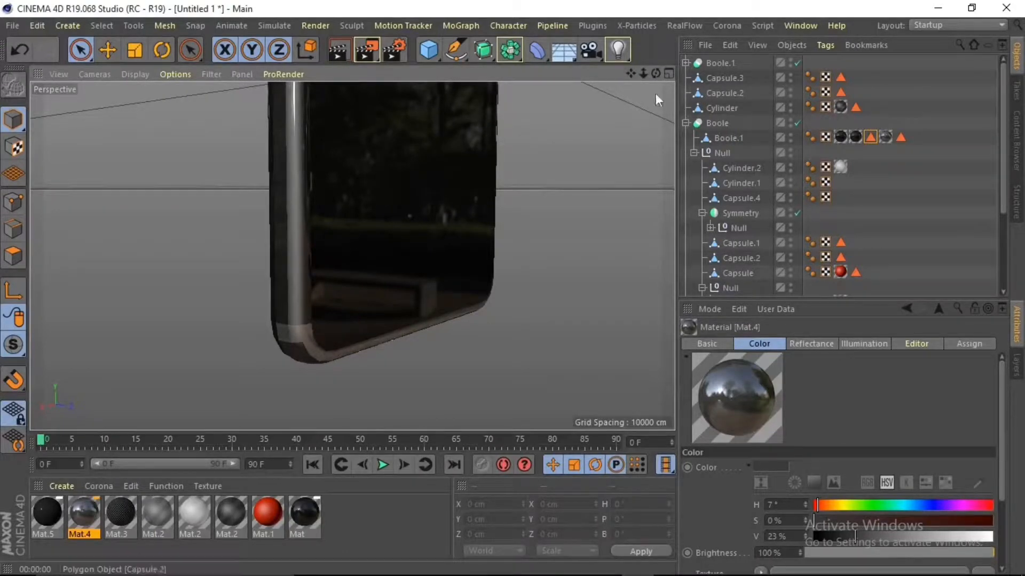
drag(656, 74, 346, 58)
click(14, 257)
click(730, 136)
drag(382, 184, 383, 185)
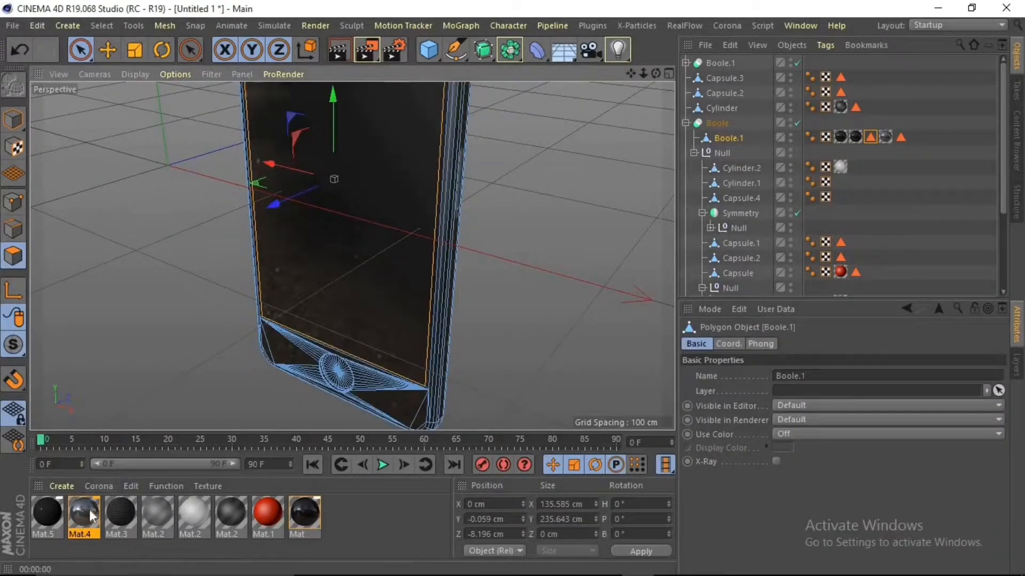
click(14, 119)
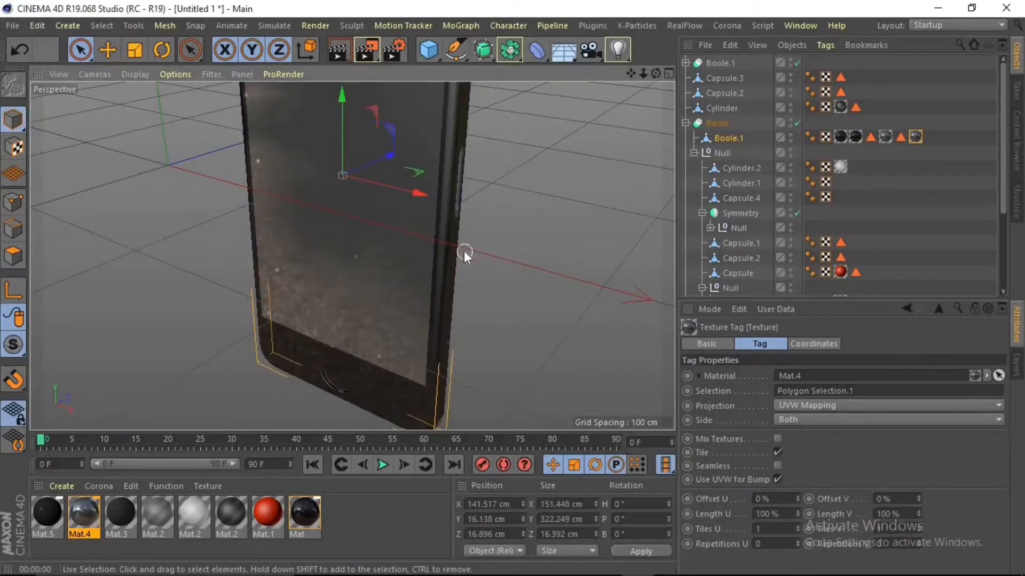
- Apply the material Mat to Boole.1's frame near the phone's bottom rear corner
scroll(463, 251, down, 3)
drag(630, 74, 581, 11)
scroll(251, 347, up, 5)
click(306, 519)
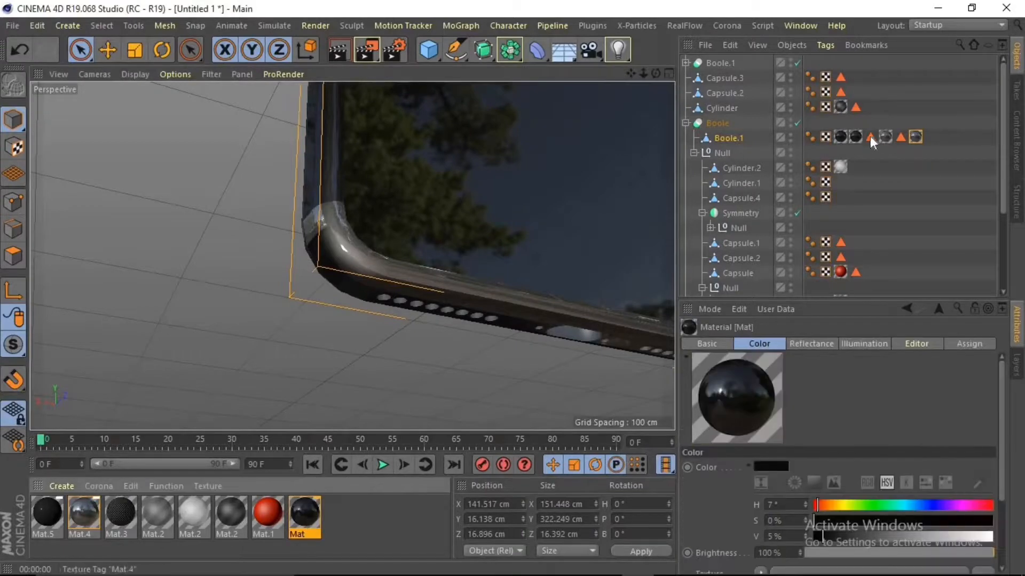
click(870, 137)
drag(309, 520, 332, 217)
click(300, 331)
click(16, 127)
click(123, 140)
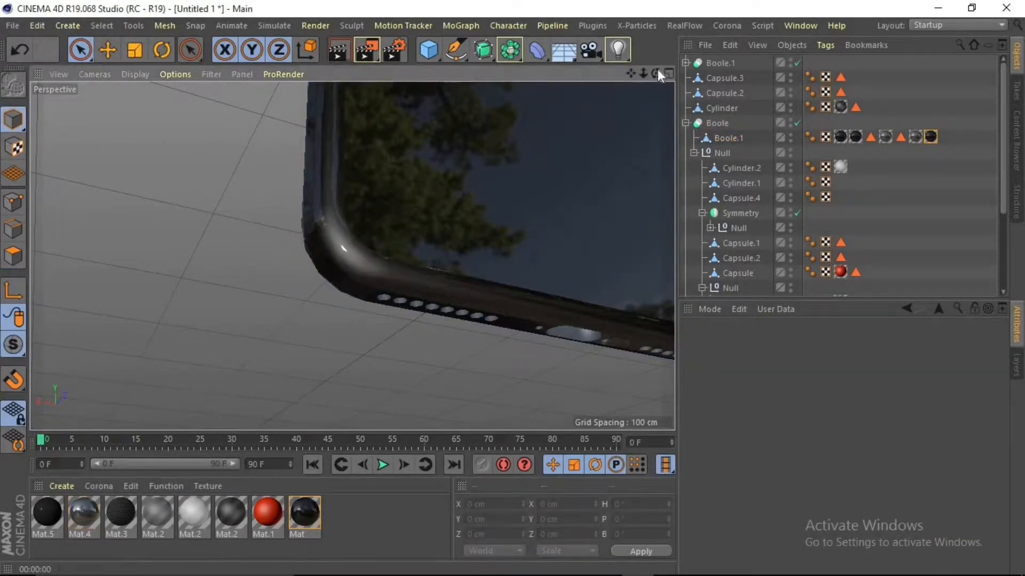
- Apply Mat.5 to the whole of Boole.1 and place its texture tag ahead of the other material tags
drag(656, 73, 352, 255)
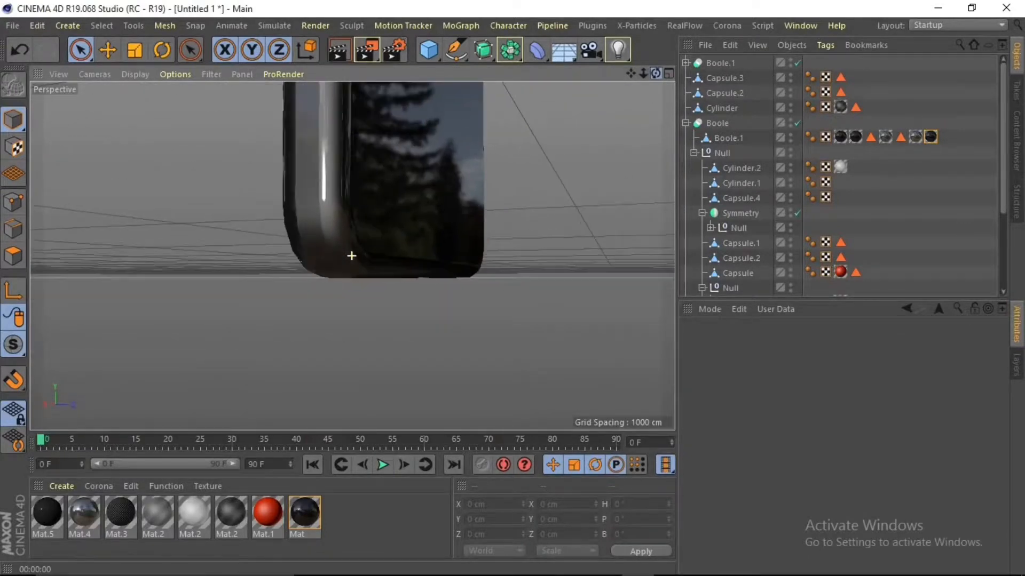
drag(47, 516, 56, 497)
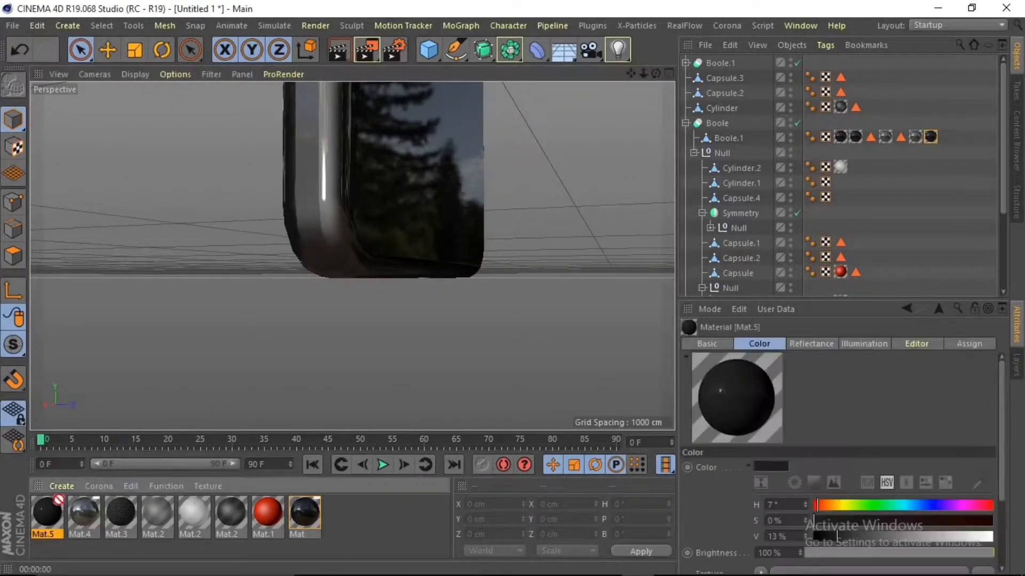
drag(734, 137, 831, 139)
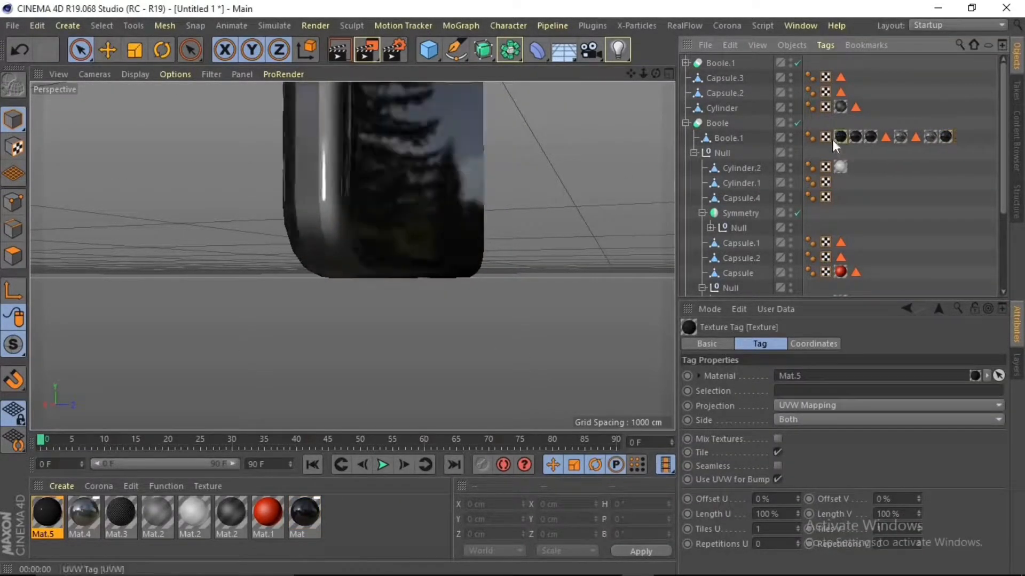
mouse_move(656, 73)
mouse_down()
mouse_move(351, 256)
mouse_move(657, 72)
mouse_up()
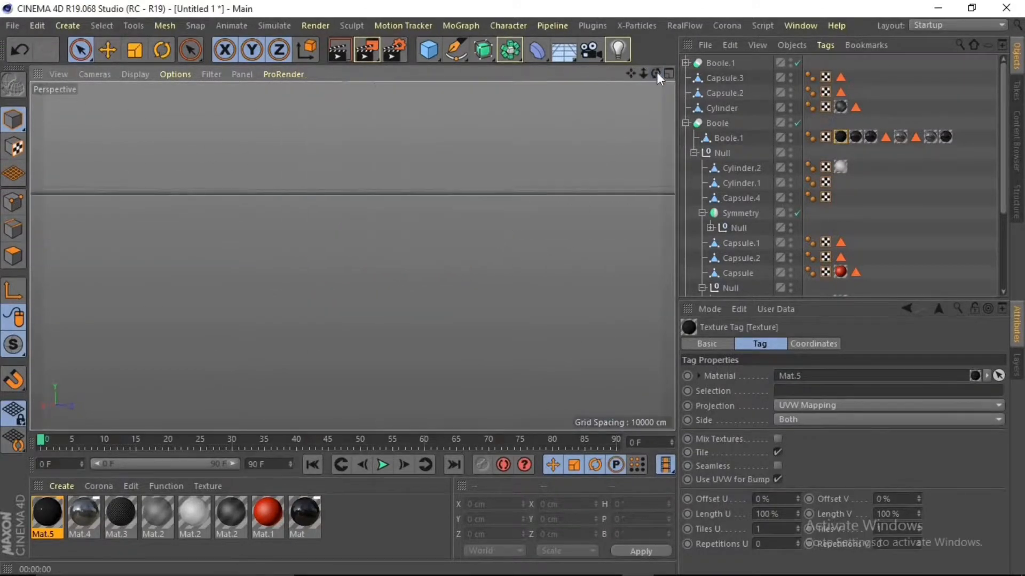
- Undo the Mat.5 tag reordering and delete the three last texture tags on Boole.1: Mat.5, Mat and Mat.4
key(ctrl+z)
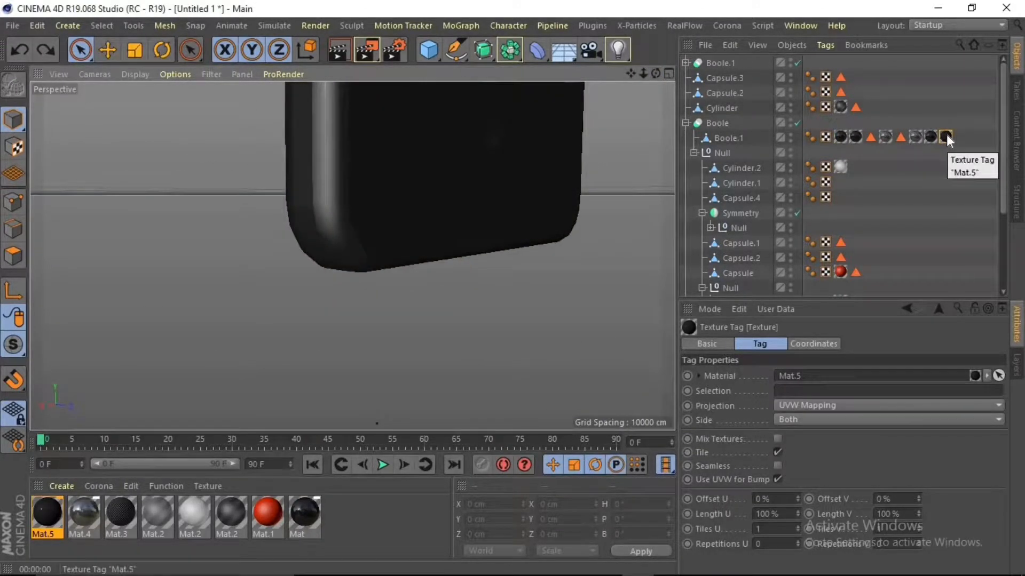
key(Delete)
click(930, 137)
key(Delete)
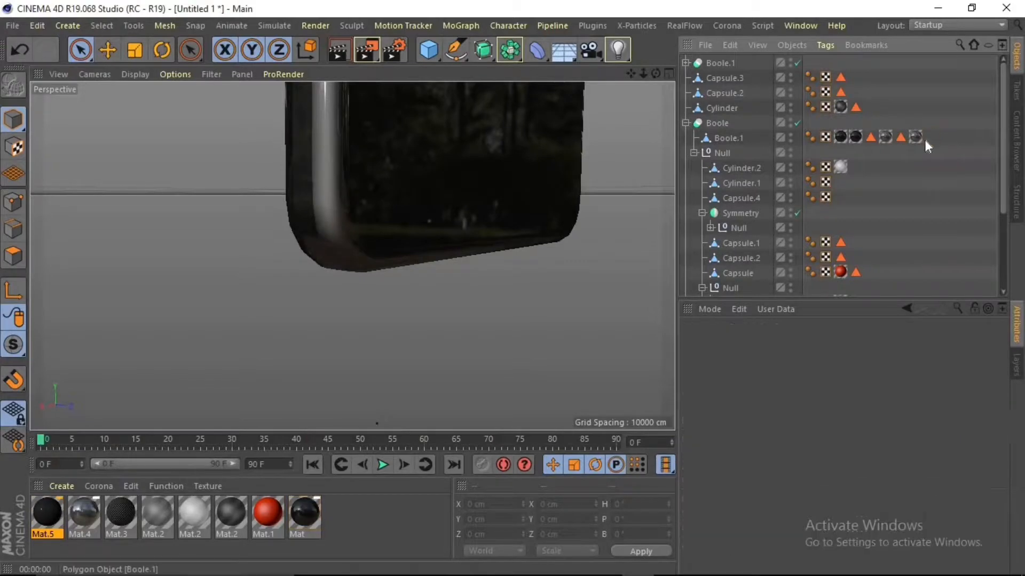
click(914, 139)
key(Delete)
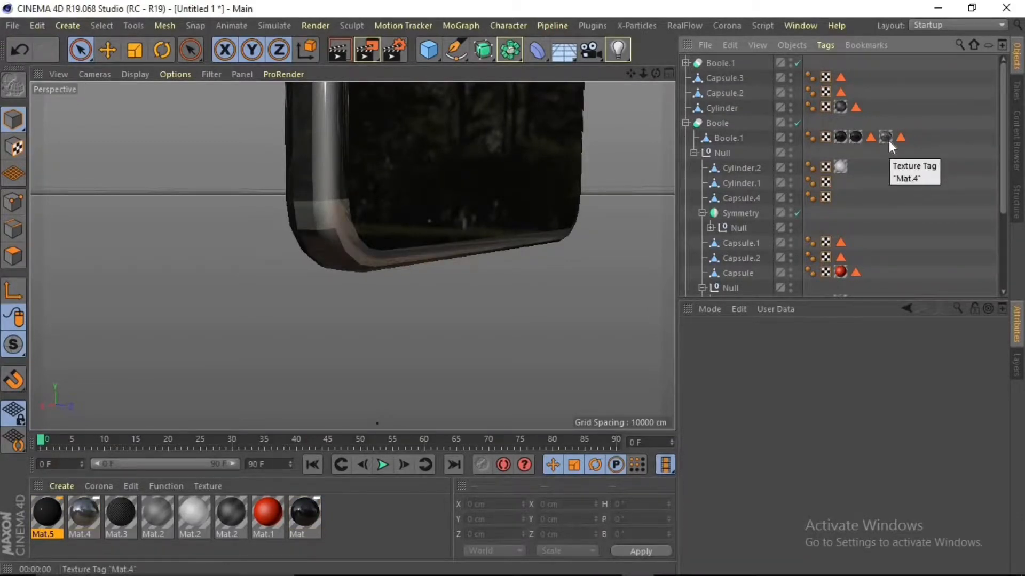
- Move Boole.1's Mat.4 texture tag behind the selection tags and apply the material Mat to the frame polygons of Polygon Selection.2
click(888, 140)
drag(888, 139, 905, 138)
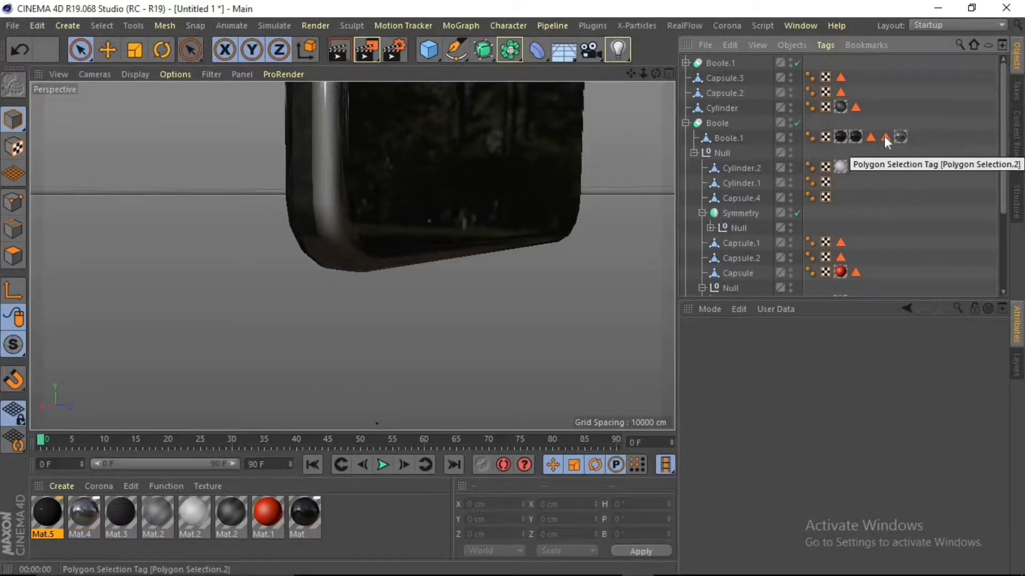
click(885, 137)
click(304, 513)
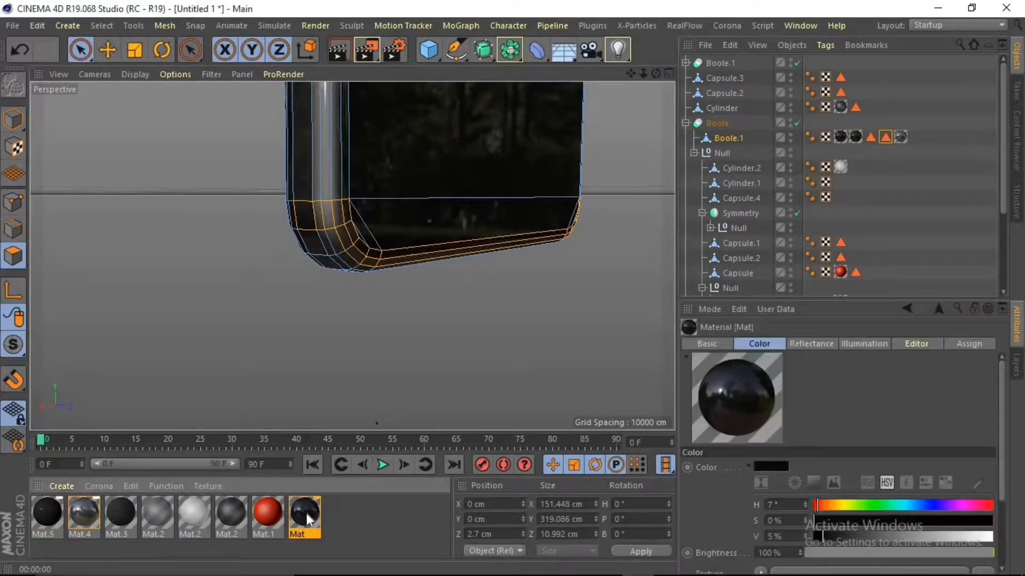
drag(315, 210, 316, 210)
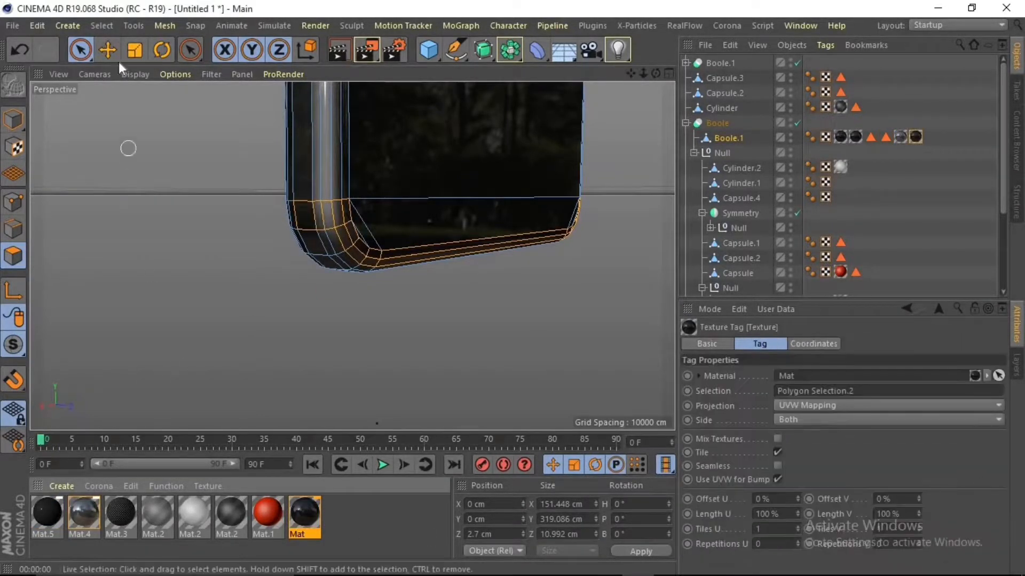
click(109, 51)
click(15, 120)
- Delete the Mat texture tag restricted to Polygon Selection.1 from Boole.1
alt+drag(351, 256, 350, 254)
click(855, 137)
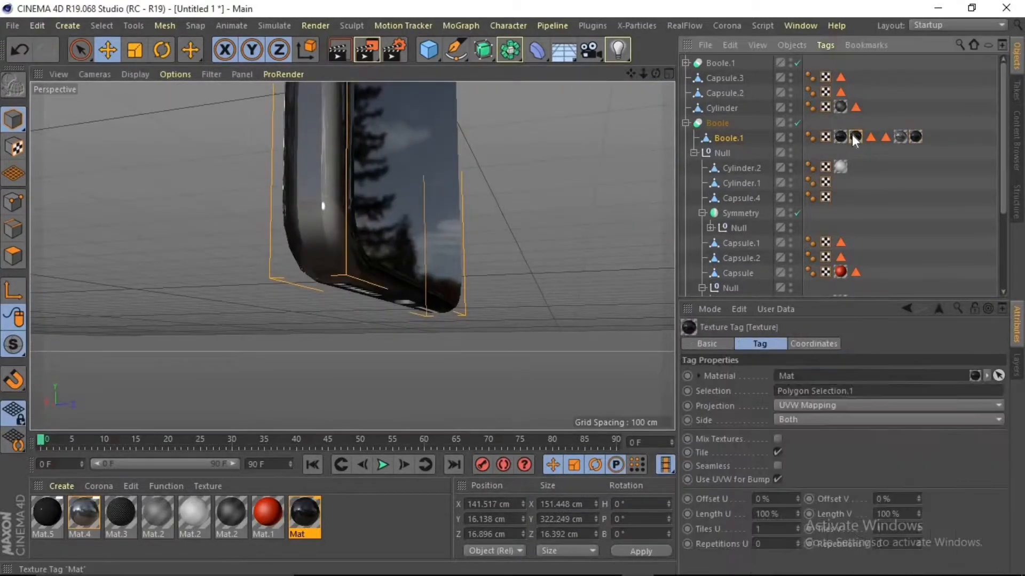
key(Delete)
- Examine the sensor holes around the earpiece mesh and look for the objects in the Boole that form them
alt+drag(481, 258, 631, 320)
scroll(344, 148, up, 6)
scroll(344, 149, up, 3)
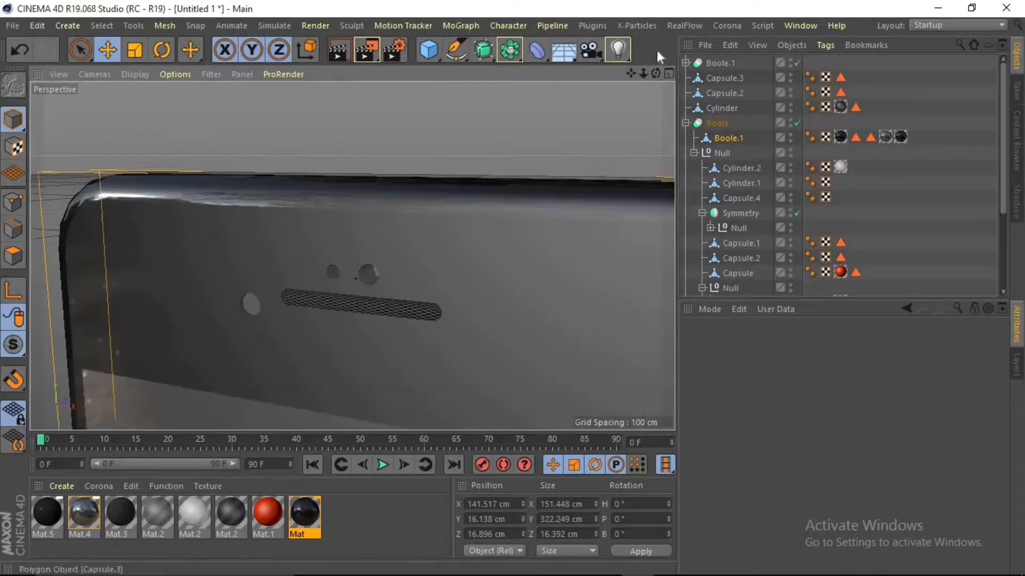
drag(656, 73, 694, 102)
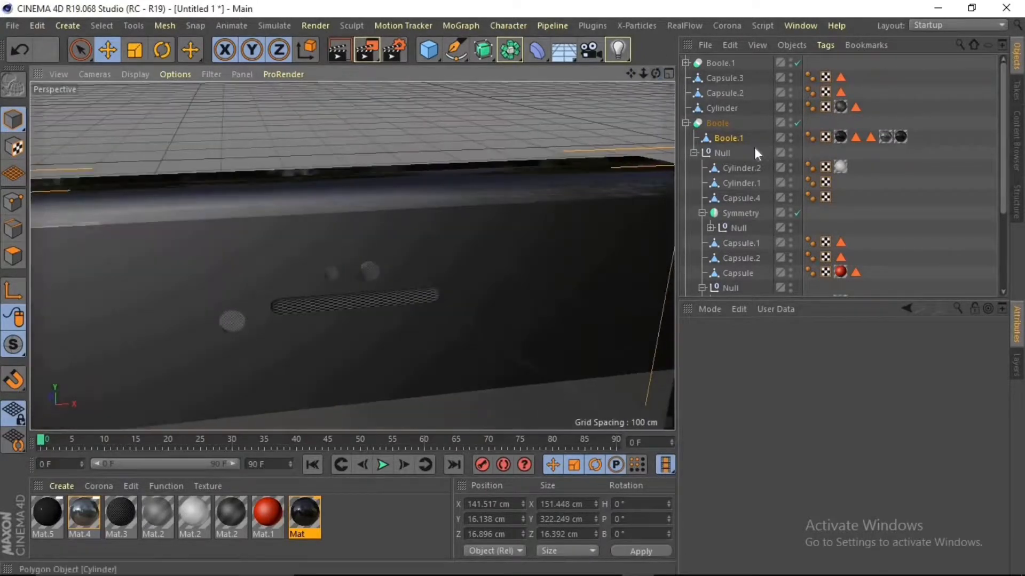
click(748, 167)
click(742, 183)
drag(655, 73, 672, 104)
click(732, 242)
click(360, 271)
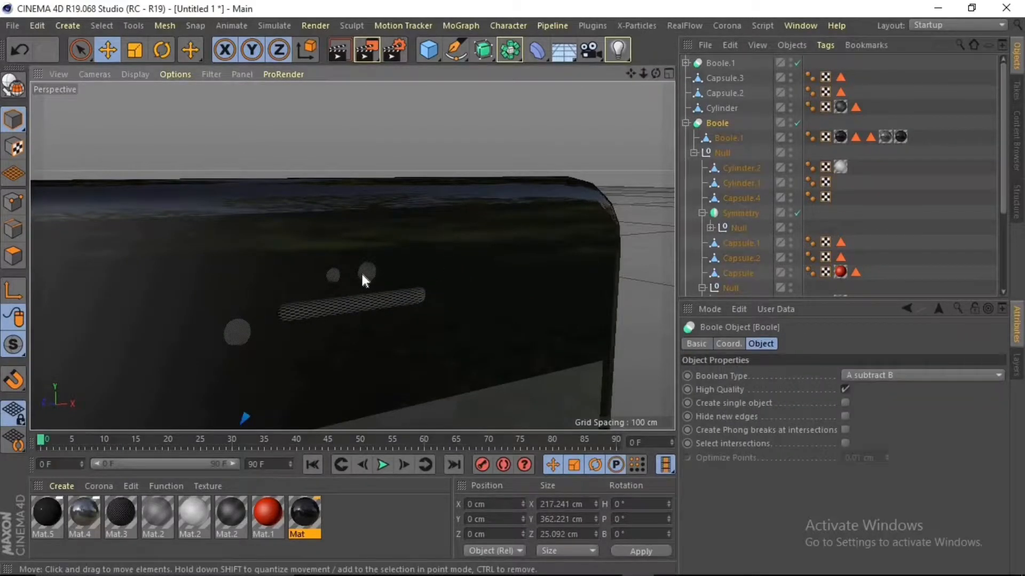
click(361, 271)
click(369, 271)
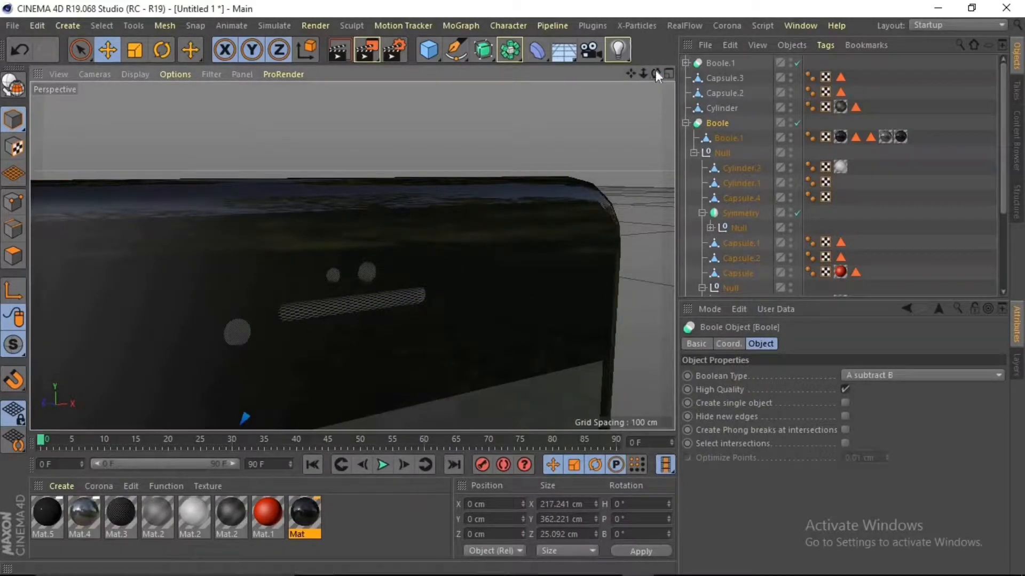
- Select Cylinder.2 and Cylinder.1 in the Boole's nested Null and move these two small sensor cylinders deeper along Z
scroll(755, 157, down, 4)
click(741, 184)
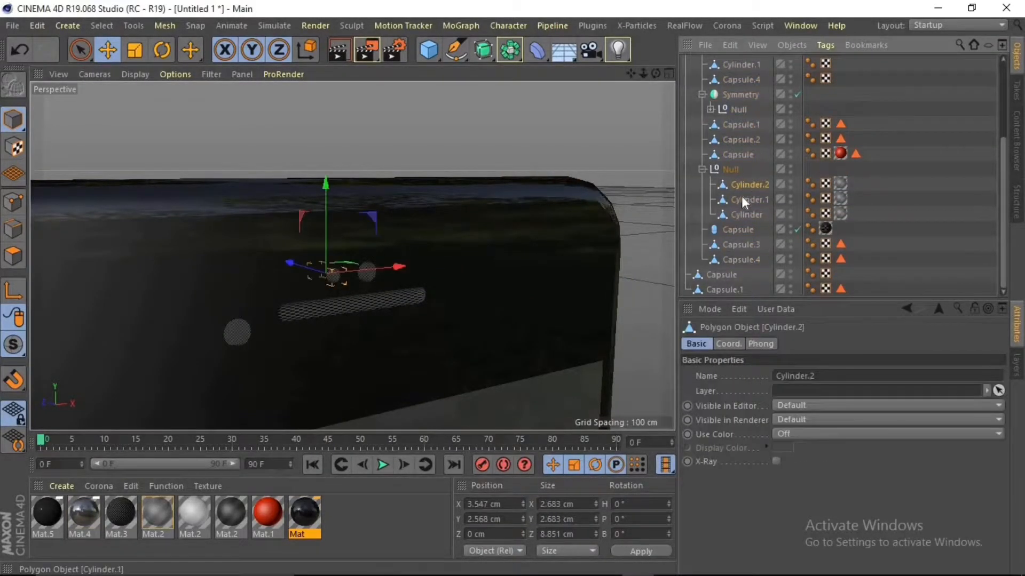
ctrl+click(741, 198)
scroll(320, 242, up, 5)
drag(332, 293, 366, 313)
scroll(373, 303, down, 5)
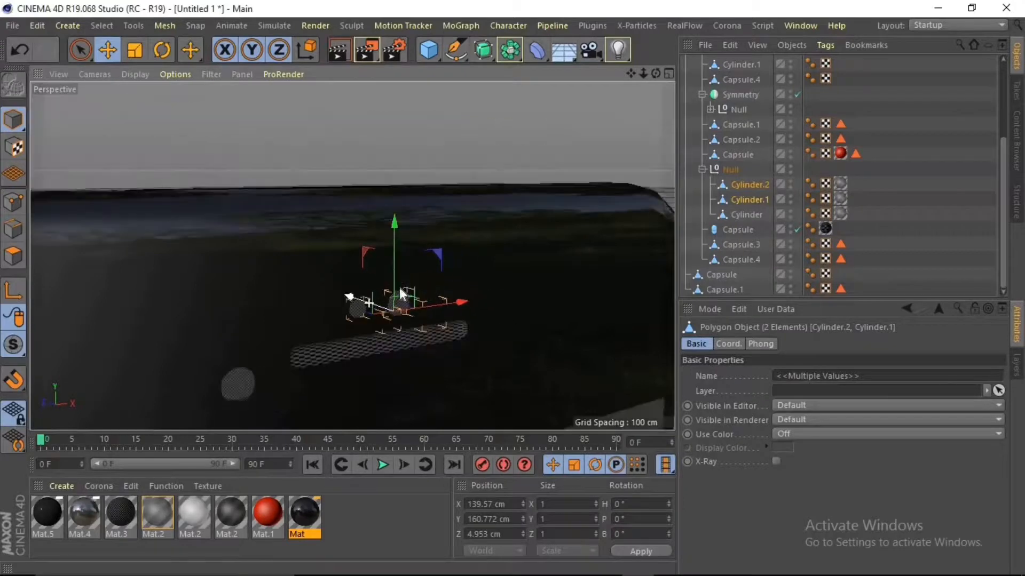
- Delete the remaining Mat texture tag that covers the whole of Boole.1, ahead of its selection tags
drag(655, 73, 502, 75)
alt+drag(351, 255, 351, 229)
scroll(351, 255, down, 4)
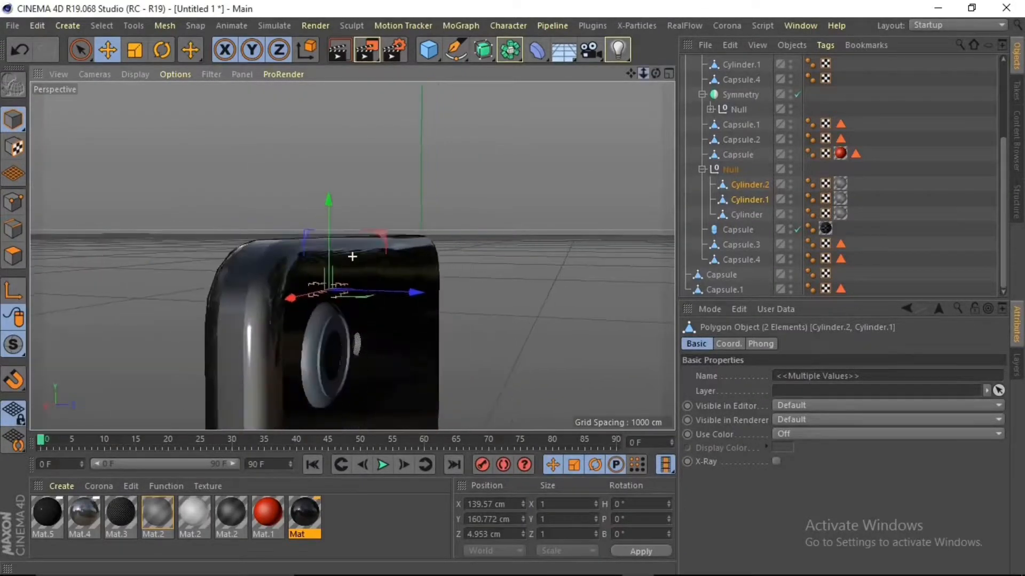
click(389, 525)
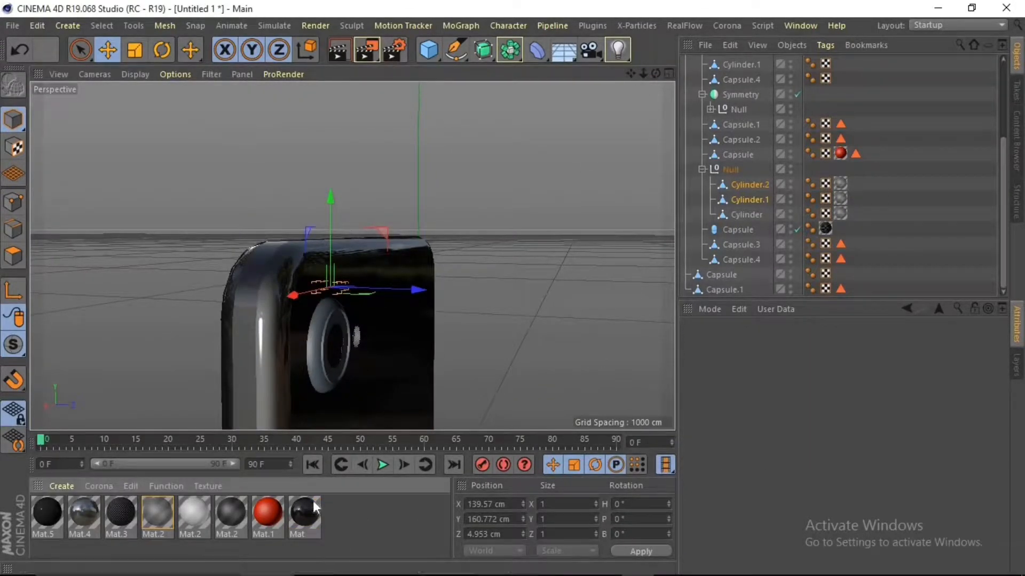
scroll(733, 142, up, 3)
click(843, 136)
key(Delete)
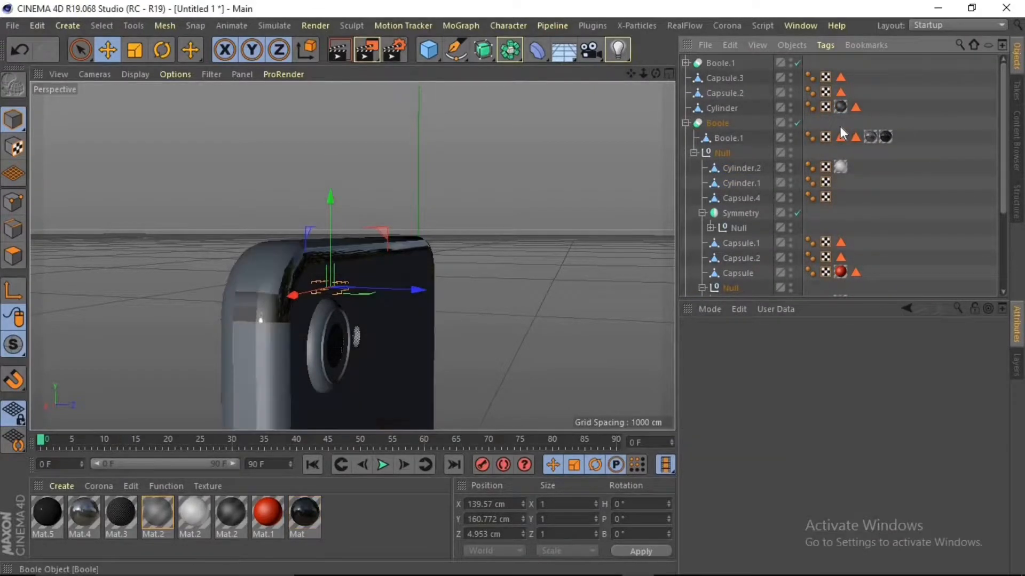
- Set the material Mat's Layer 1 reflection brightness to 34% and its Color V to 29%
drag(655, 73, 299, 256)
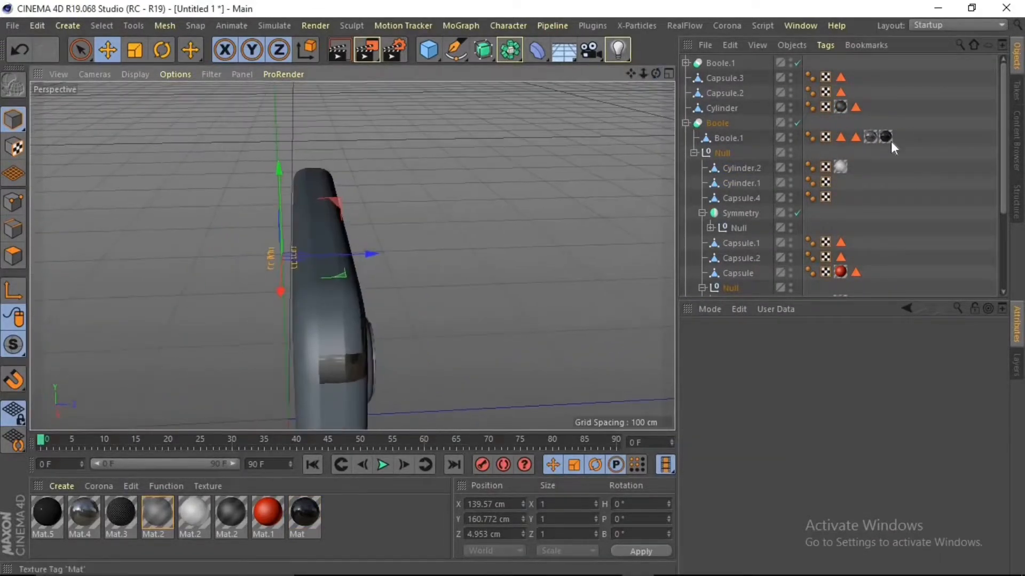
click(887, 137)
double_click(304, 514)
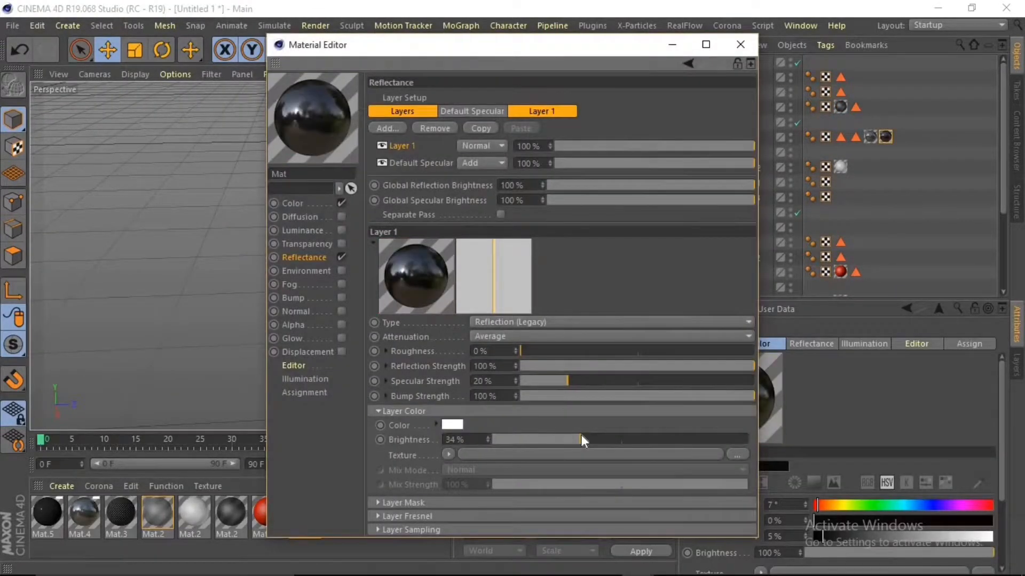
click(293, 203)
click(550, 166)
drag(555, 165, 574, 162)
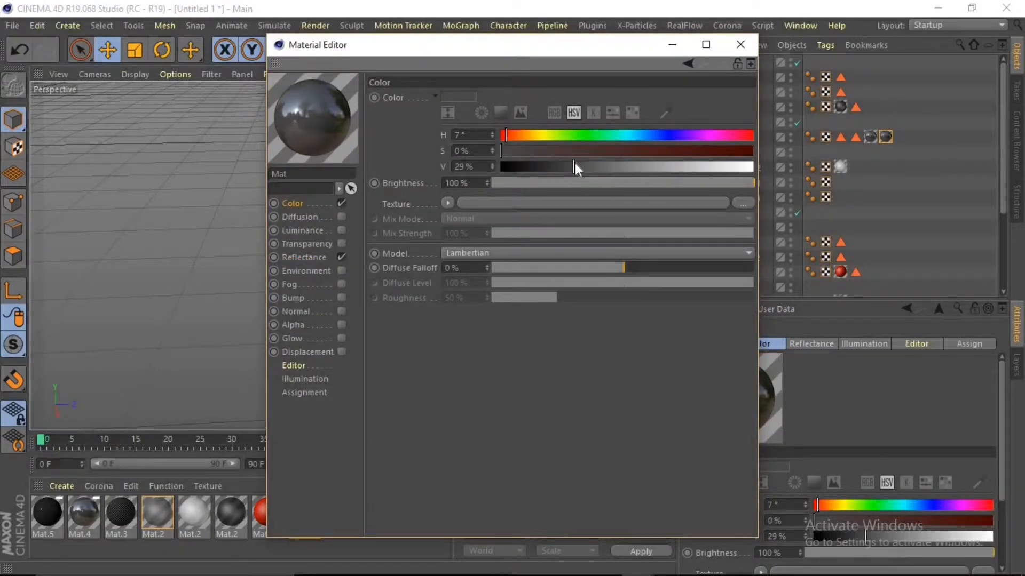
- Apply Mat.5 to Boole.1, place its texture tag ahead of the Mat selection tags, and render the view
click(740, 45)
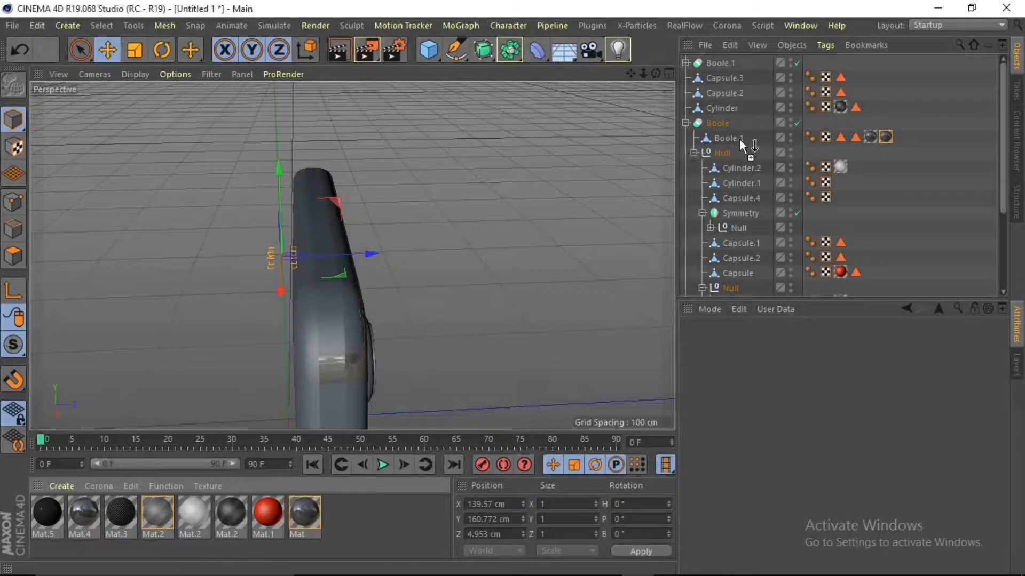
drag(739, 140, 739, 139)
drag(899, 136, 862, 135)
drag(655, 74, 619, 69)
click(340, 48)
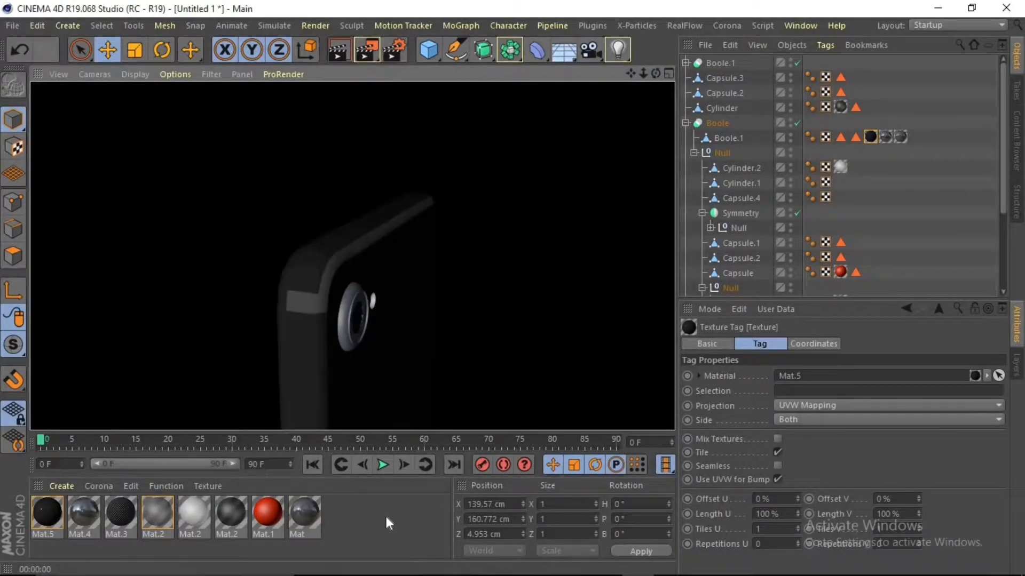
- Set the material Mat's Color V to 13% and render the phone's back corner
double_click(304, 512)
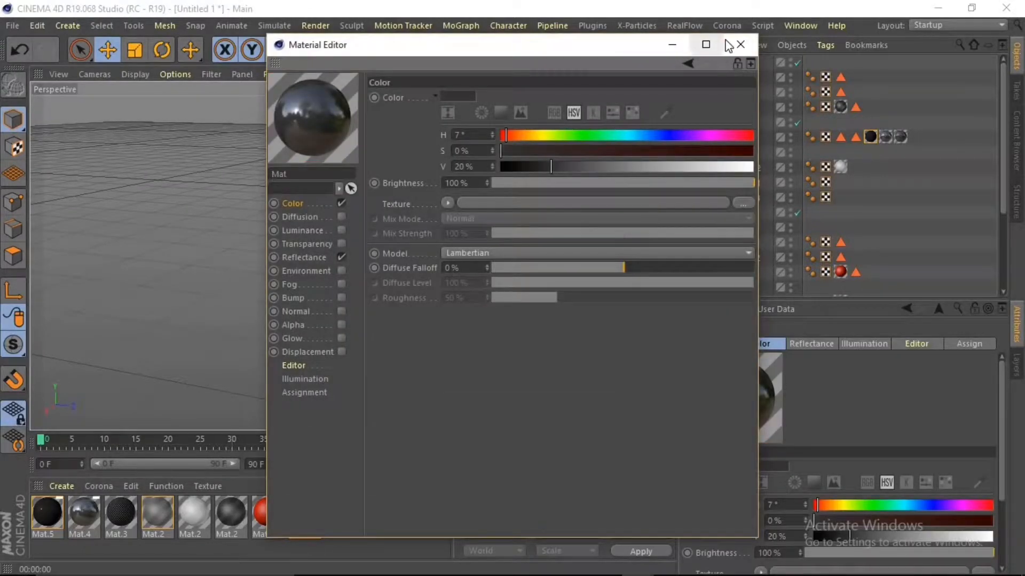
drag(551, 167, 532, 165)
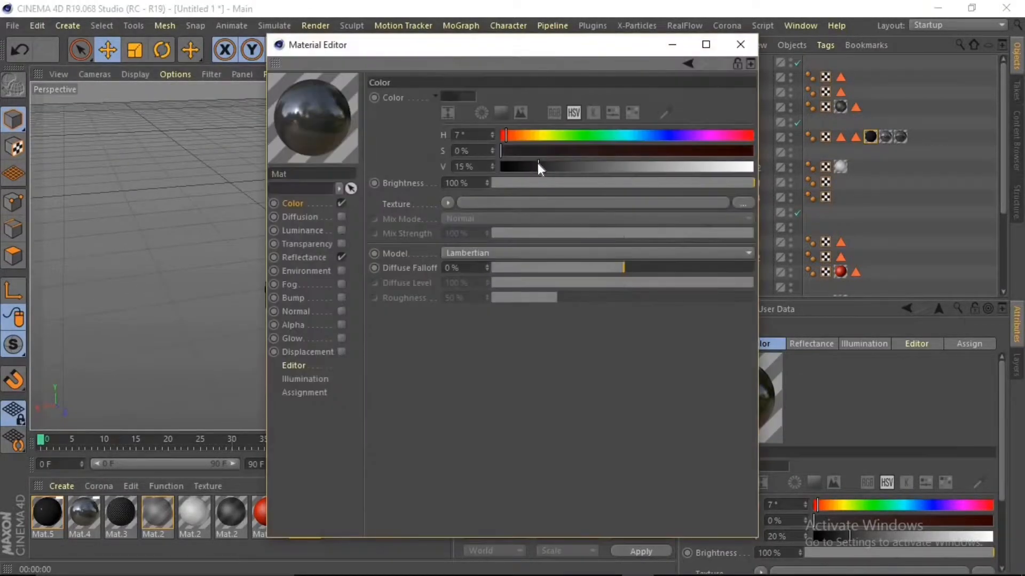
click(740, 44)
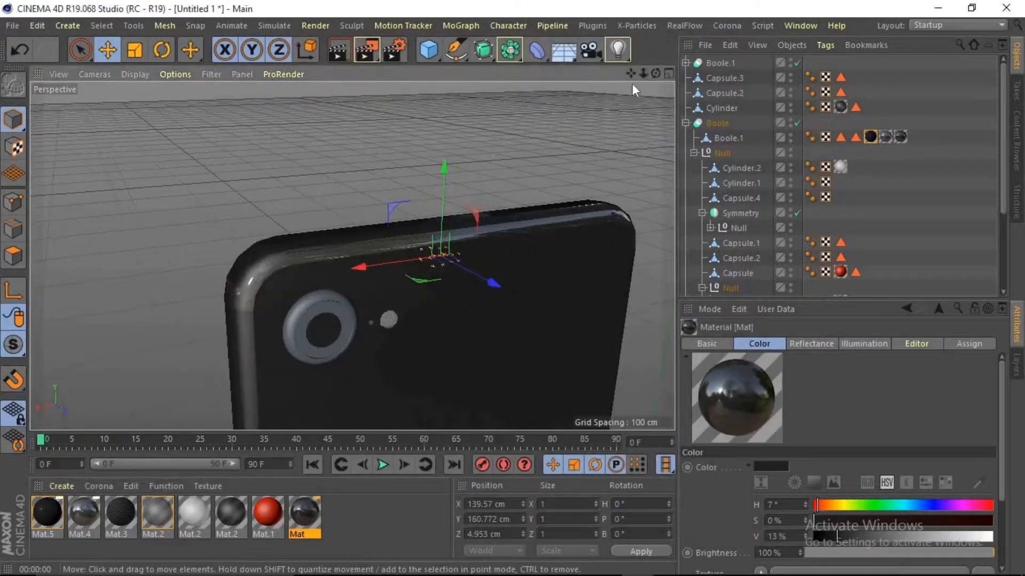
alt+drag(633, 89, 351, 93)
click(336, 57)
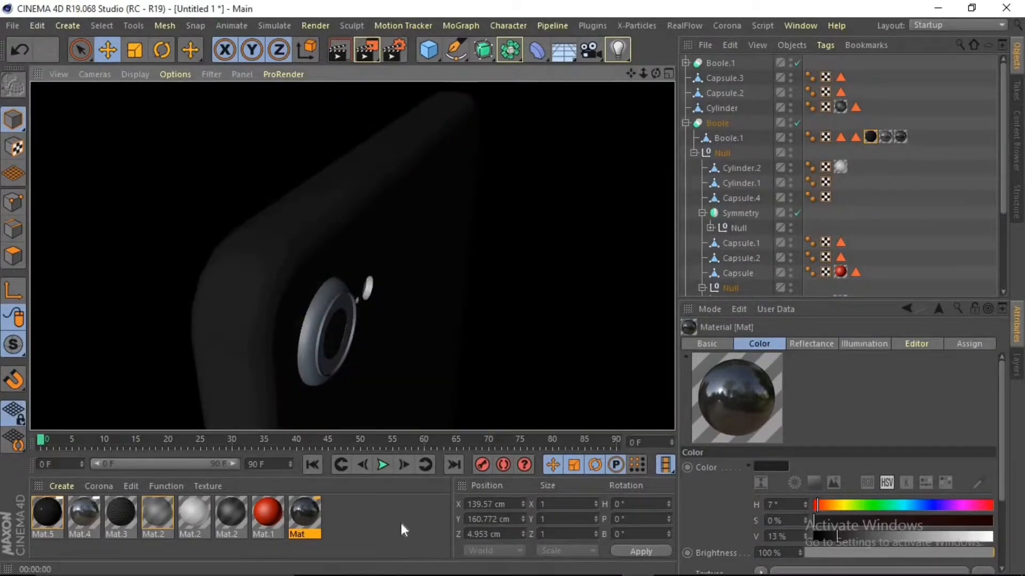
- Apply Mat.5 to the camera's Cylinder and place its texture tag ahead of the existing Mat.2 tag
click(401, 523)
click(536, 145)
scroll(536, 145, down, 5)
drag(655, 75, 528, 80)
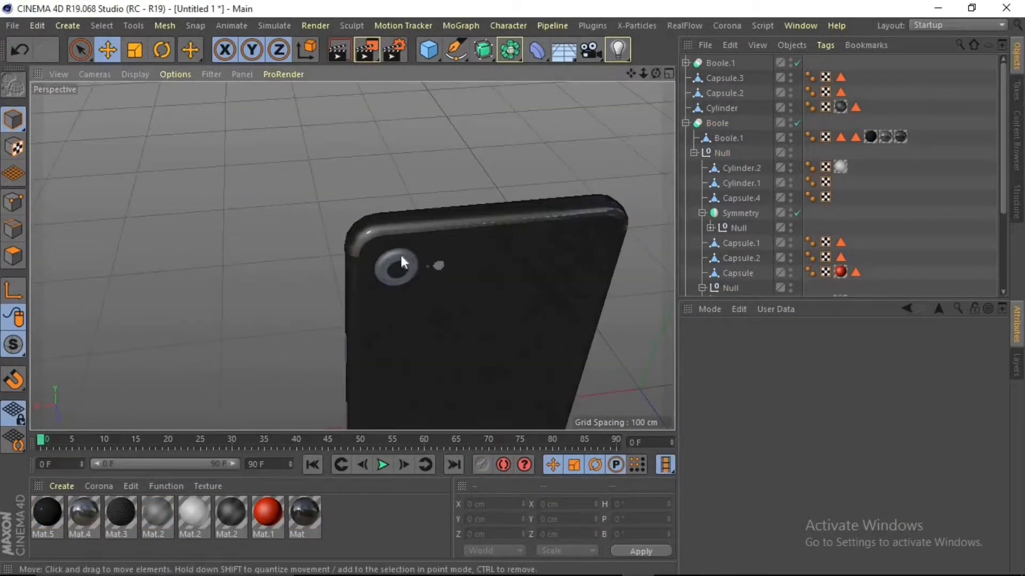
scroll(402, 254, up, 5)
drag(655, 74, 587, 40)
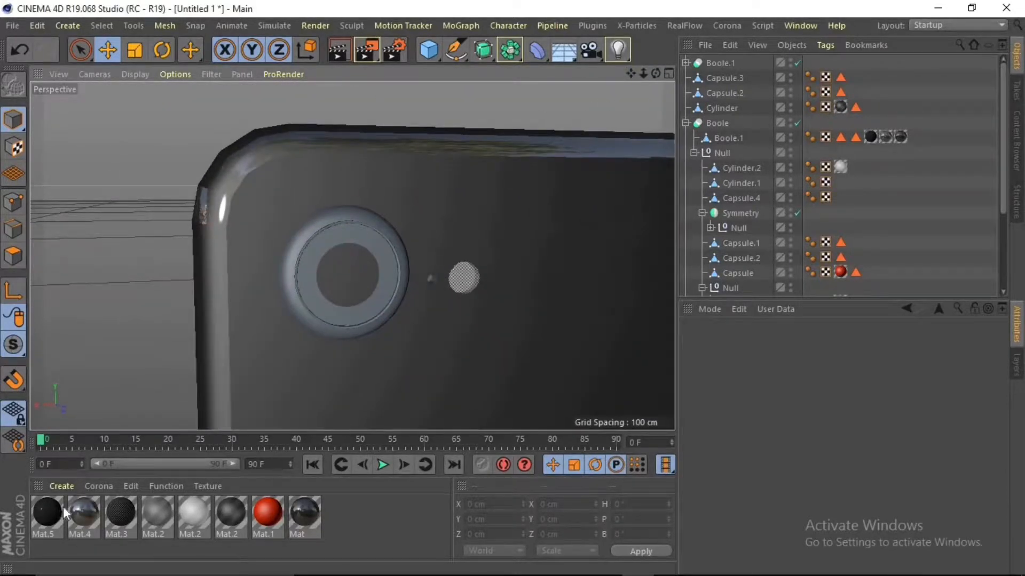
drag(154, 390, 296, 312)
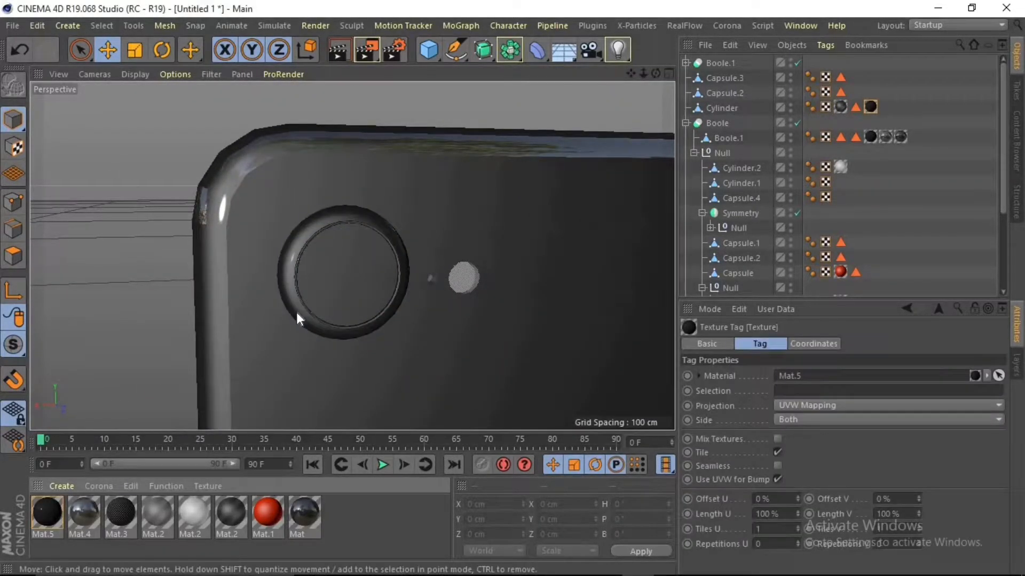
drag(870, 107, 835, 115)
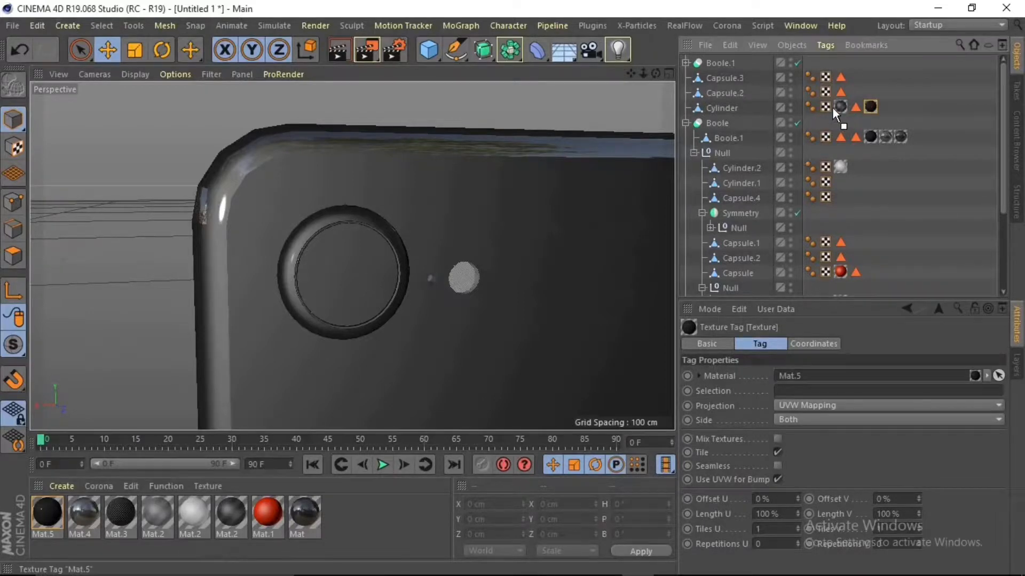
- Loop-select the flat ring of polygons around the camera lens on the Cylinder
click(856, 108)
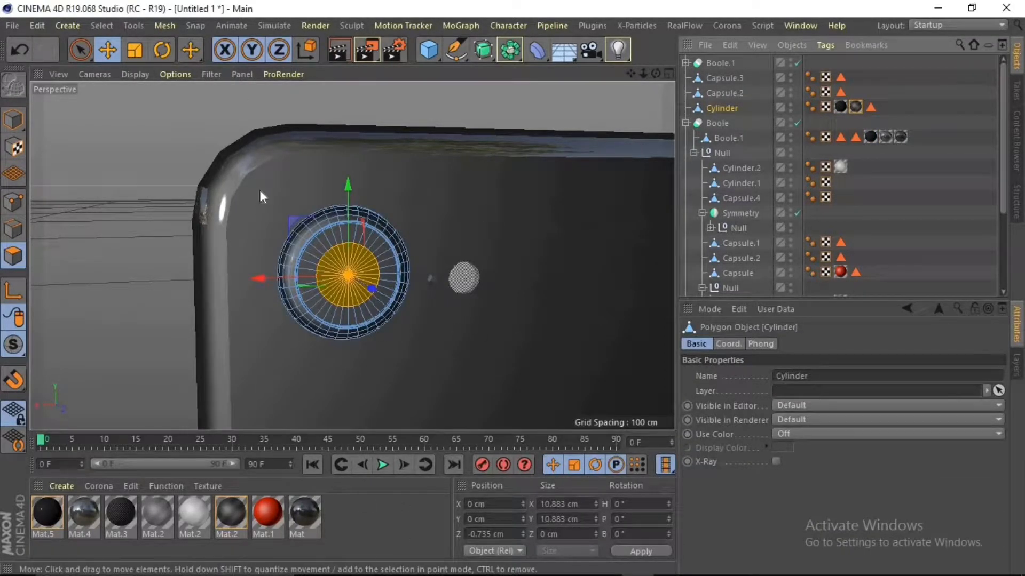
key(u)
key(l)
click(313, 271)
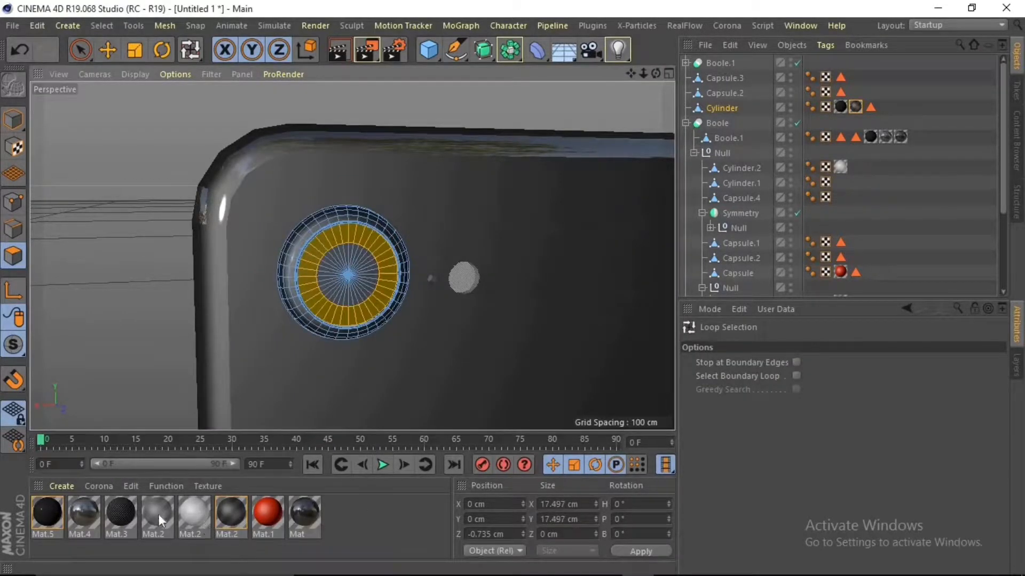
- Set the duplicate of dark Mat.2 to Color V 7% and Transparency brightness 43%
double_click(235, 516)
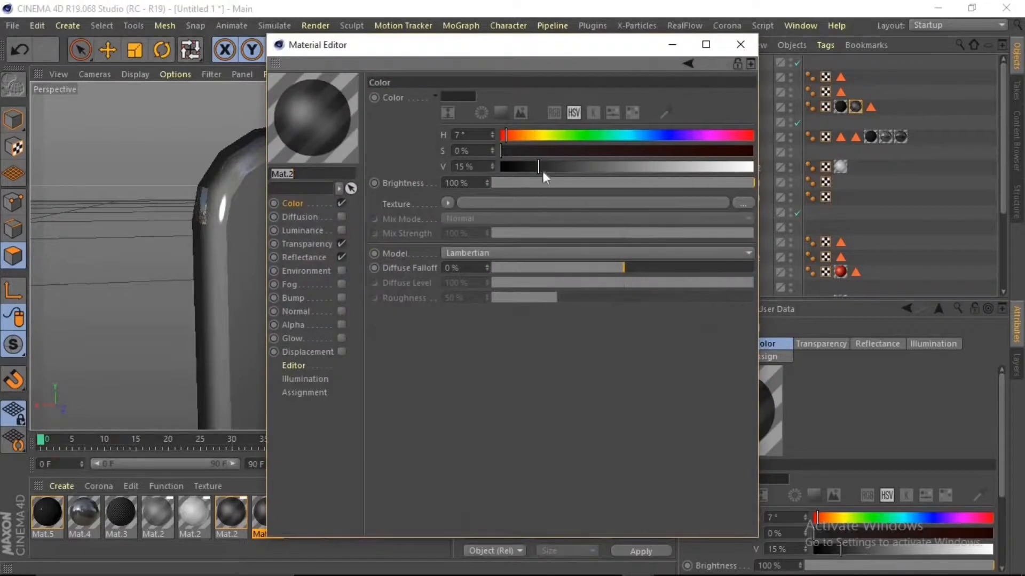
drag(510, 169, 518, 167)
click(307, 244)
click(625, 183)
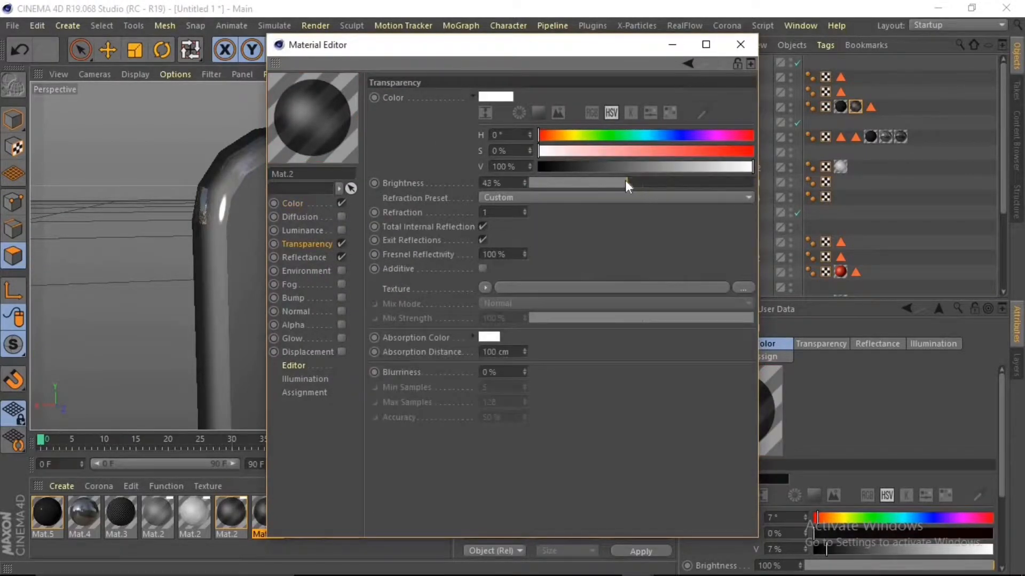
click(740, 44)
- Apply the darkened Mat.2 copy to the selected ring around the lens and return to Model mode
right_click(273, 512)
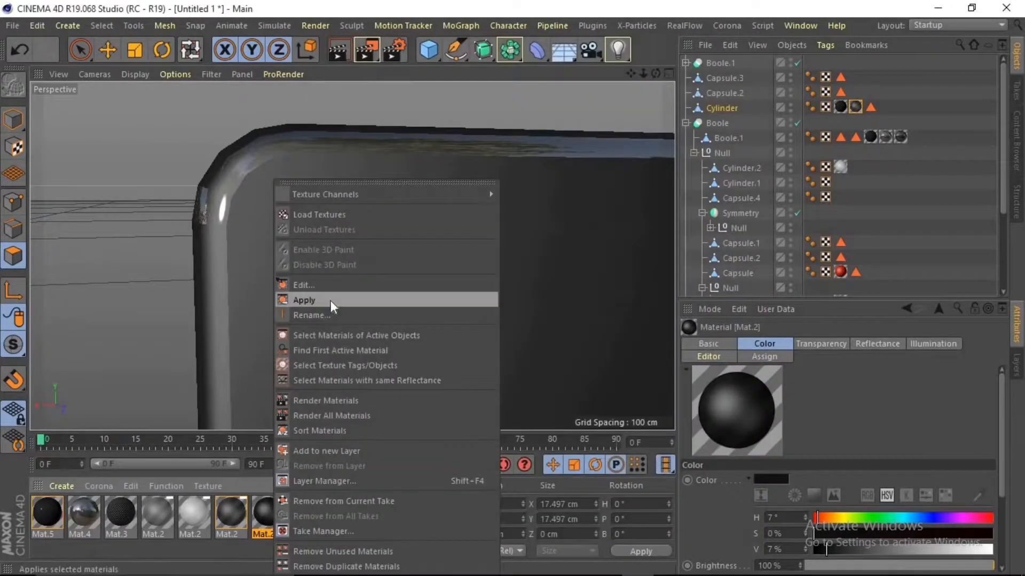
click(323, 297)
click(16, 118)
drag(656, 73, 688, 88)
drag(643, 74, 628, 11)
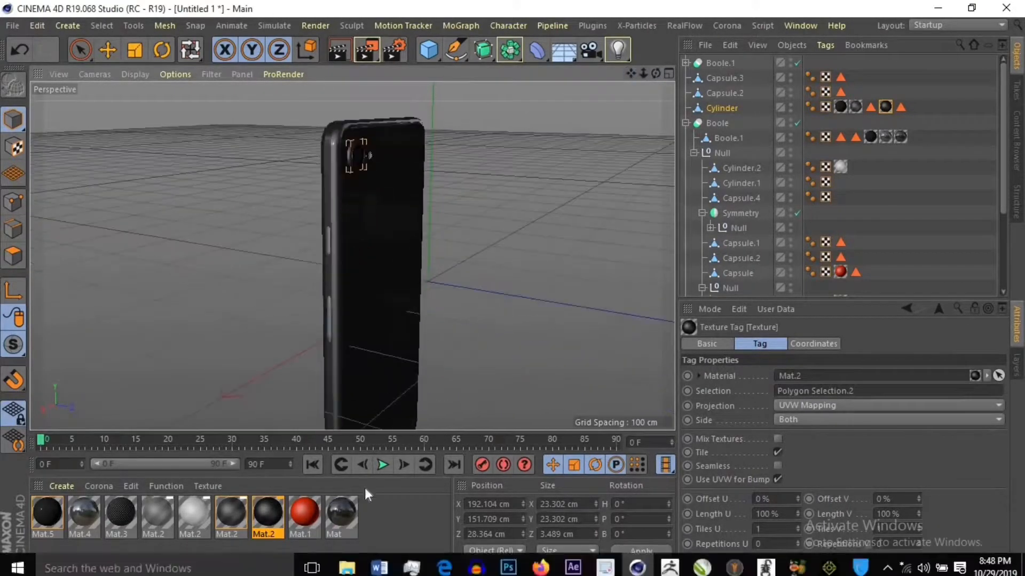
click(373, 505)
- Apply Mat.5 to the side buttons Capsule.3 and Capsule.2 above the Boole in the hierarchy
drag(281, 309, 327, 243)
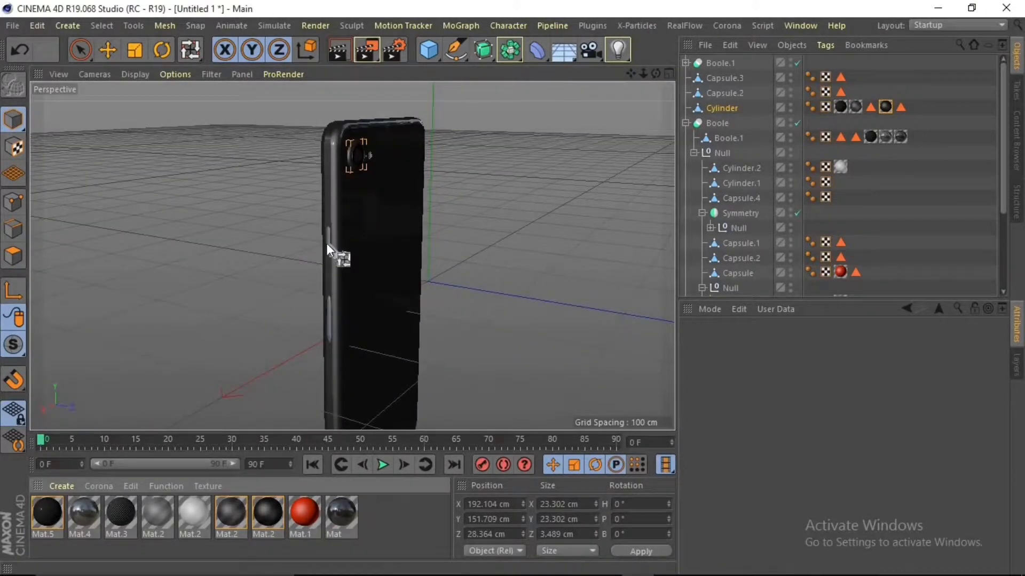
scroll(337, 292, up, 5)
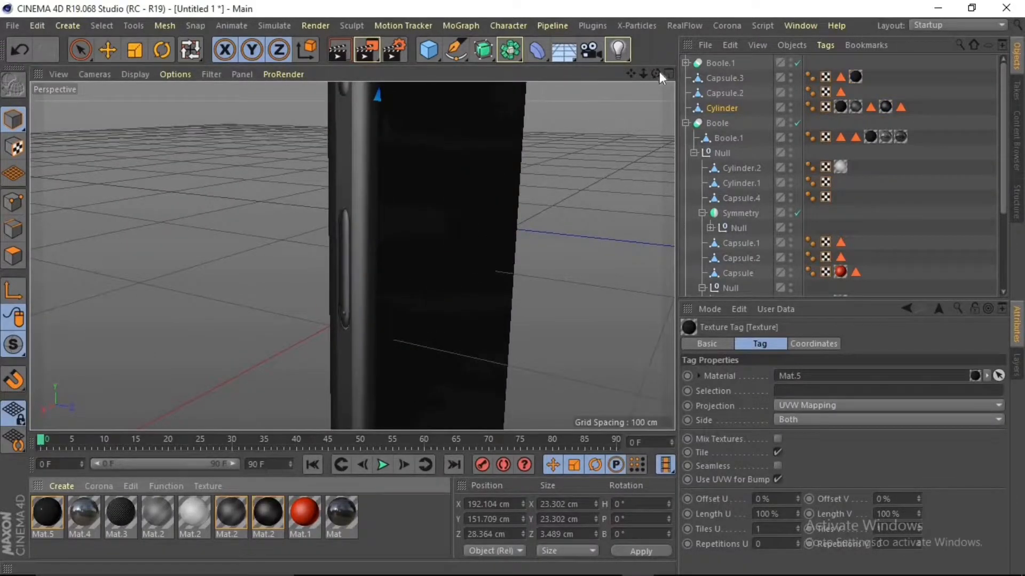
drag(657, 73, 693, 54)
scroll(372, 174, up, 2)
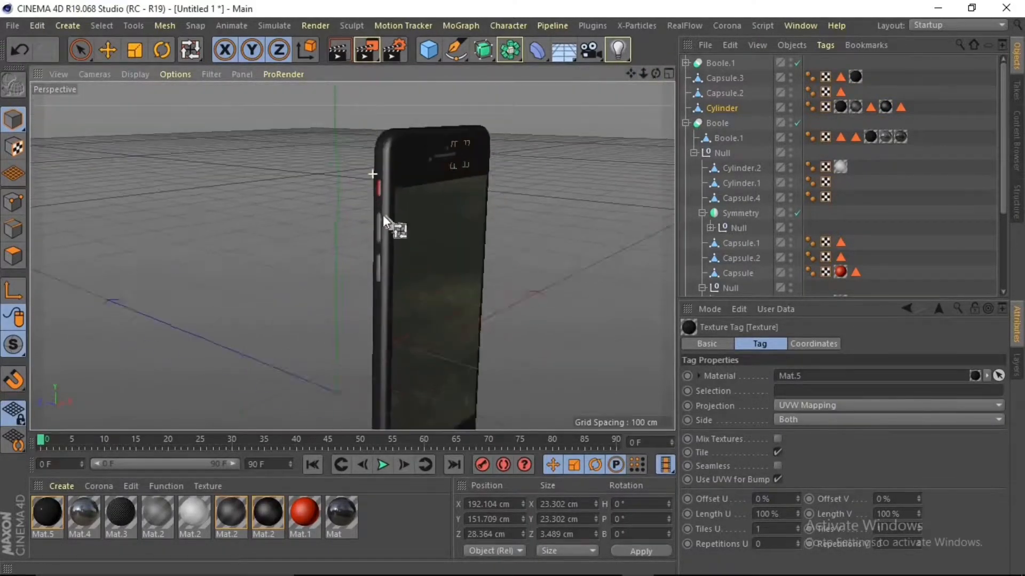
scroll(382, 215, up, 3)
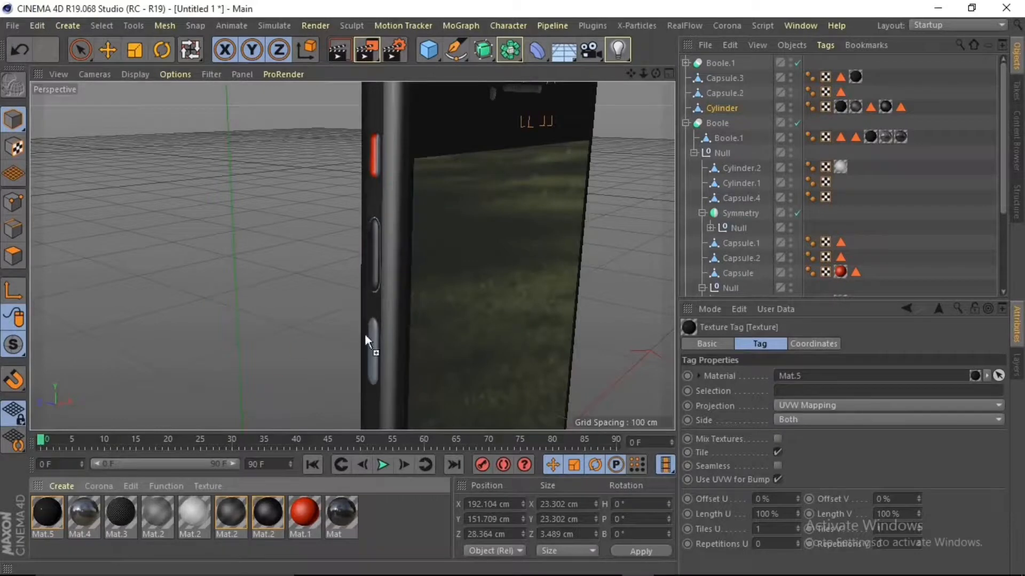
scroll(369, 255, up, 5)
drag(52, 511, 579, 213)
- Apply Mat.5 to the button recess objects Capsule.1 and Capsule.2 inside the Boole's Null
click(739, 167)
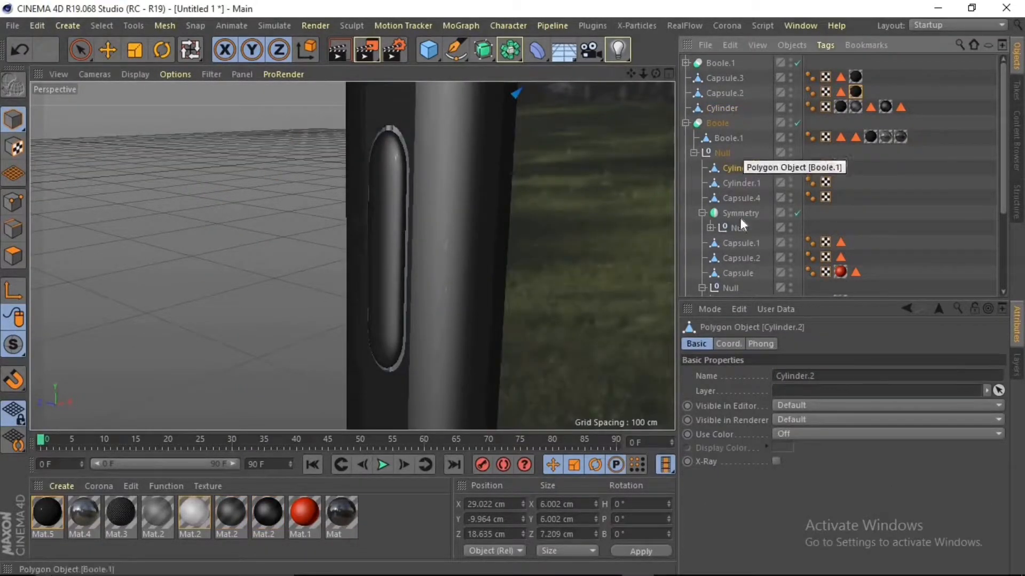
click(743, 243)
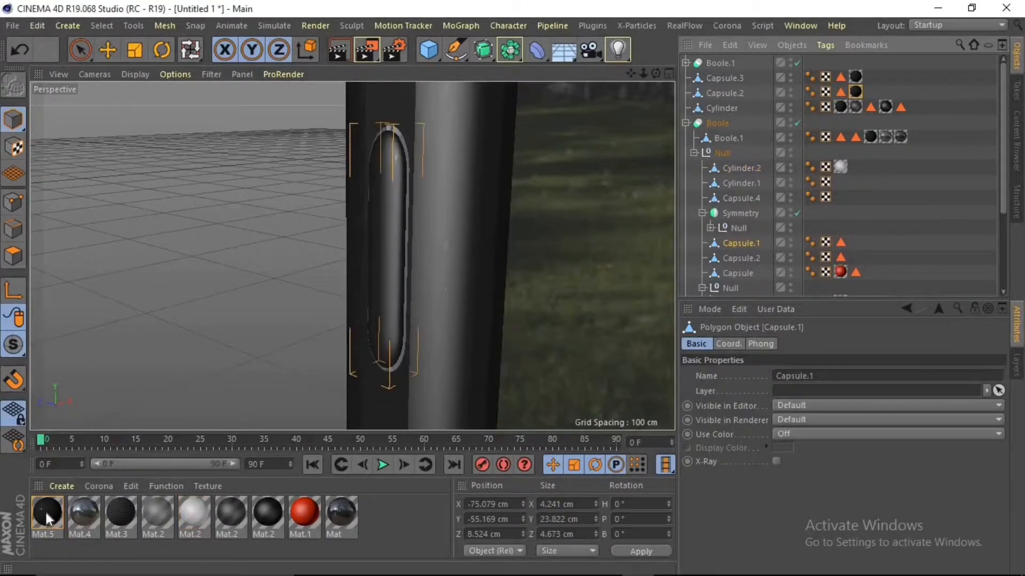
drag(735, 242, 735, 244)
click(747, 258)
drag(49, 513, 734, 258)
- Apply Mat.5 to the Boole's switch recess Capsule ahead of its red Mat.1 tag, and to the separate switch Capsule
drag(655, 73, 694, 91)
drag(47, 514, 884, 272)
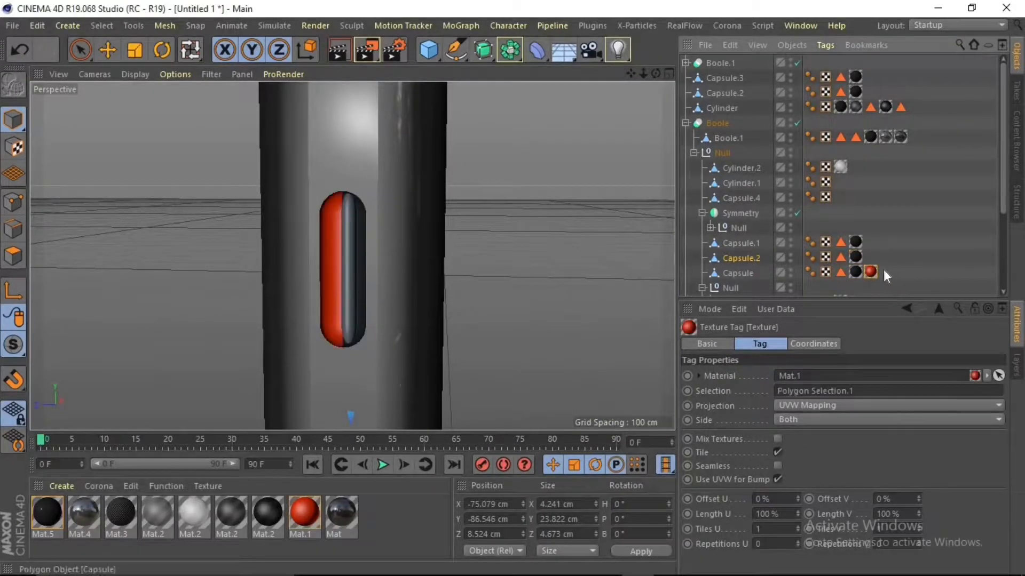
drag(36, 499, 274, 382)
drag(355, 264, 349, 248)
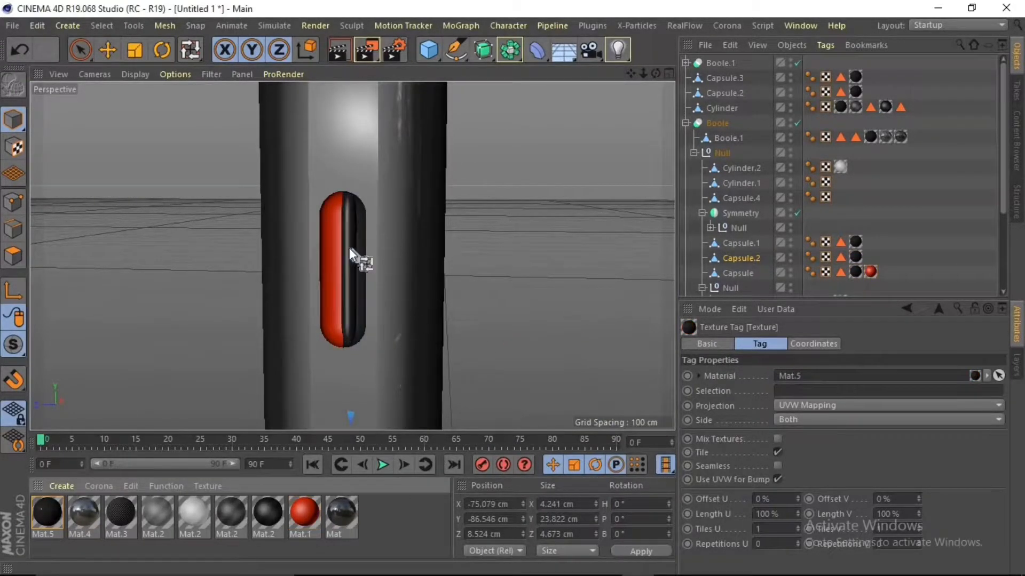
drag(654, 73, 629, 76)
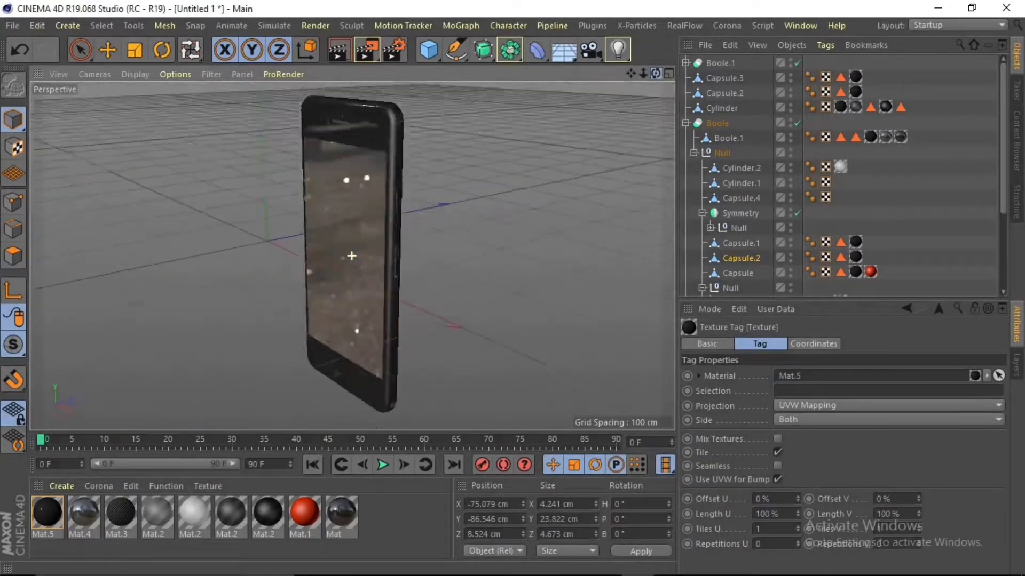
- Group all the phone's objects, from the first Boole.1 through the last Capsule.1, into one Null
click(107, 50)
click(725, 64)
scroll(739, 106, down, 3)
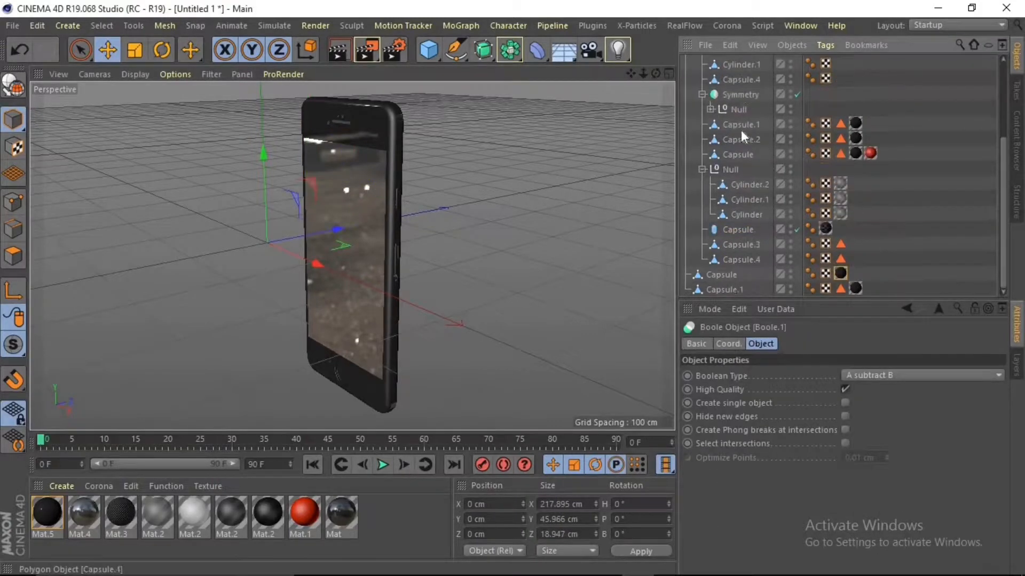
shift+click(728, 292)
key(alt+g)
drag(656, 75, 507, 102)
click(685, 62)
- Select the large flat back polygon of the phone body Boole.1 in Polygons mode
scroll(386, 183, up, 3)
scroll(385, 182, up, 2)
click(404, 164)
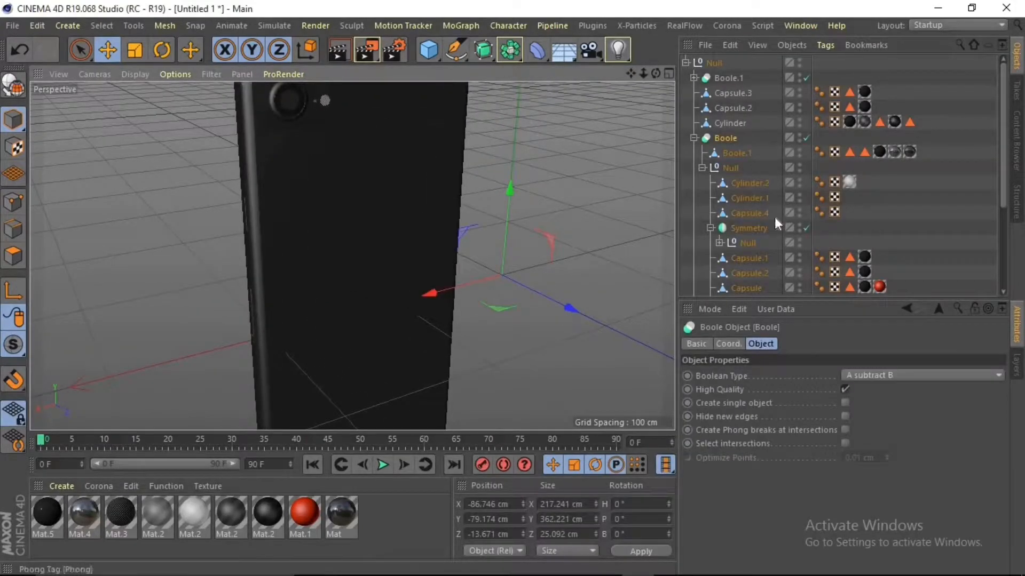
click(736, 153)
click(16, 254)
alt+drag(171, 100, 184, 85)
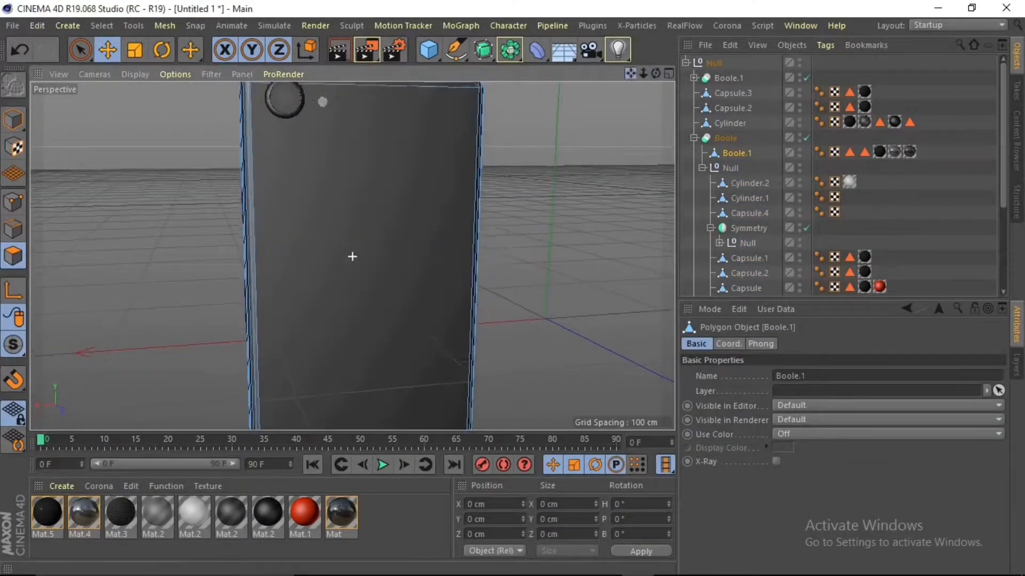
alt+middle_drag(171, 100, 151, 208)
scroll(320, 176, up, 1)
click(424, 297)
scroll(424, 296, down, 3)
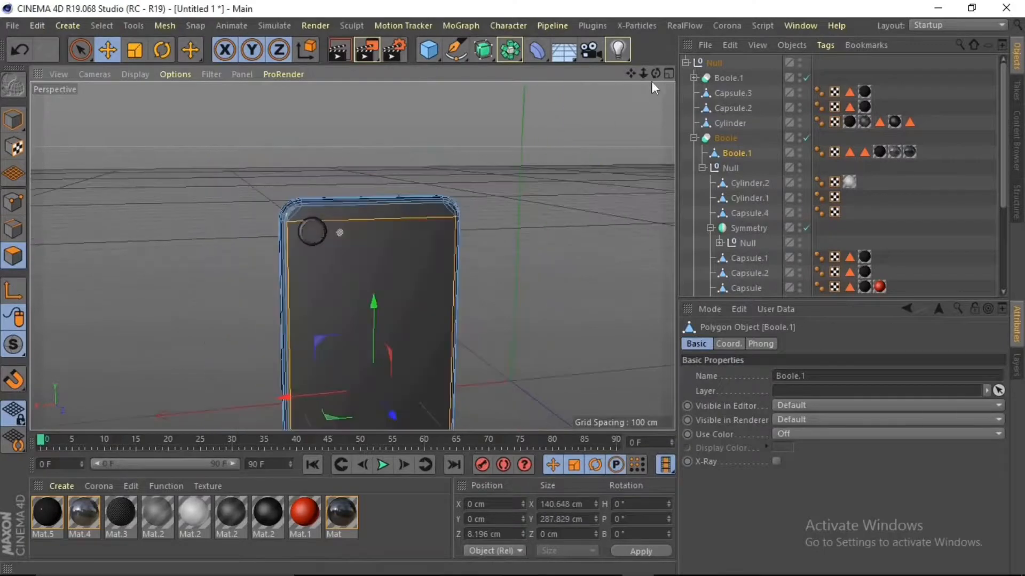
- Inset the selected back polygon into a small central rectangle about 27 by 54 cm
drag(631, 74, 603, 5)
click(135, 50)
drag(494, 247, 392, 376)
drag(516, 165, 507, 170)
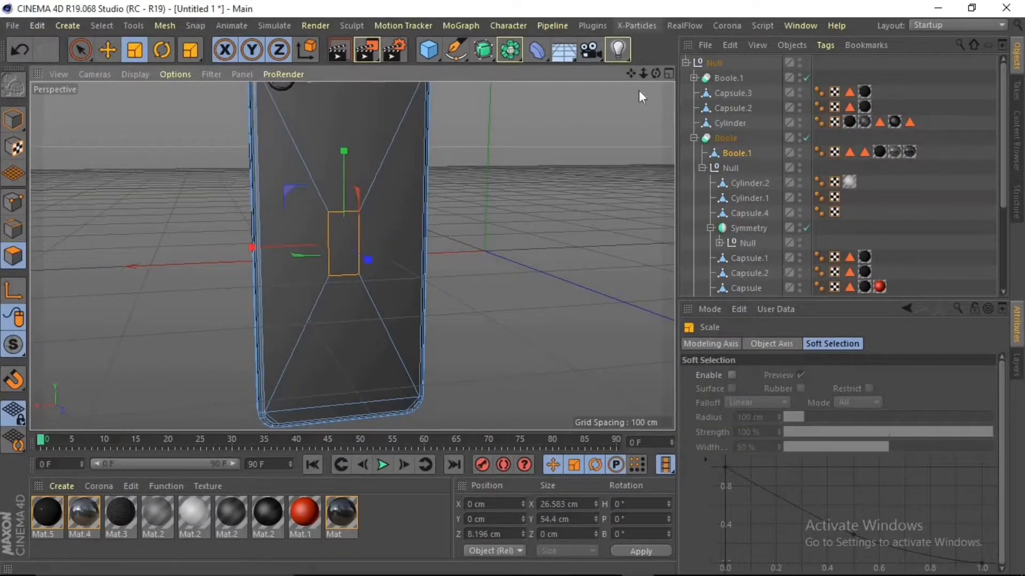
- Move the inset polygon up to about Y 62 cm in the Front view and scale it to about 40 by 42 cm
click(107, 50)
key(F4)
drag(477, 223, 521, 213)
drag(203, 181, 166, 250)
- Create a new material and enable its Alpha channel
double_click(401, 514)
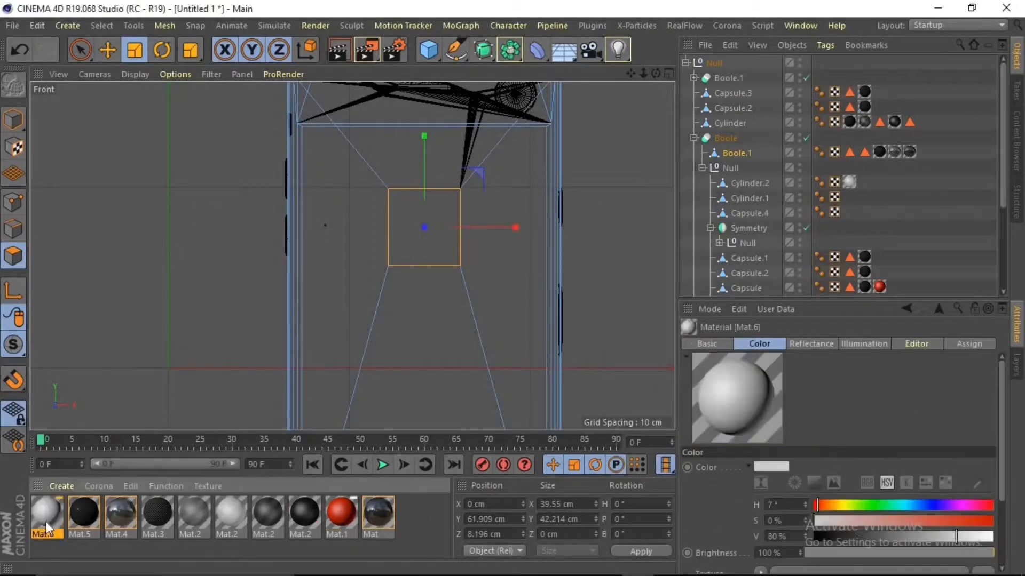
double_click(47, 520)
click(341, 325)
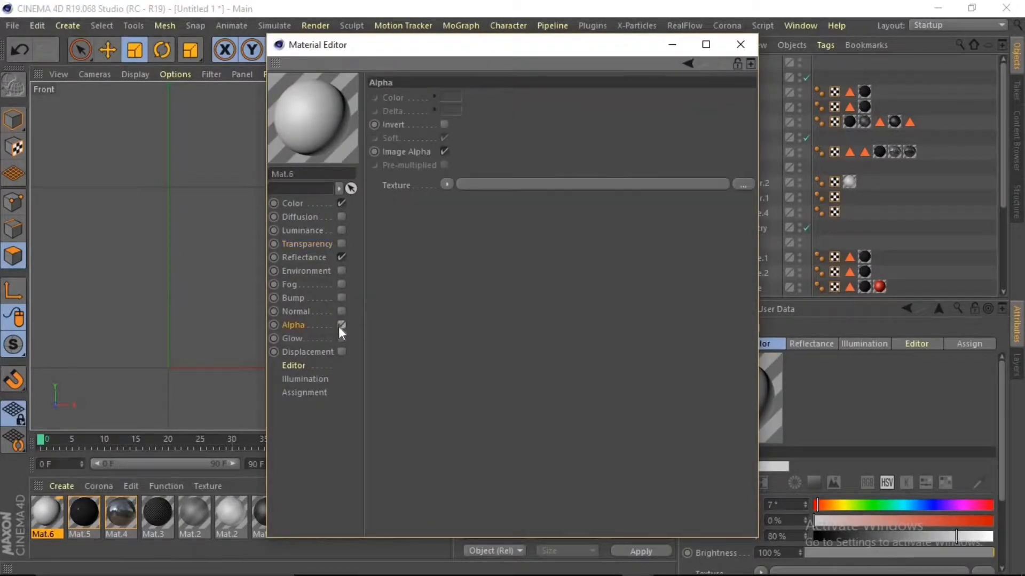
- Load apple.png from the downloaded pics folder as the Alpha channel's texture and check its image in the shader view
click(744, 182)
click(430, 97)
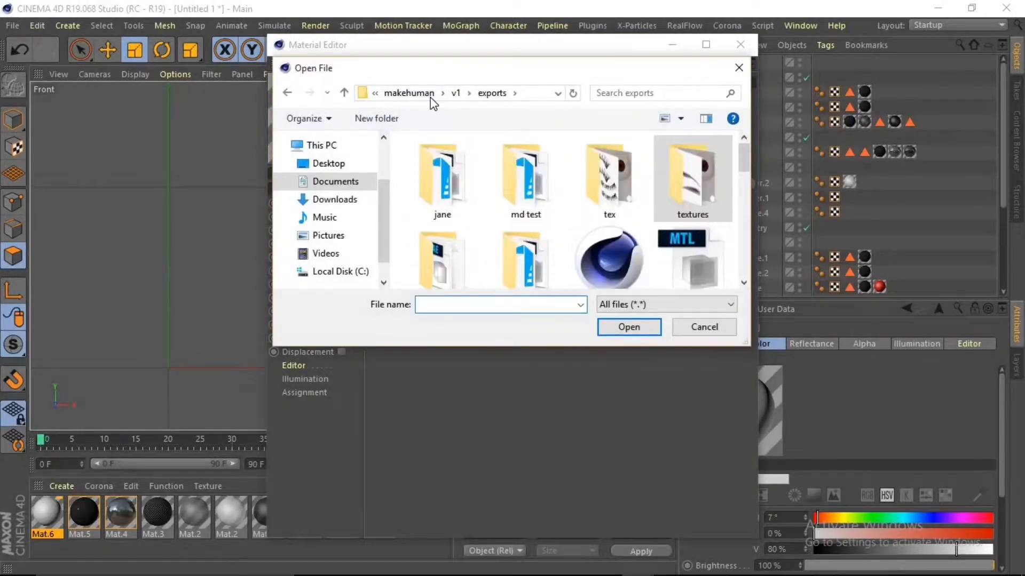
scroll(320, 200, down, 4)
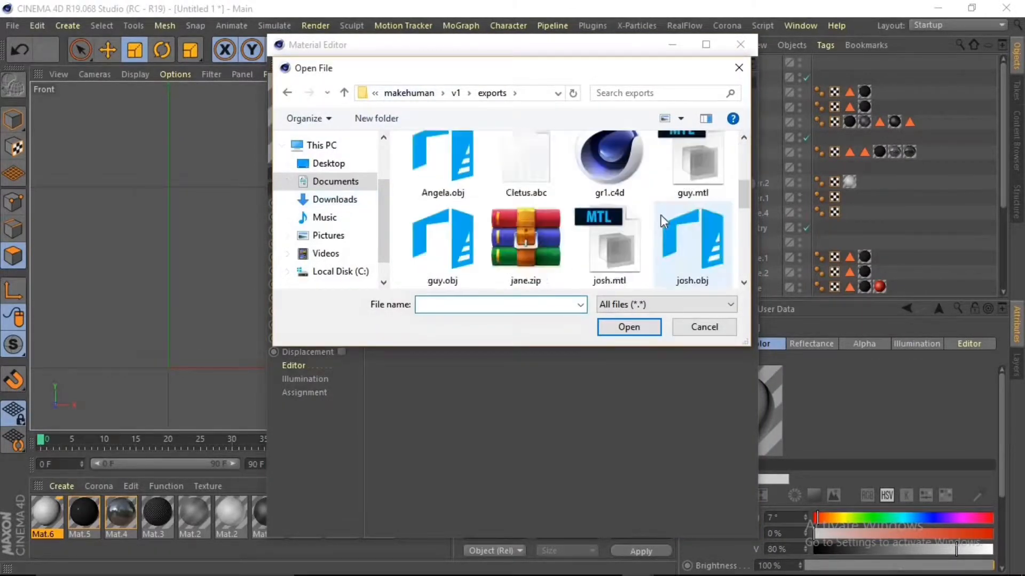
click(335, 181)
click(328, 236)
scroll(555, 211, down, 10)
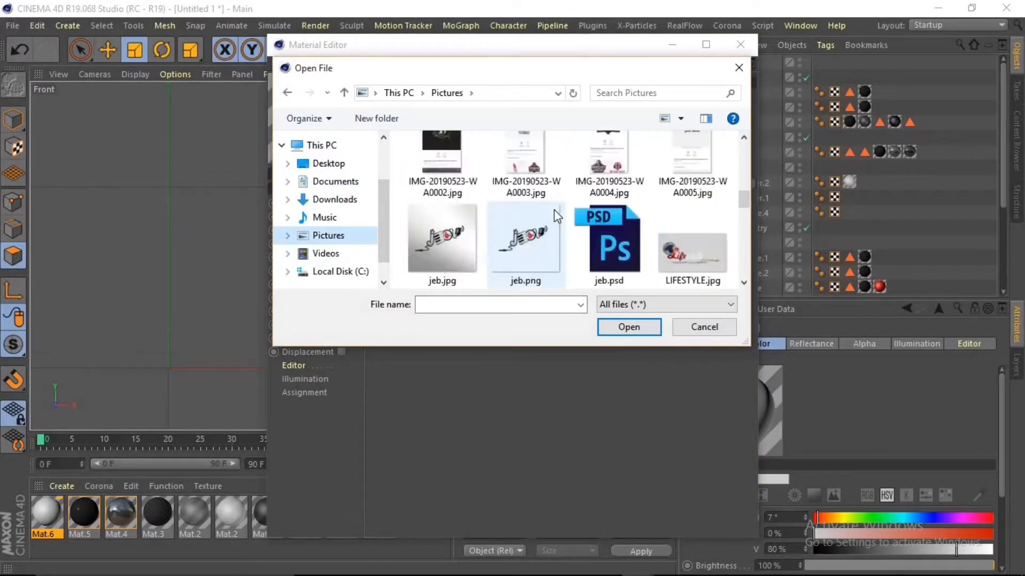
scroll(555, 211, up, 15)
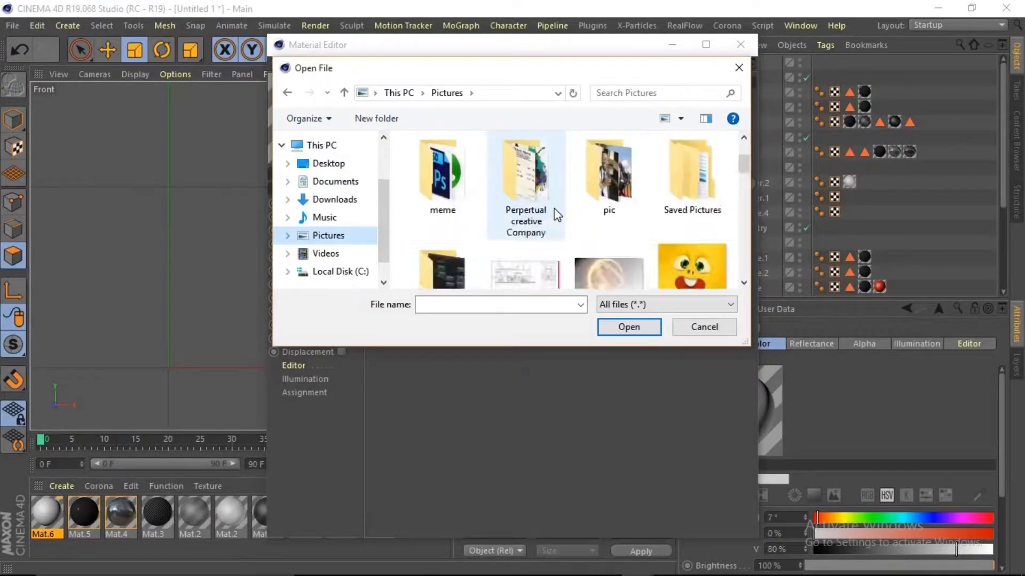
click(742, 283)
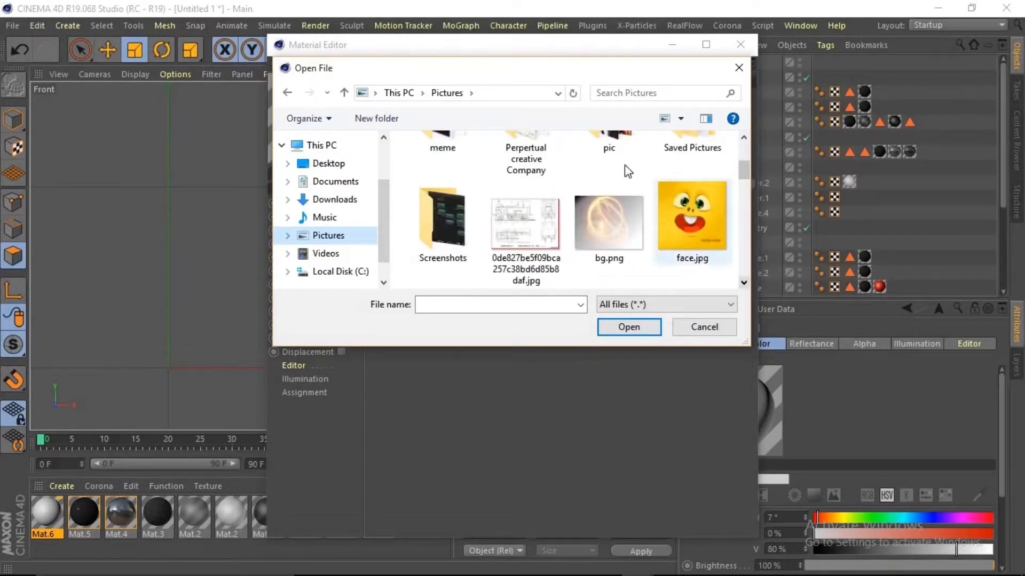
scroll(627, 170, up, 1)
double_click(525, 202)
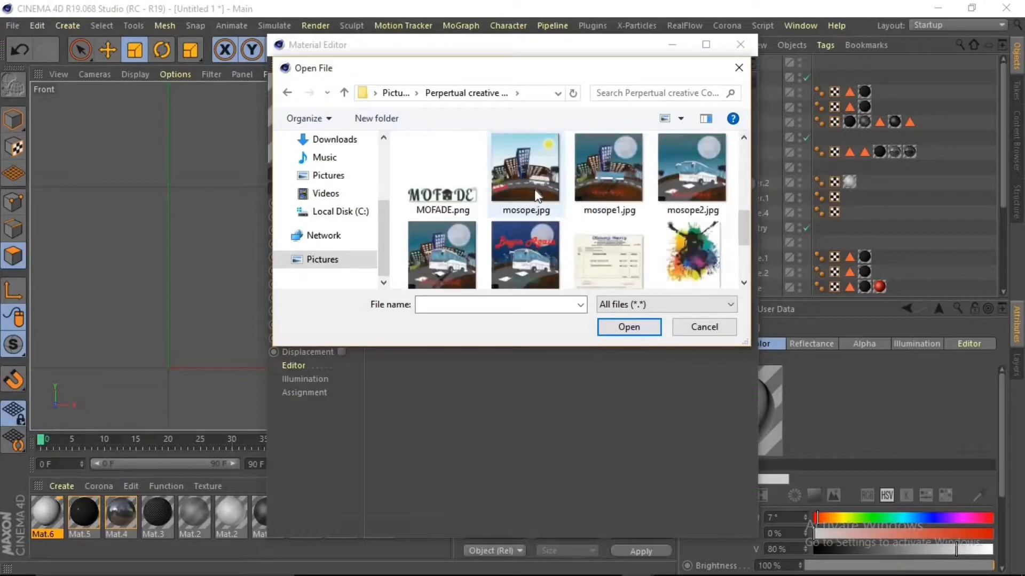
scroll(537, 196, up, 3)
double_click(606, 171)
scroll(609, 213, down, 1)
click(460, 240)
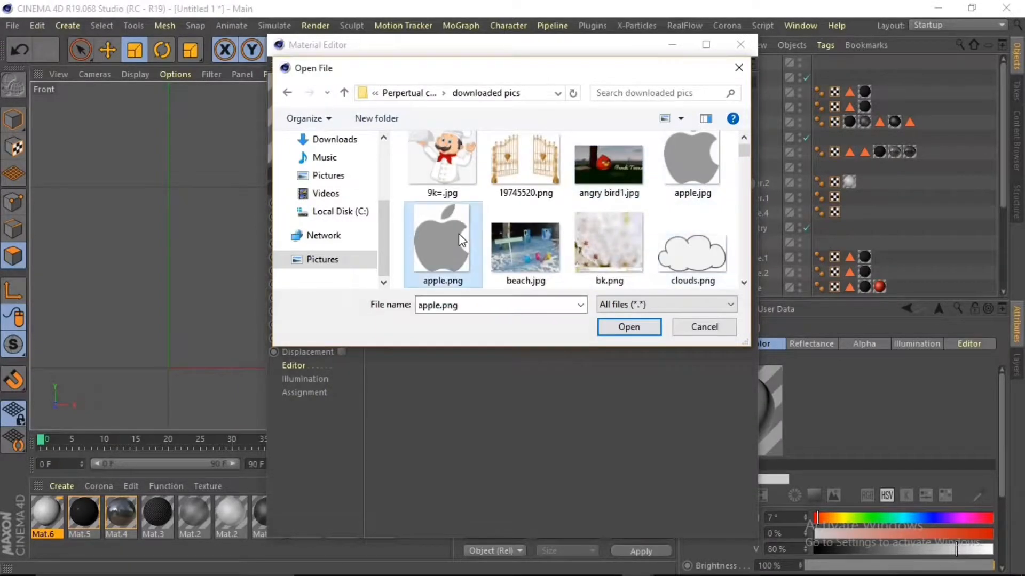
click(631, 327)
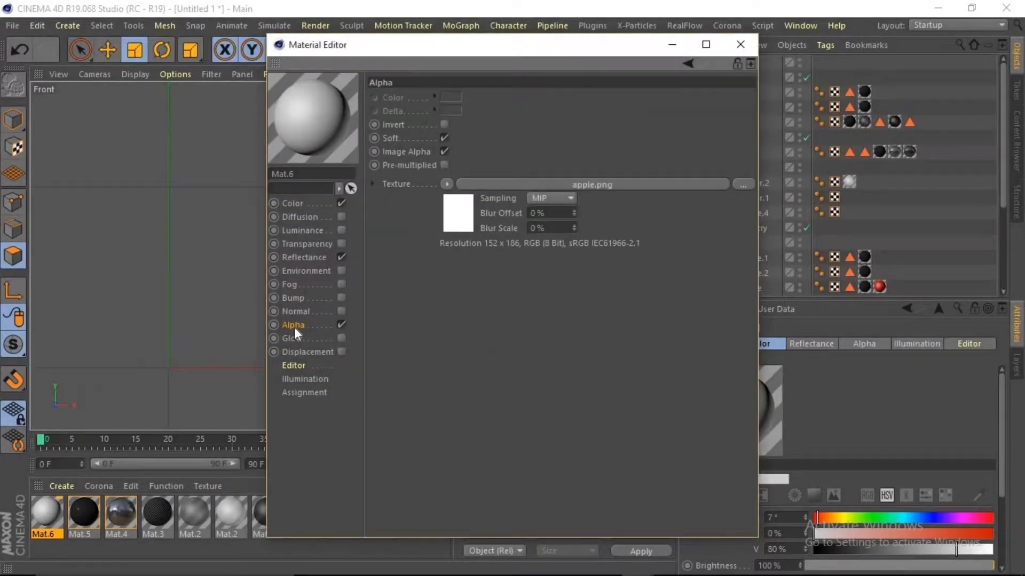
click(294, 336)
click(294, 325)
click(454, 213)
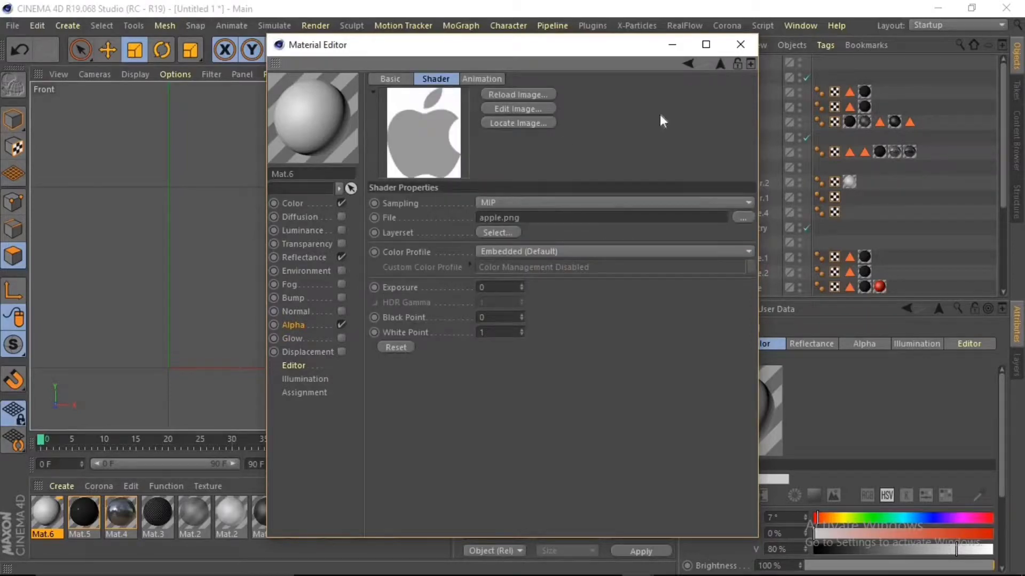
click(293, 327)
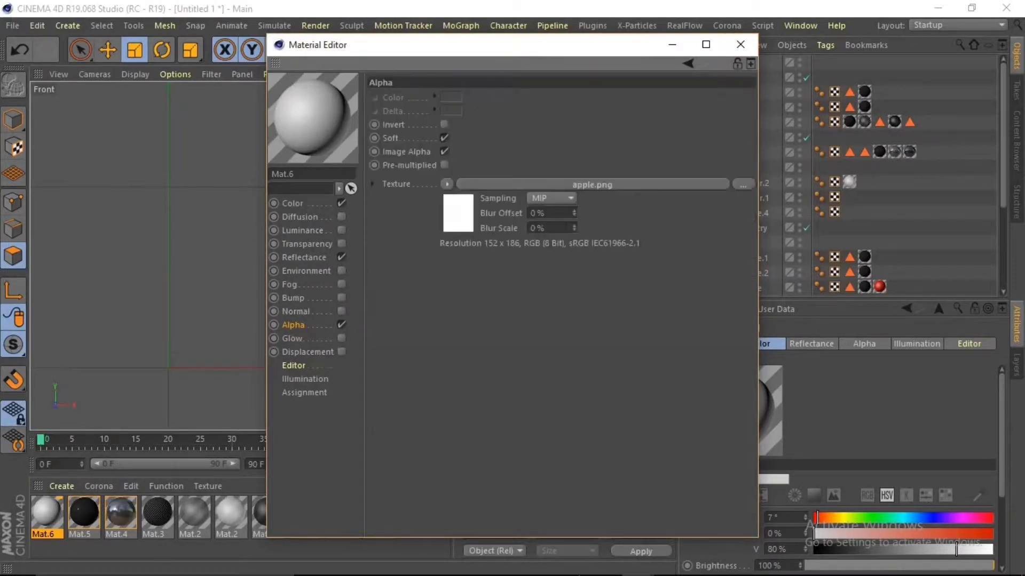
- Switch to Photoshop, hide Group 1 and place the apple image from the downloaded pics folder on the transparent canvas
click(507, 563)
click(854, 417)
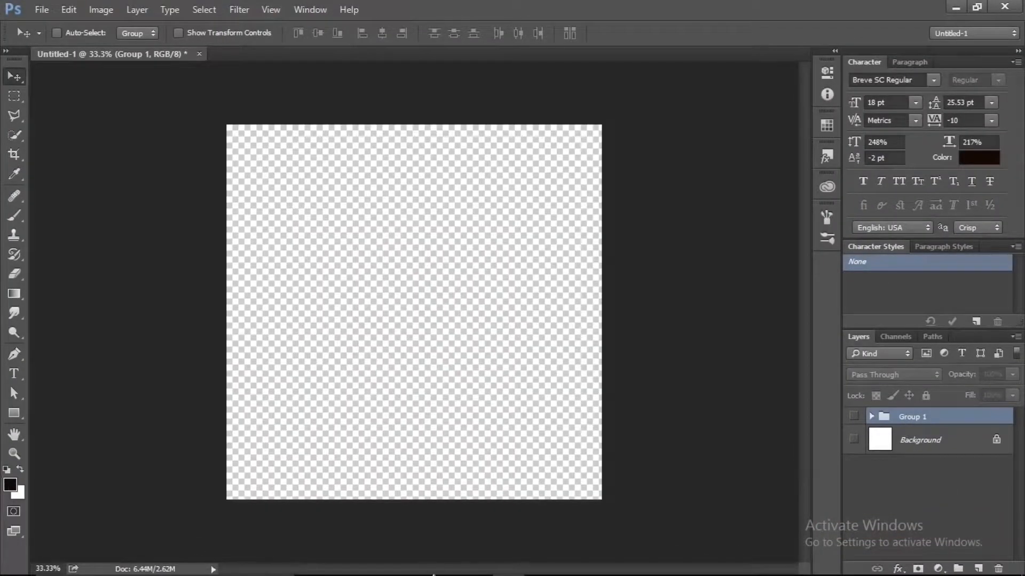
mouse_move(349, 562)
click(291, 488)
click(59, 309)
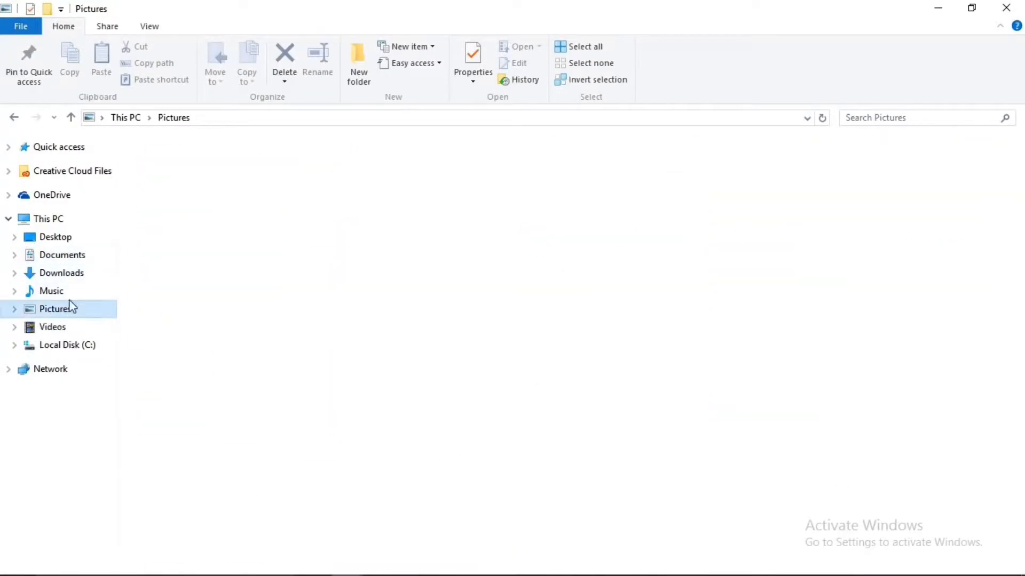
double_click(726, 499)
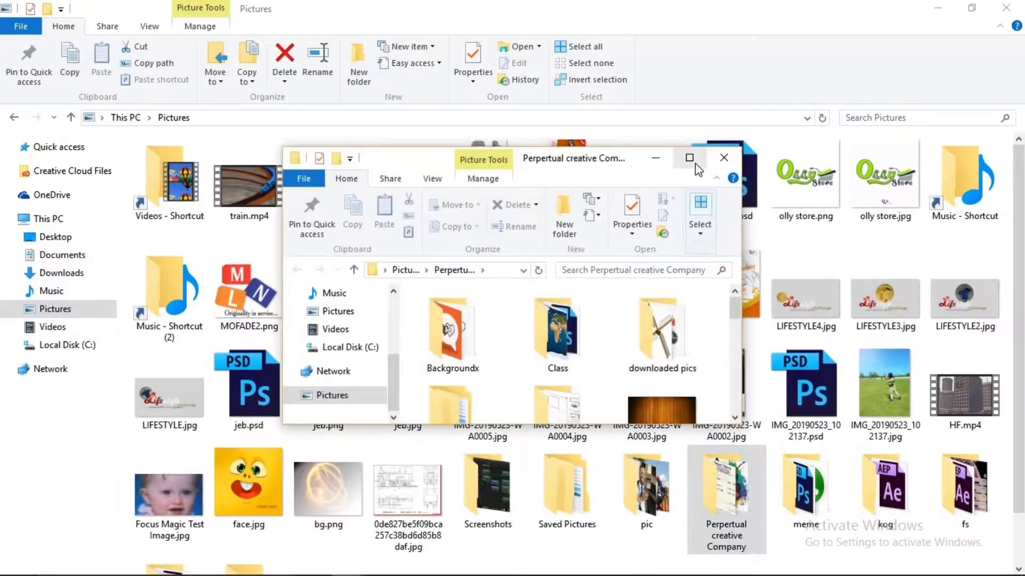
click(695, 162)
double_click(314, 187)
drag(462, 192, 436, 350)
key(Return)
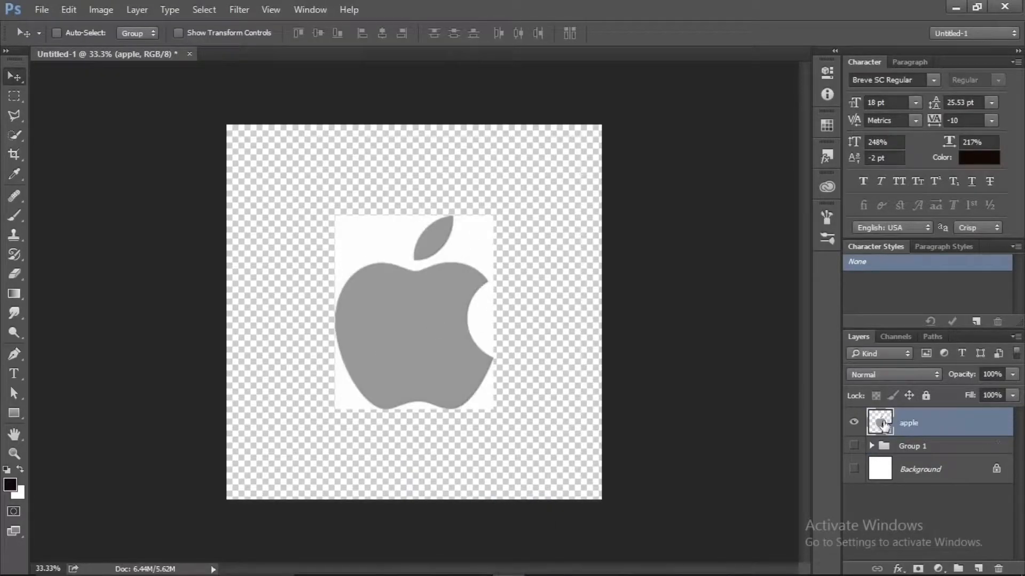
- Select the grey apple shape with Quick Selection, copy it to a new layer and hide the original apple layer
click(15, 135)
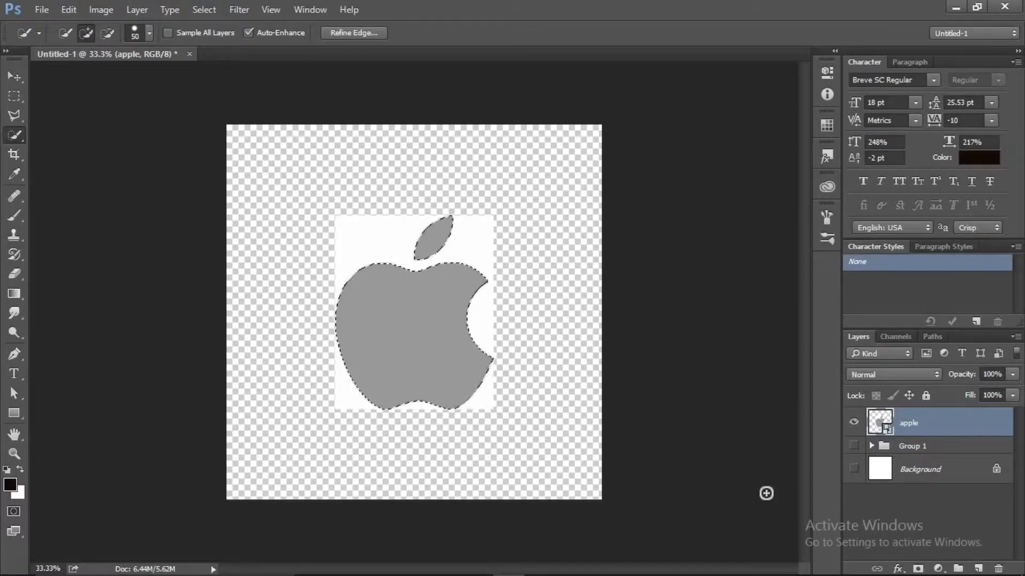
key(ctrl+j)
click(853, 450)
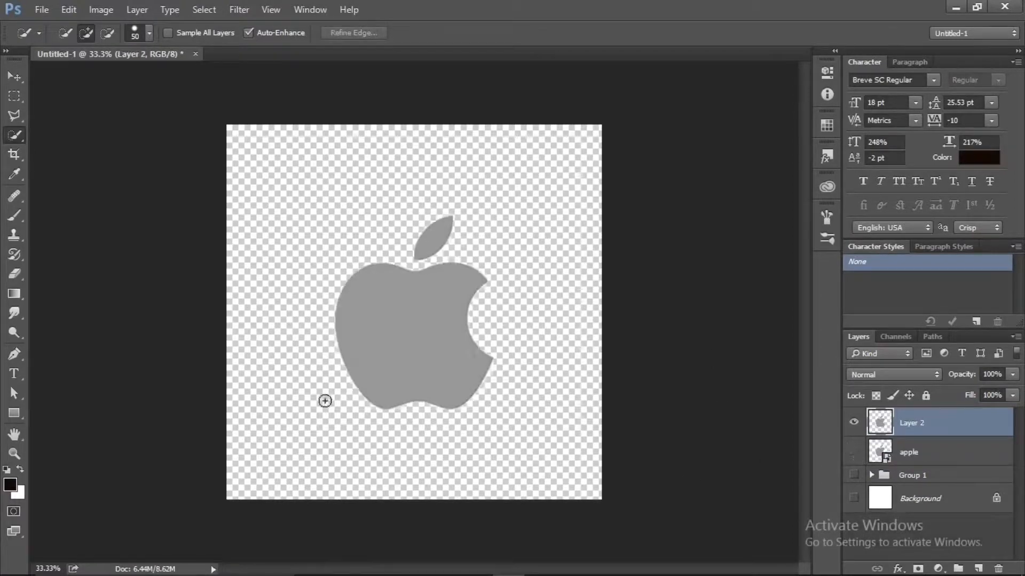
- Export the isolated apple logo as Untitled-1.png into the iphone7 folder
click(5, 79)
click(42, 10)
mouse_move(126, 222)
click(323, 222)
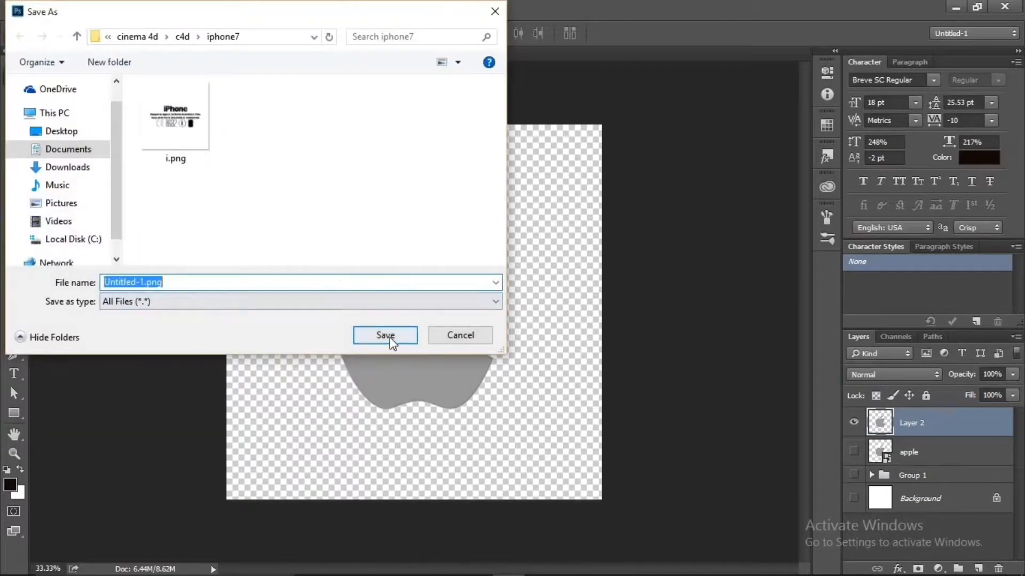
click(390, 340)
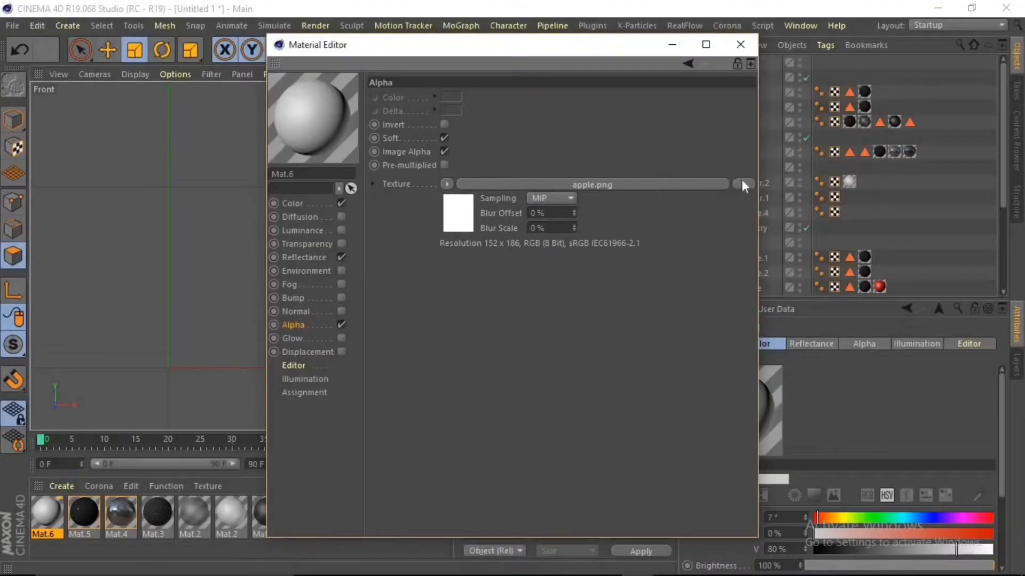
- Back in Cinema 4D, replace Mat.6's Alpha texture with Untitled-1.png from the cinema 4d, c4d, iphone7 folder
click(742, 184)
click(335, 182)
double_click(564, 247)
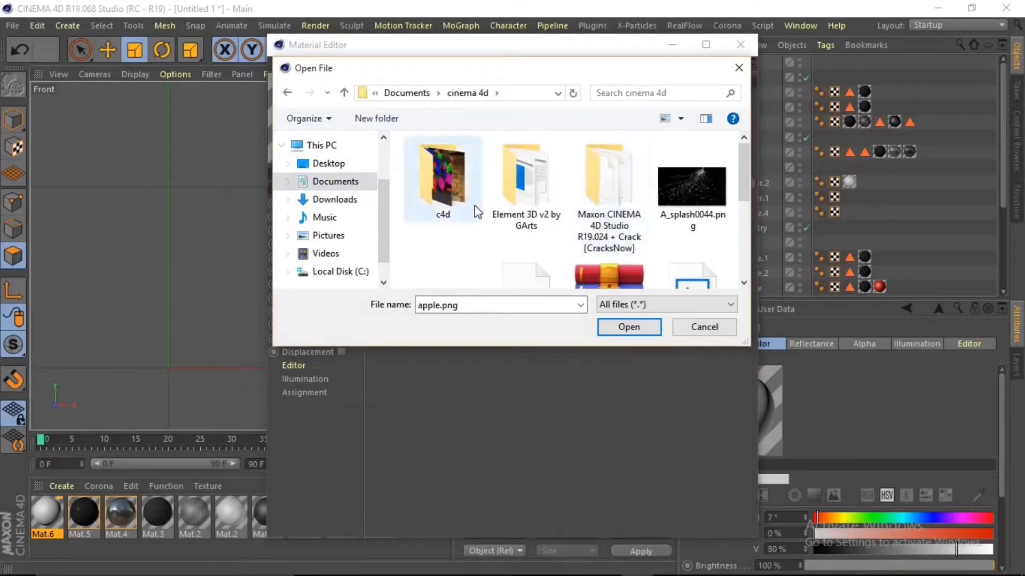
scroll(497, 197, down, 3)
click(527, 252)
scroll(527, 251, up, 3)
double_click(435, 172)
double_click(587, 197)
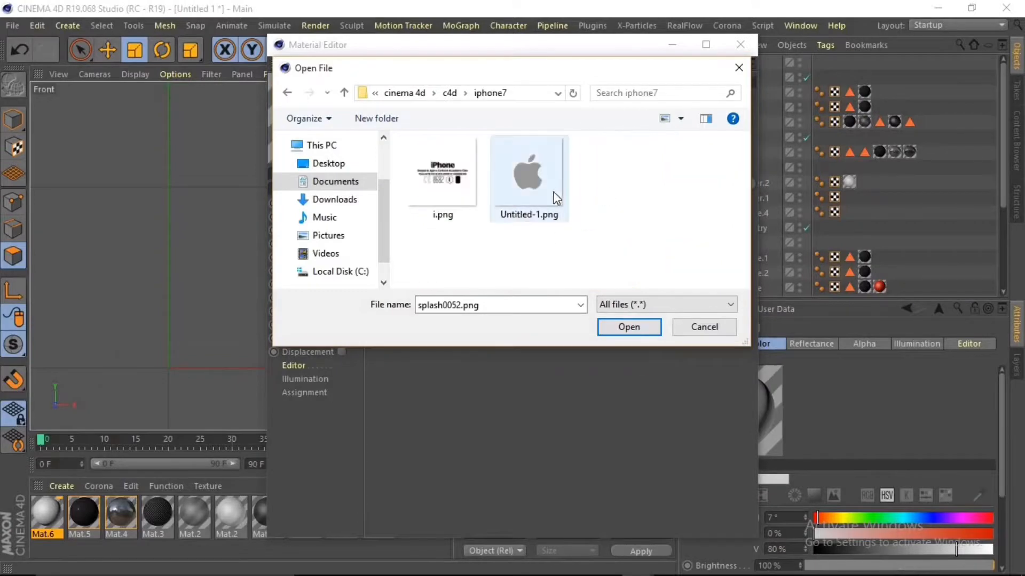
click(552, 197)
click(630, 327)
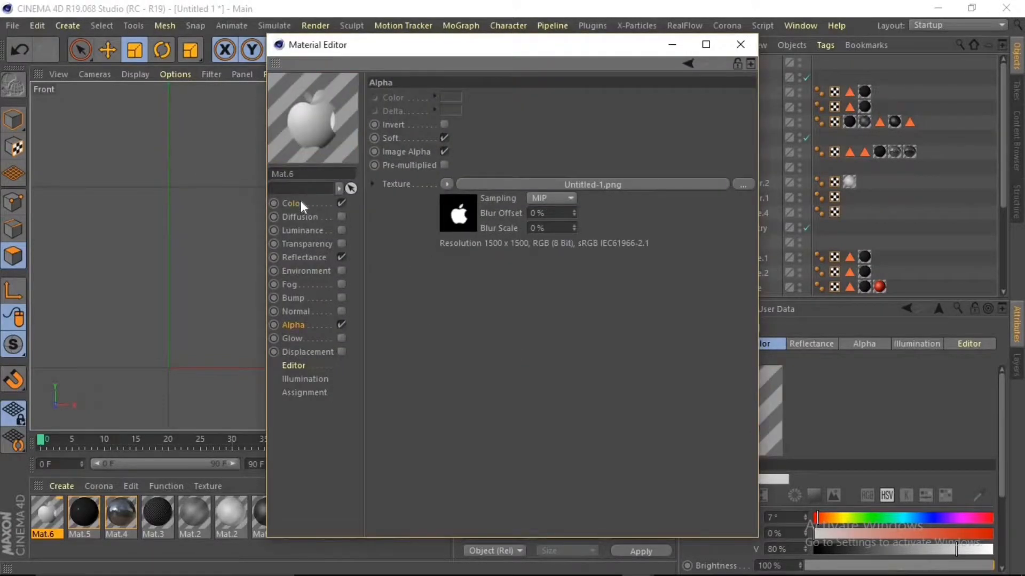
- Give the Default Specular layer's color a yellow Color shader with 60° hue and 83% saturation
click(299, 204)
click(302, 258)
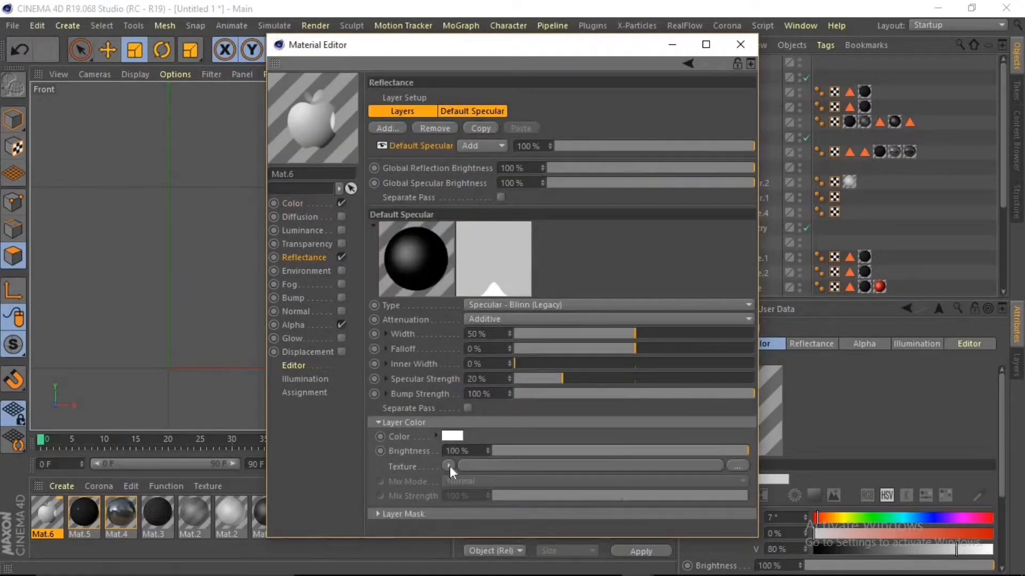
click(450, 466)
click(460, 184)
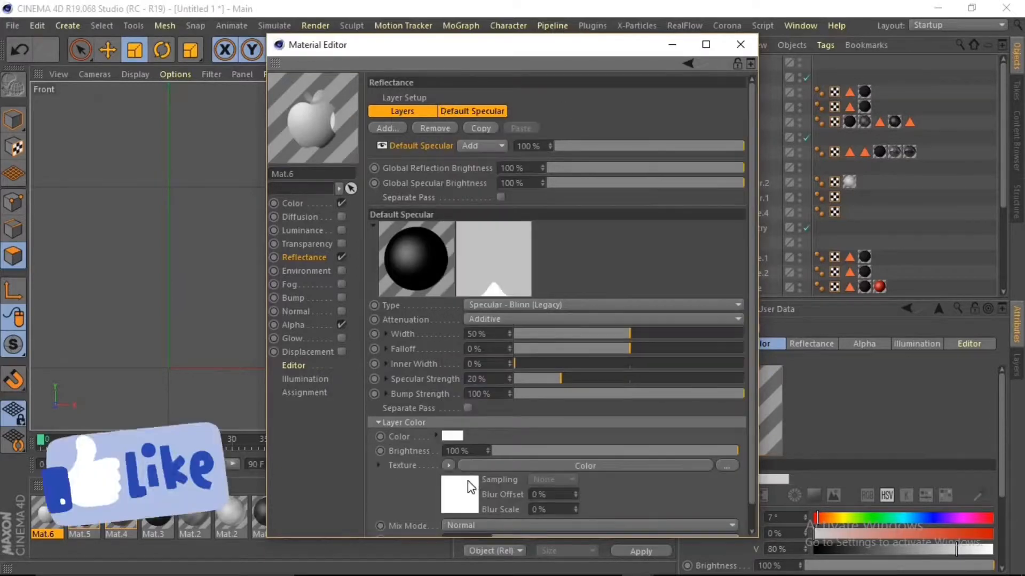
click(470, 486)
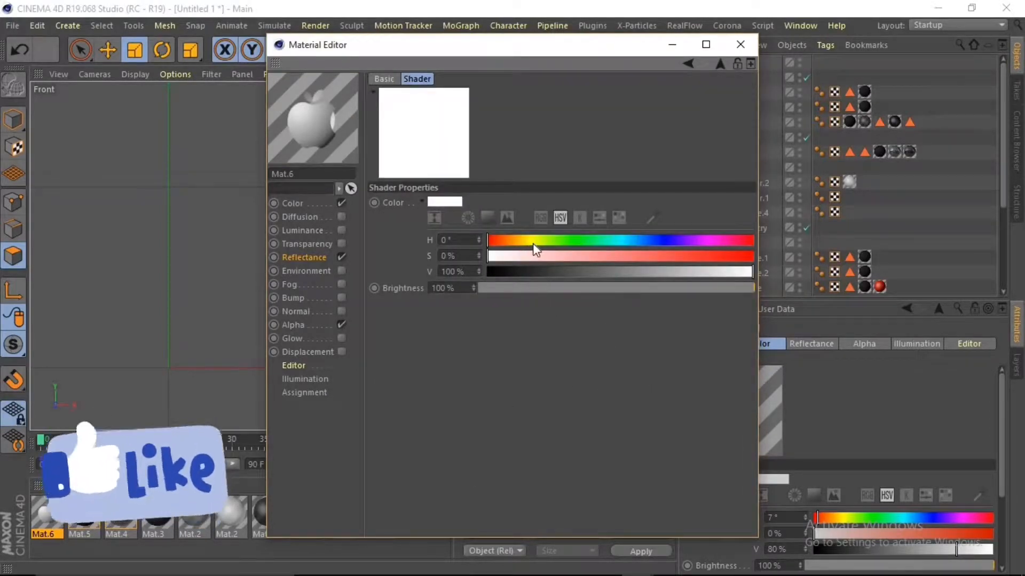
click(532, 241)
click(729, 256)
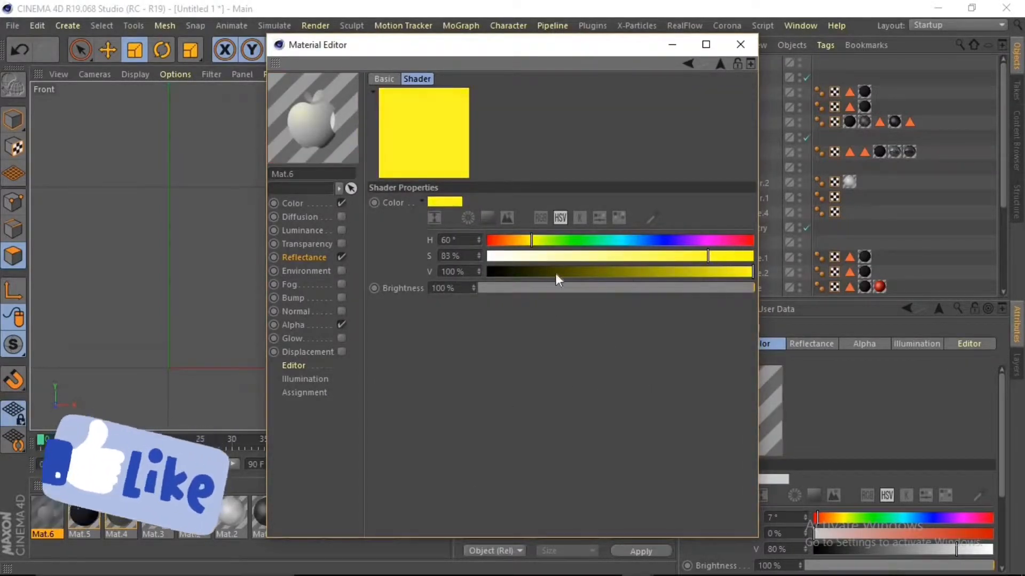
click(688, 64)
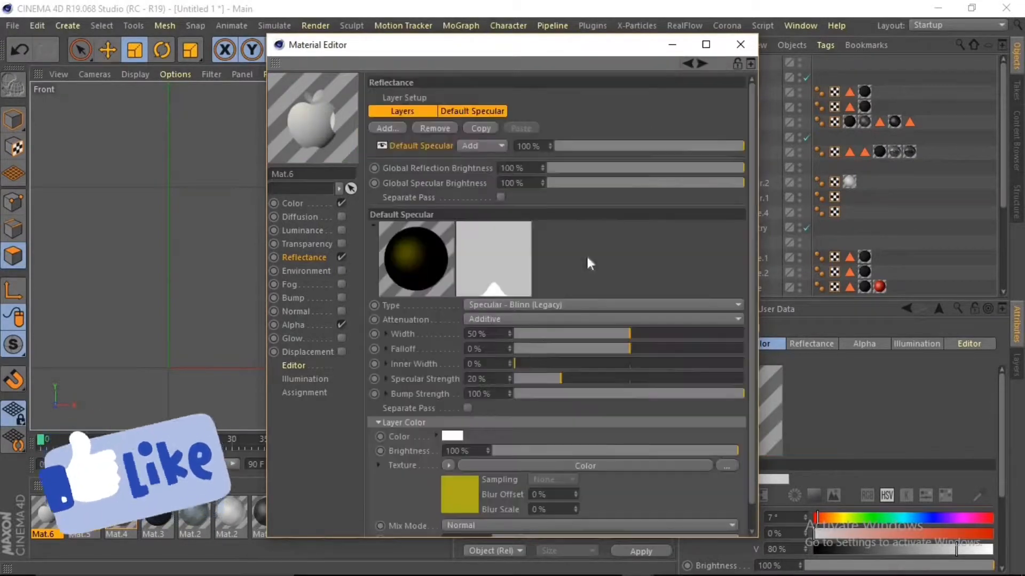
- Add a Reflection (Legacy) layer colored by a yellow Color shader with 60° hue and 73% saturation, and disable the Color channel
click(397, 131)
click(443, 274)
click(448, 454)
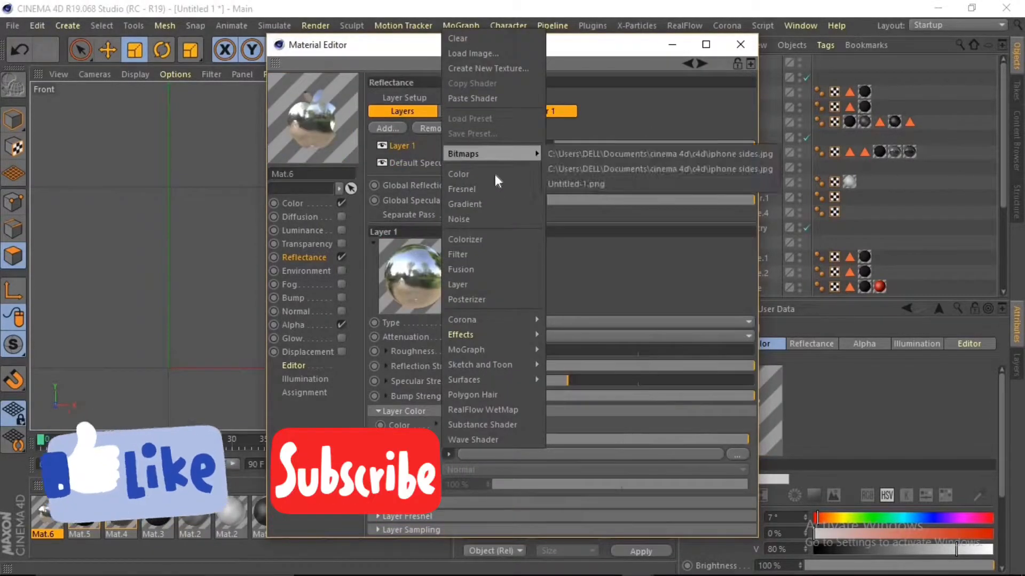
click(494, 174)
click(501, 454)
click(532, 240)
click(680, 257)
drag(669, 271, 705, 272)
click(688, 64)
click(341, 203)
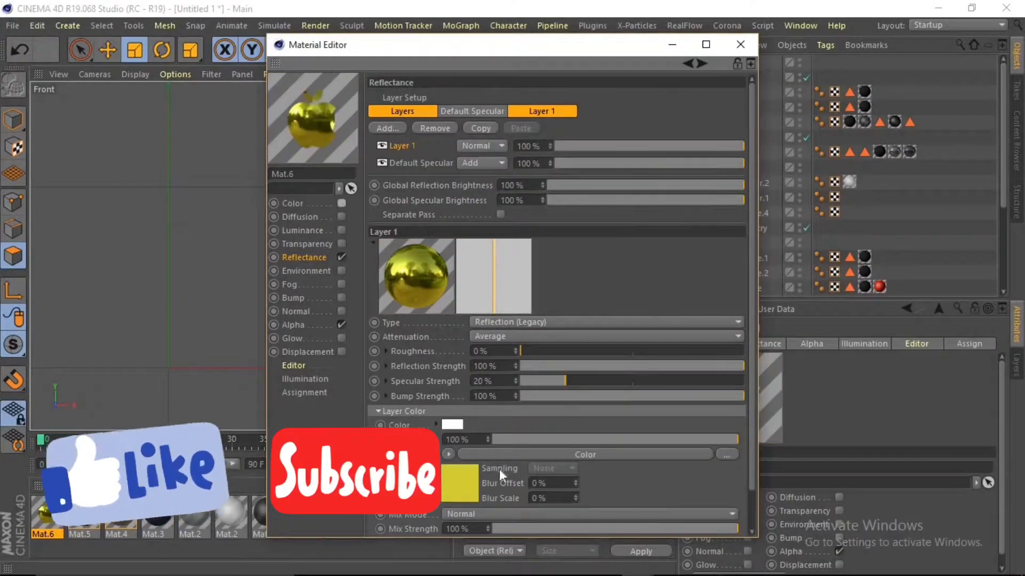
- Darken Layer 1's yellow Color shader to 18% value and set the Layer Mask amount to 99%
click(472, 476)
click(536, 272)
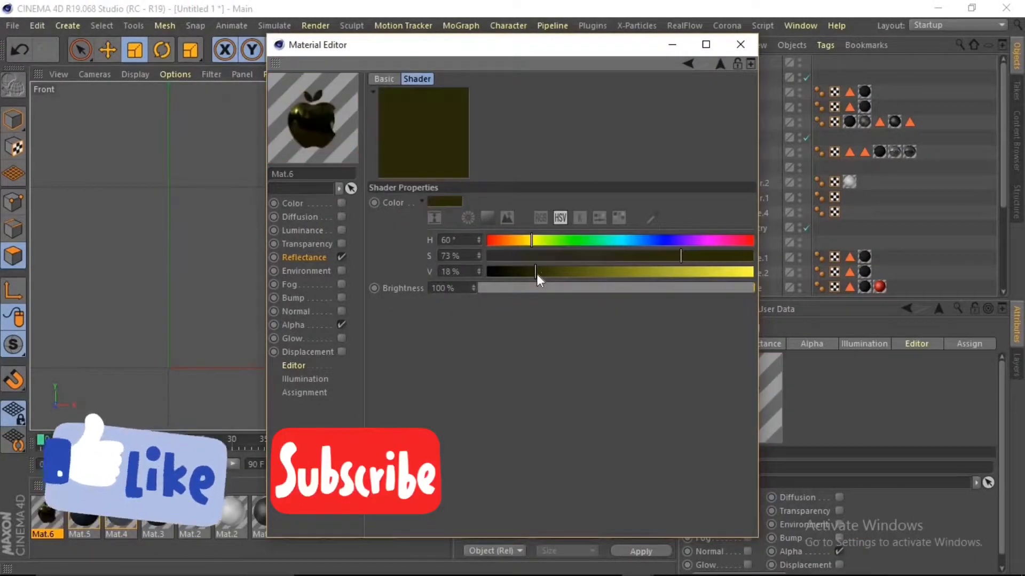
click(689, 63)
scroll(664, 479, down, 2)
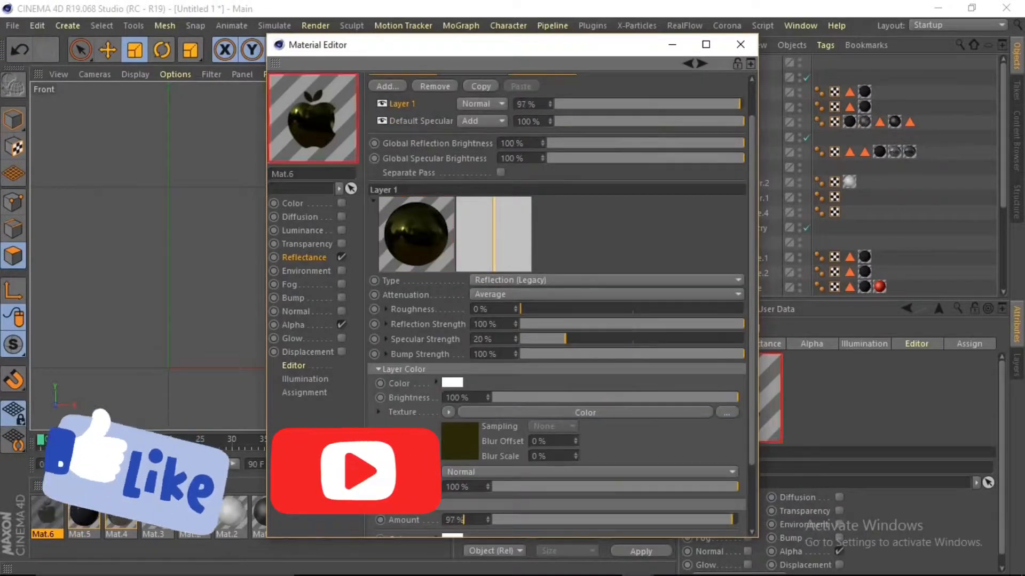
scroll(754, 428, up, 1)
scroll(446, 471, down, 3)
- Give Layer 1's mask a Color shader, try yellow, settle on white with 0% saturation and 100% value, and close the Material Editor
click(448, 470)
click(510, 185)
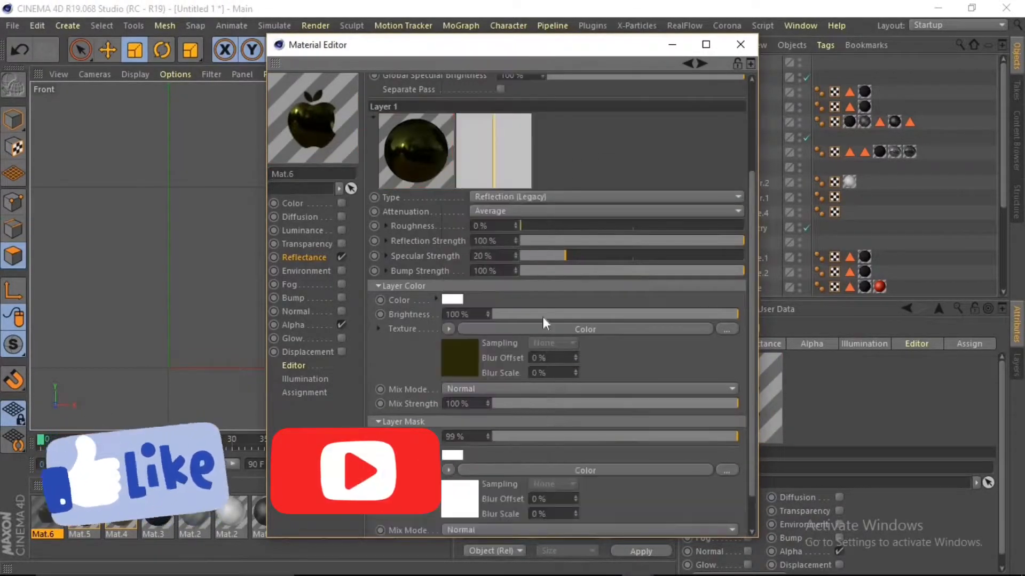
click(544, 328)
drag(520, 270, 745, 257)
mouse_move(715, 271)
mouse_down()
mouse_move(629, 278)
mouse_move(715, 267)
mouse_up()
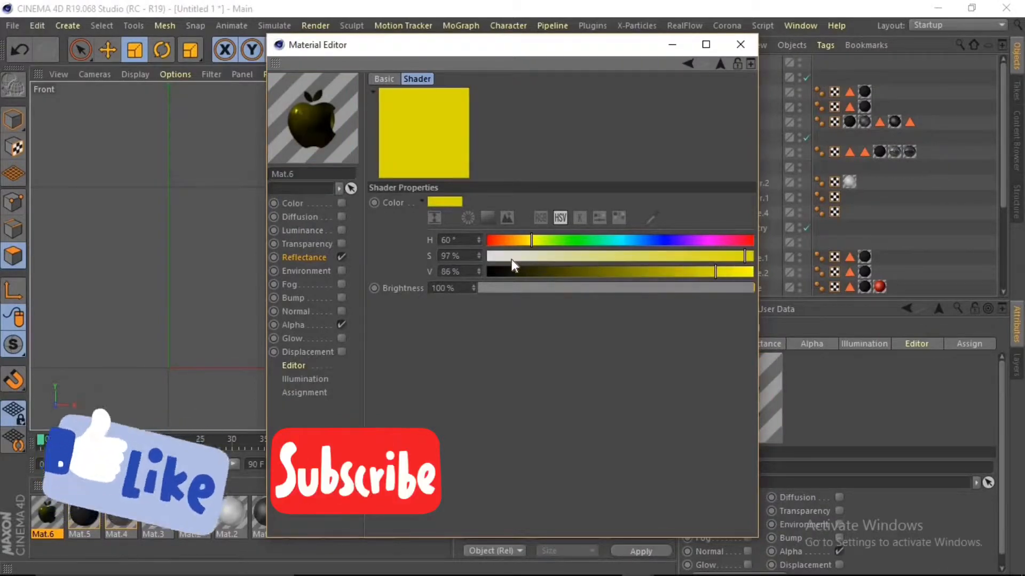
click(511, 257)
drag(621, 272, 766, 274)
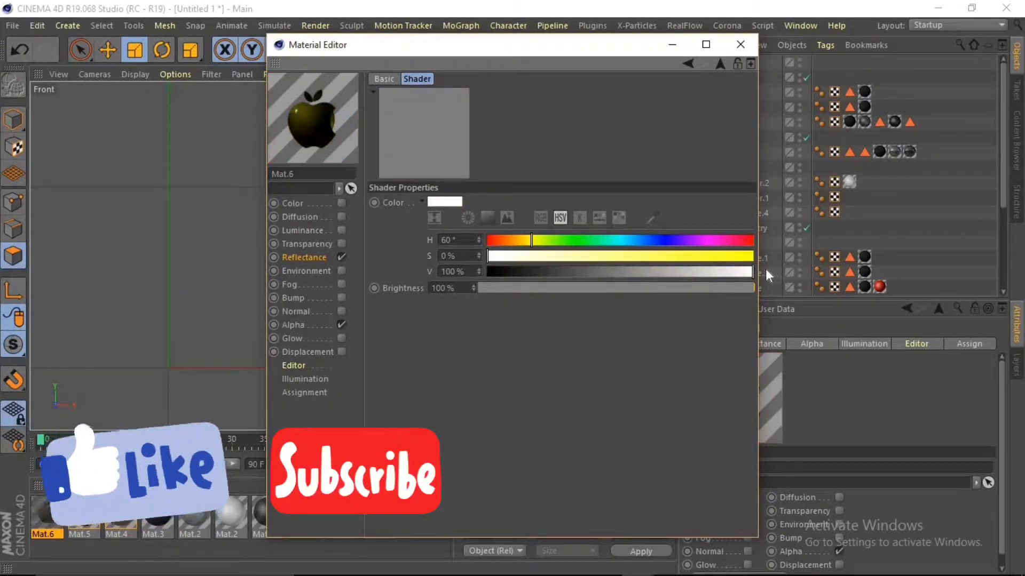
click(688, 64)
click(293, 203)
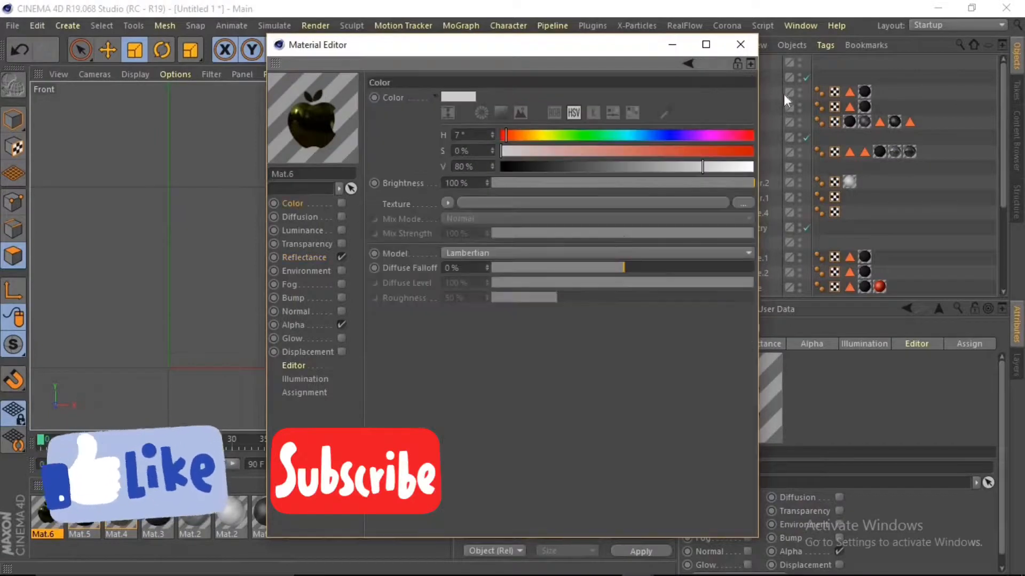
click(740, 44)
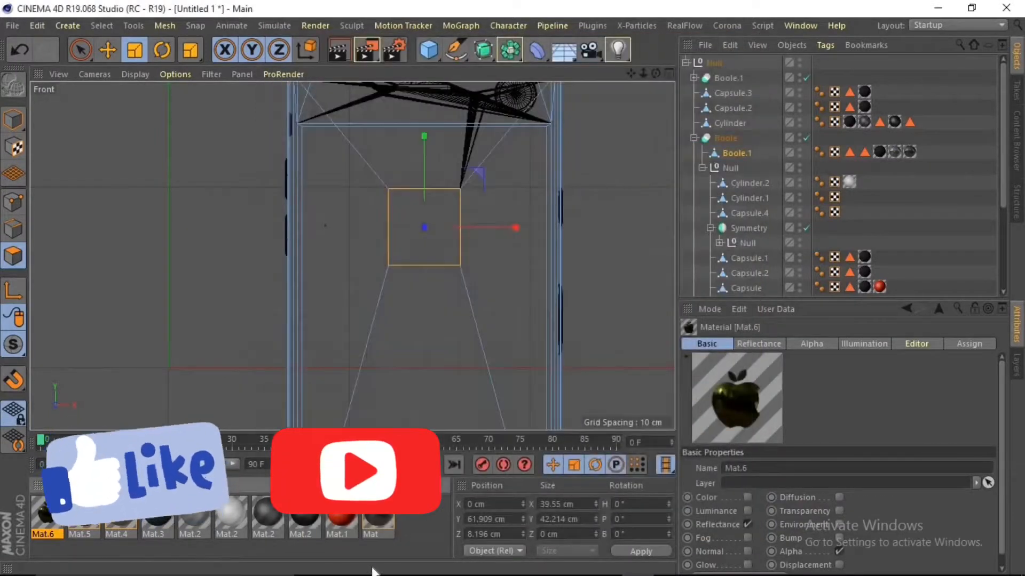
- Apply the Apple logo material Mat.6 to the selected square face on the phone's back and check its orientation in perspective
right_click(47, 515)
click(119, 297)
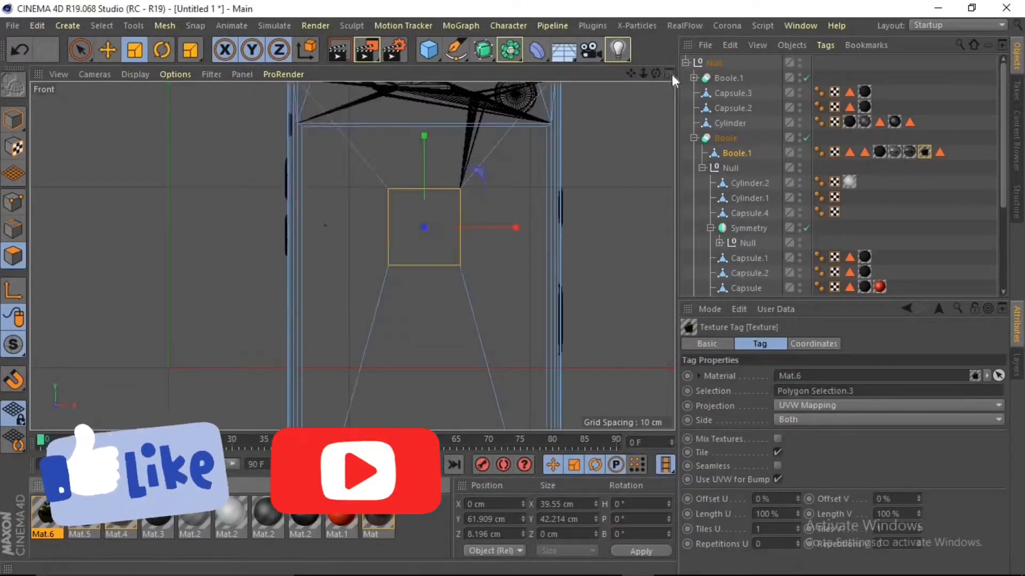
click(670, 74)
click(343, 76)
scroll(406, 157, up, 3)
click(414, 536)
scroll(348, 240, down, 4)
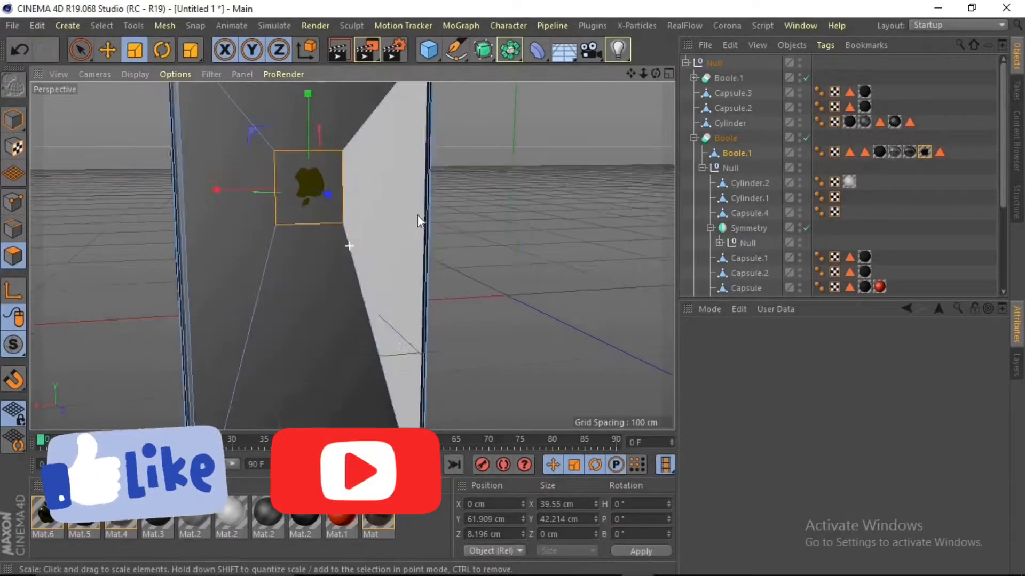
scroll(349, 111, up, 4)
drag(655, 72, 668, 81)
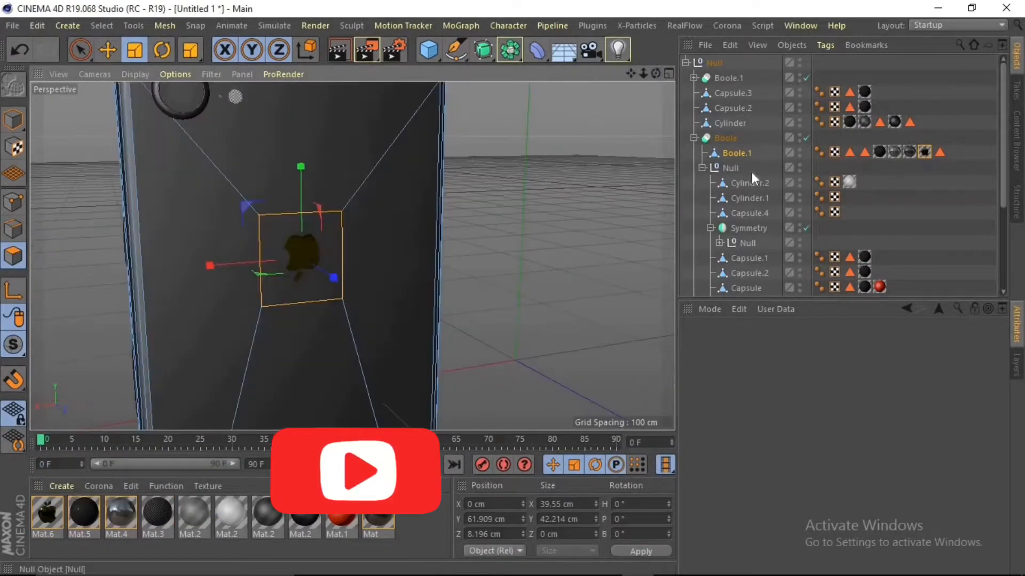
- Open Mat.6's alpha image Untitled-1.png in the external Photos viewer, rotate it, and reload it in the material
click(925, 152)
double_click(47, 512)
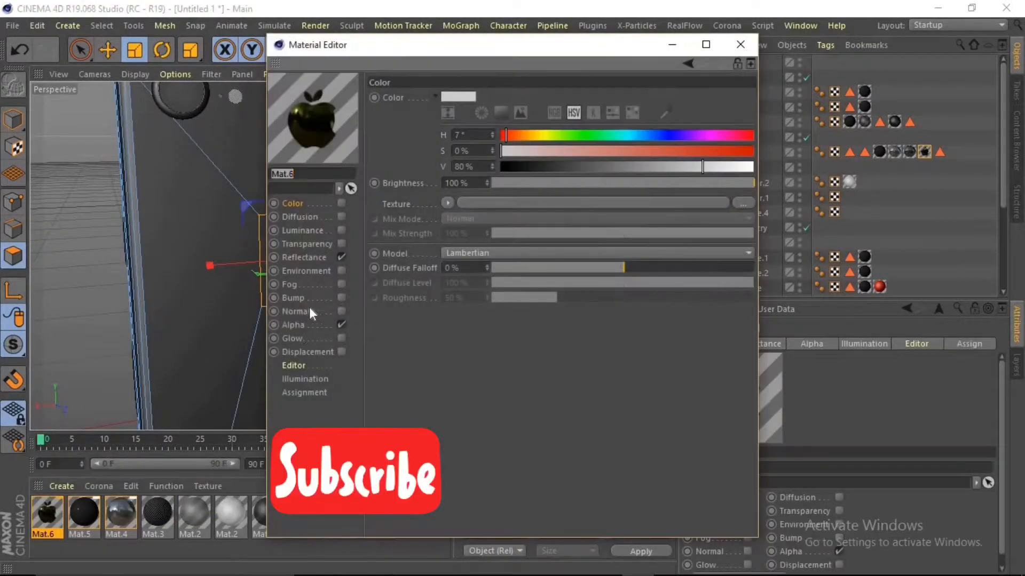
click(294, 325)
click(584, 182)
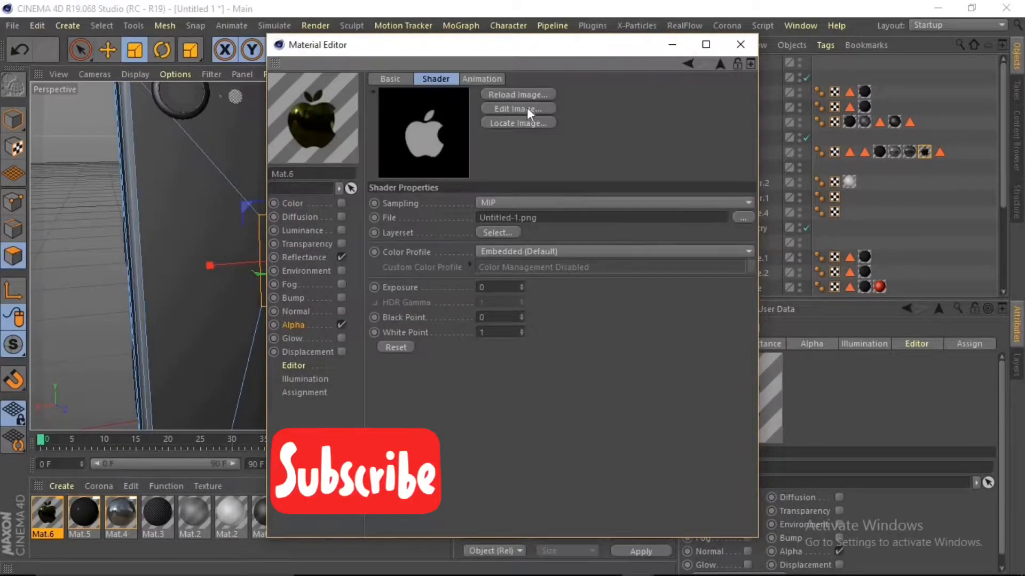
click(526, 108)
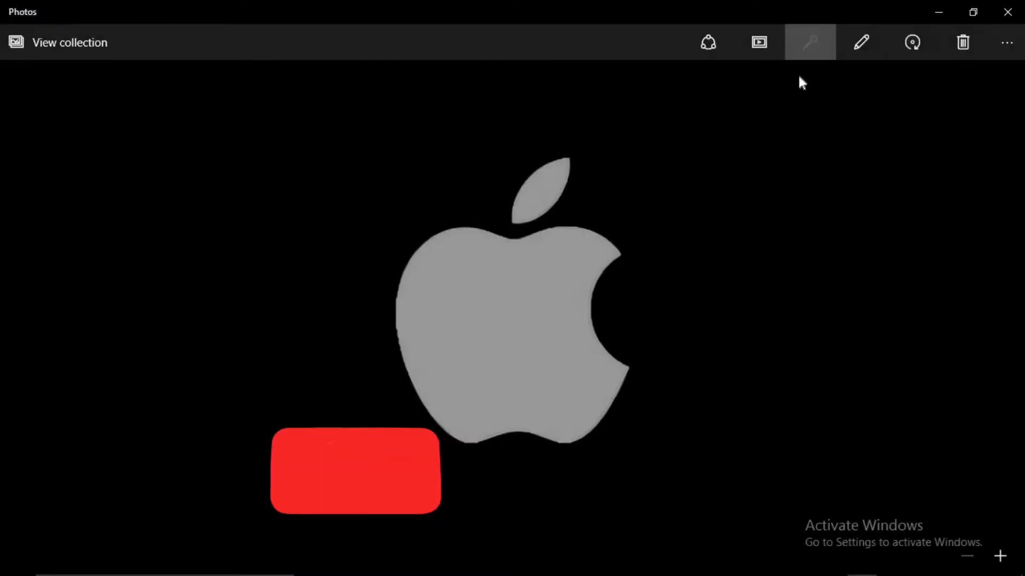
click(1003, 15)
click(527, 94)
click(737, 41)
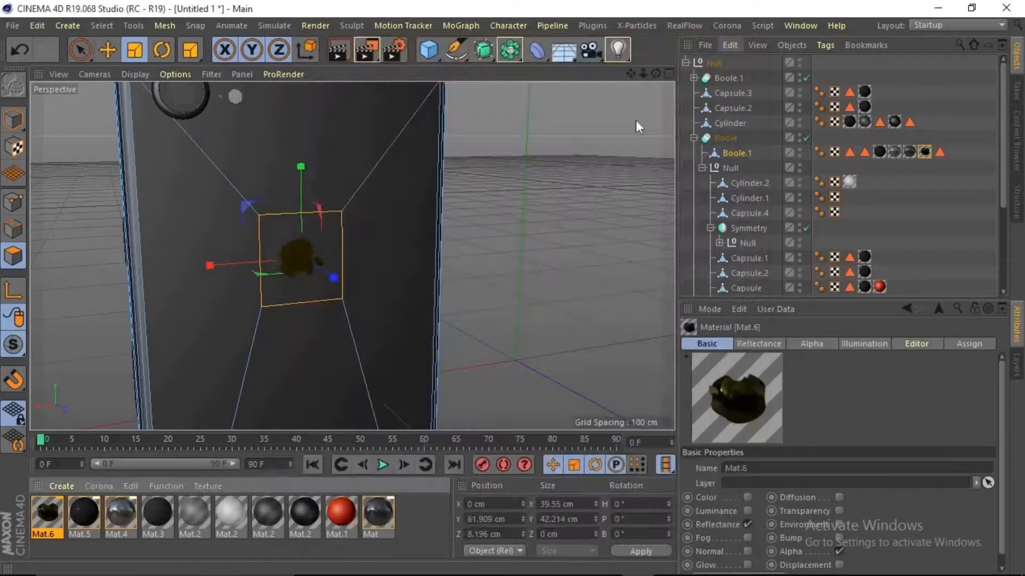
- Keep rotating Mat.6's alpha image in Photos and reloading it until the logo stands upright on the phone's back
double_click(40, 515)
click(457, 216)
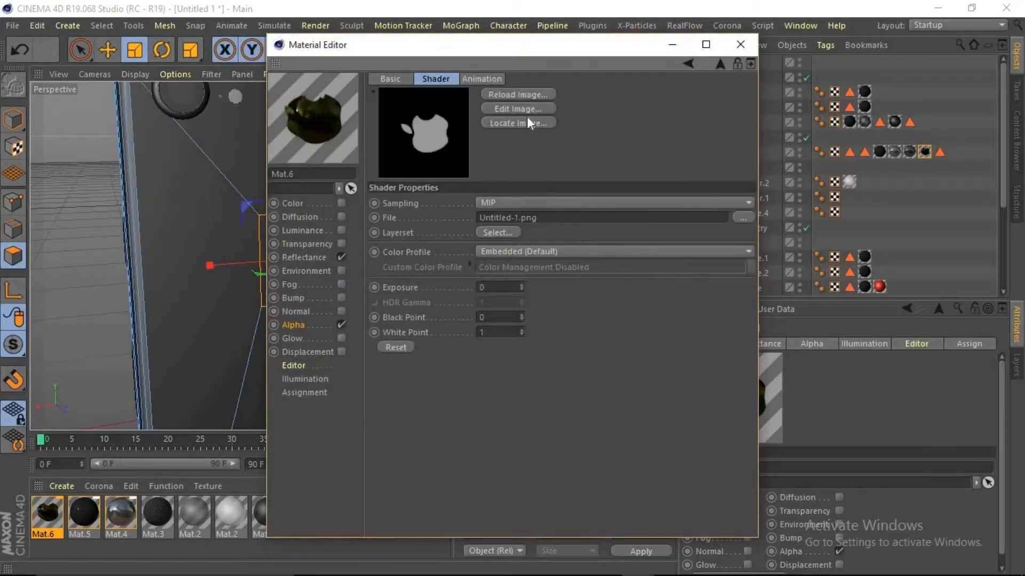
click(535, 105)
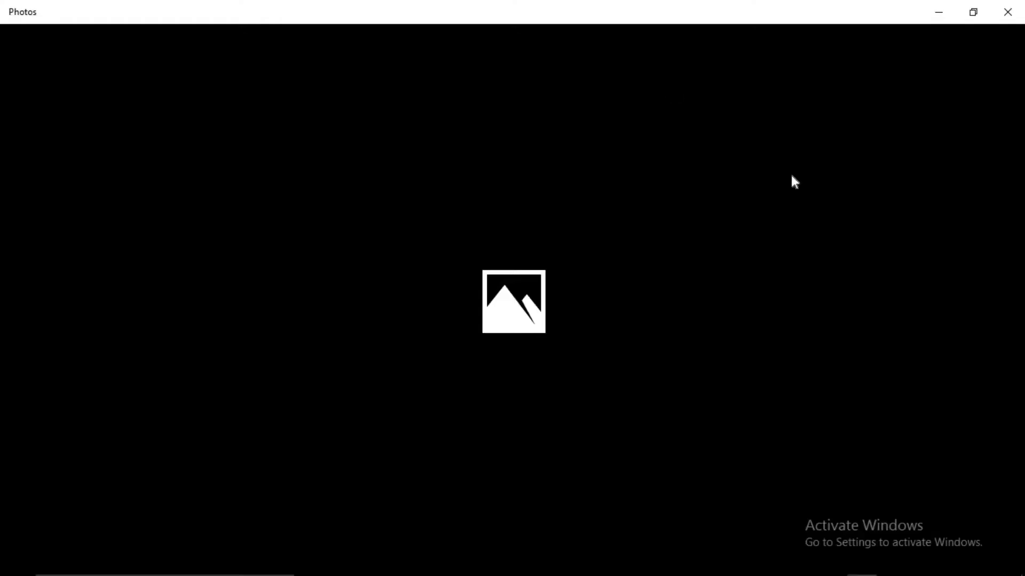
click(919, 46)
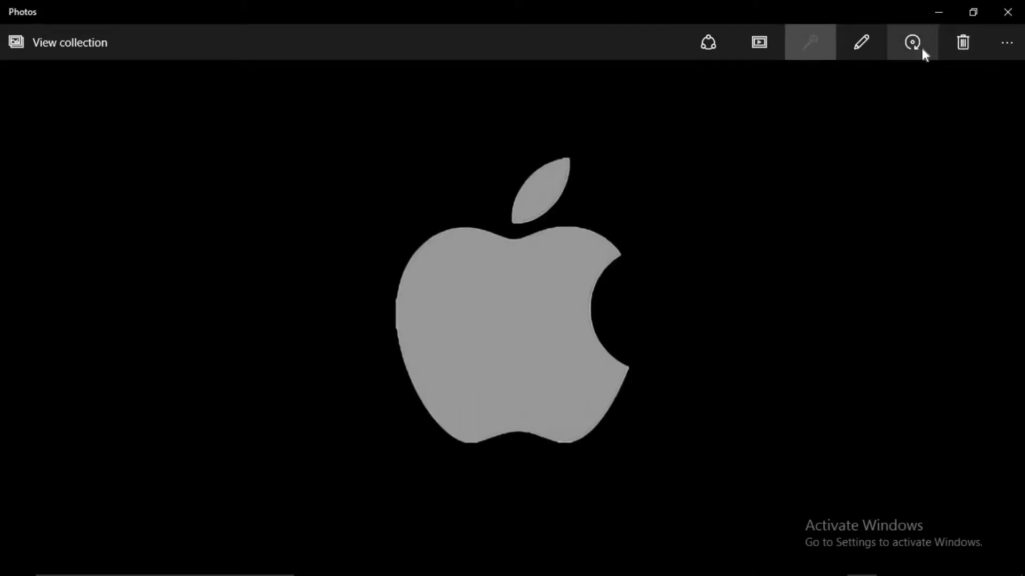
click(1006, 12)
drag(681, 39, 660, 80)
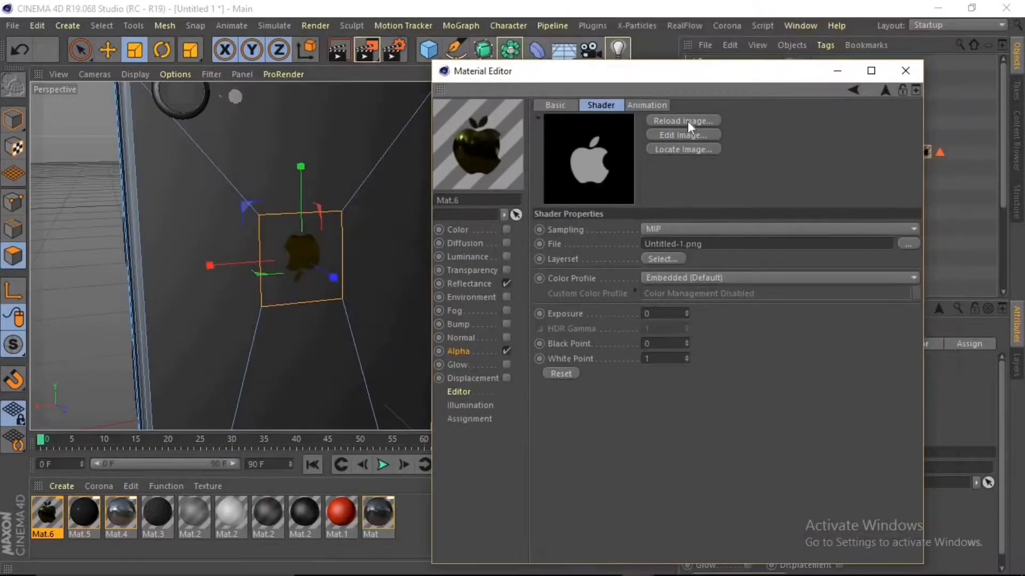
click(689, 132)
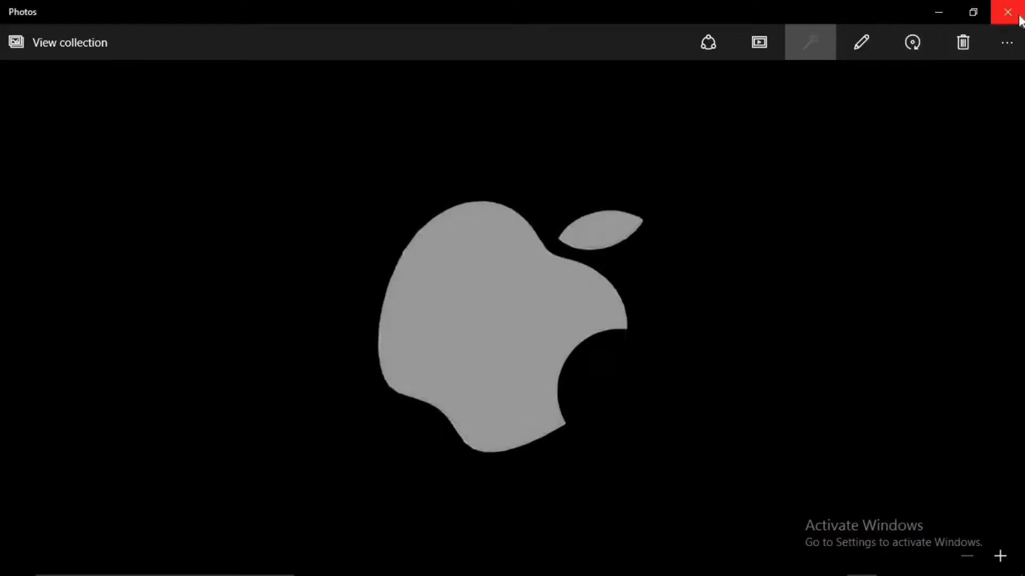
click(1008, 11)
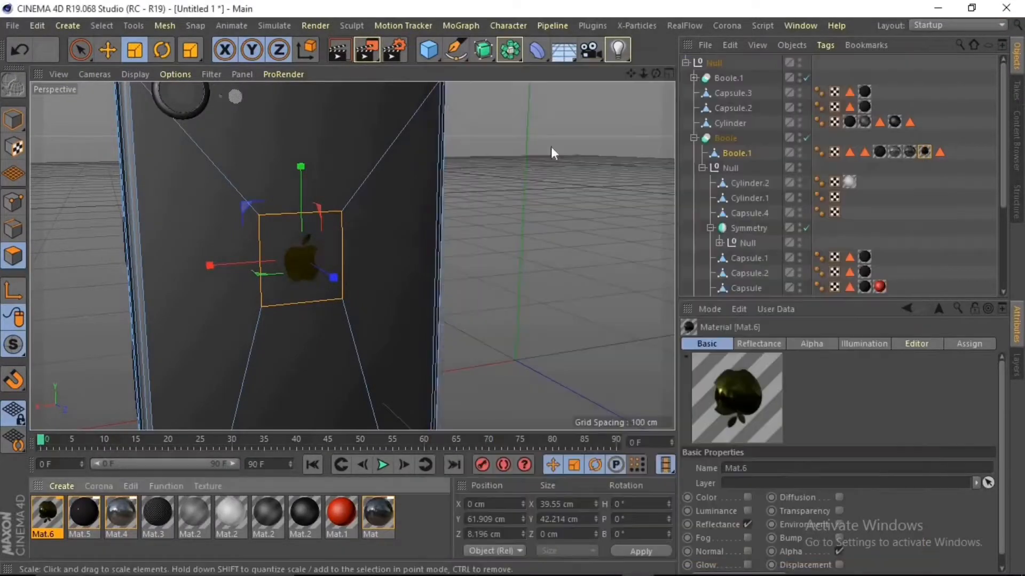
- Enlarge the logo's square face and raise it to about Y 72.5 cm on the phone's back
alt+drag(551, 147, 479, 164)
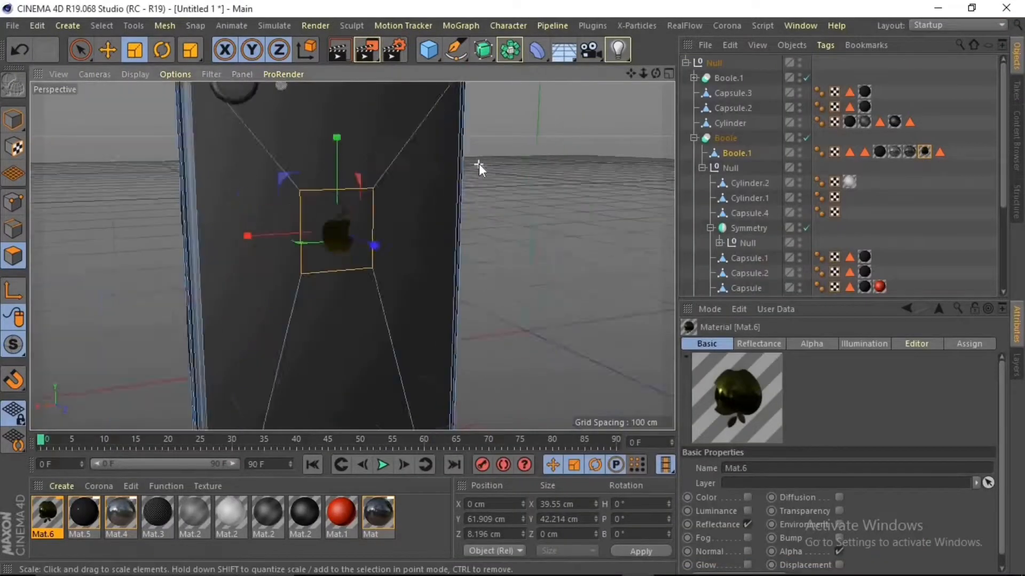
scroll(478, 164, down, 2)
alt+drag(352, 256, 285, 213)
mouse_move(375, 142)
mouse_down()
mouse_move(376, 122)
mouse_move(372, 147)
mouse_move(369, 133)
mouse_up()
click(107, 49)
click(642, 120)
drag(655, 74, 655, 98)
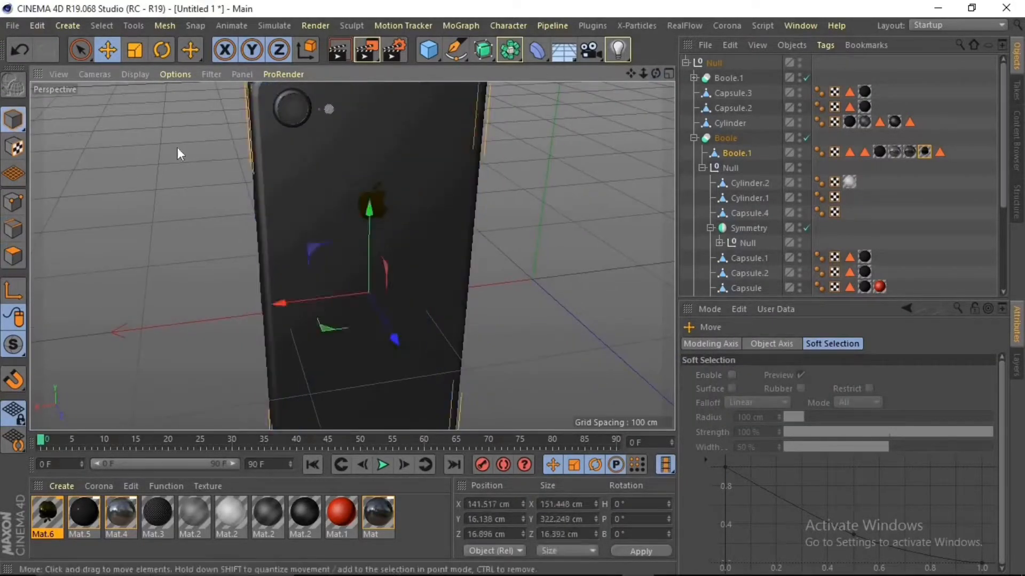
alt+drag(351, 257, 351, 256)
click(401, 236)
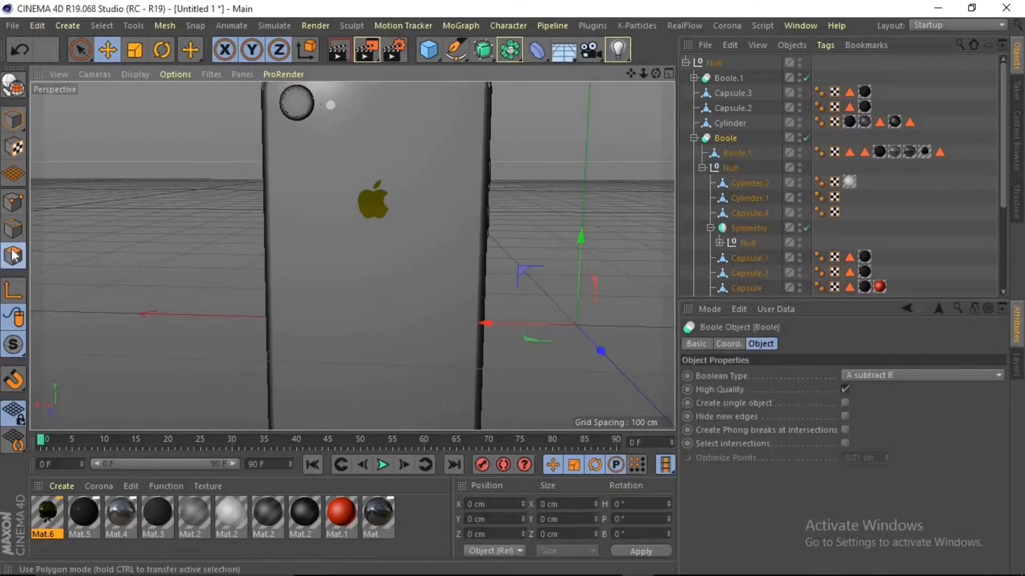
- Select the logo's square face again and scale it up uniformly, then return to model mode
click(389, 207)
click(131, 51)
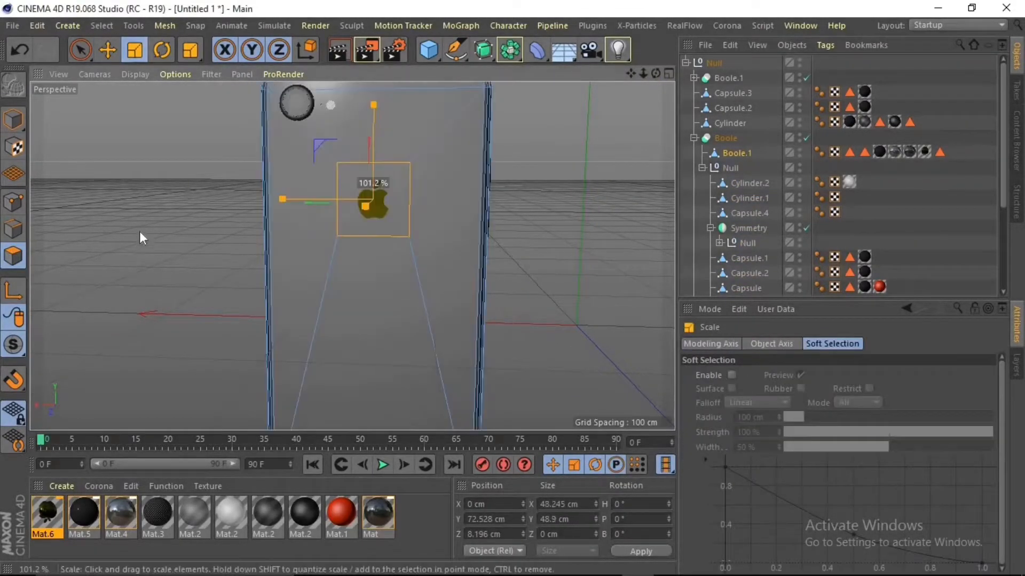
drag(139, 236, 181, 122)
mouse_move(352, 257)
alt+mouse_down()
mouse_move(240, 256)
mouse_move(331, 255)
alt+mouse_up()
click(159, 213)
click(13, 120)
click(507, 193)
- Make a straight horizontal Line Cut from edge to edge across the lower part of Boole.1's back
scroll(507, 193, down, 4)
alt+drag(288, 224, 406, 213)
click(406, 325)
click(13, 256)
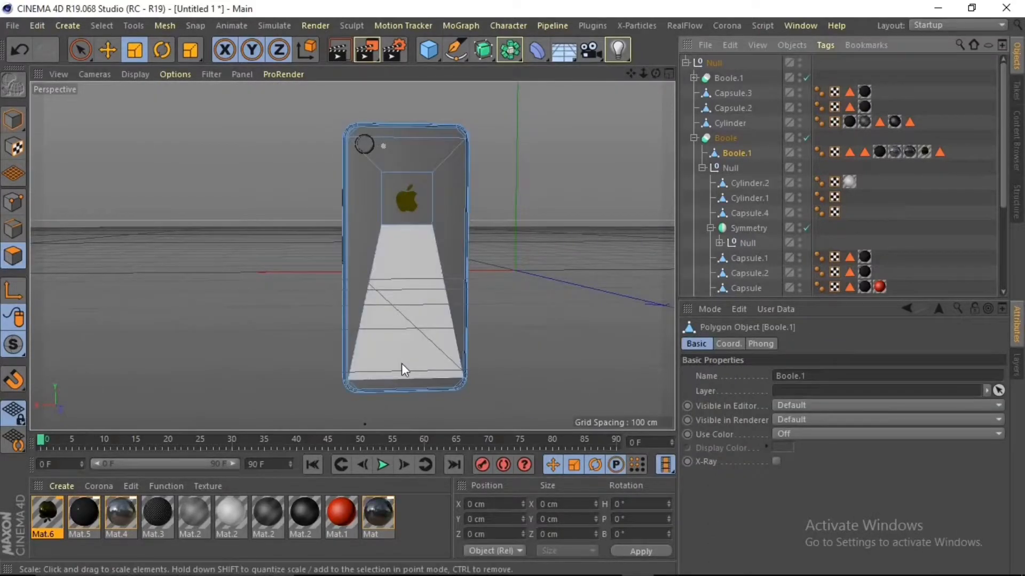
scroll(401, 362, up, 4)
scroll(301, 347, up, 1)
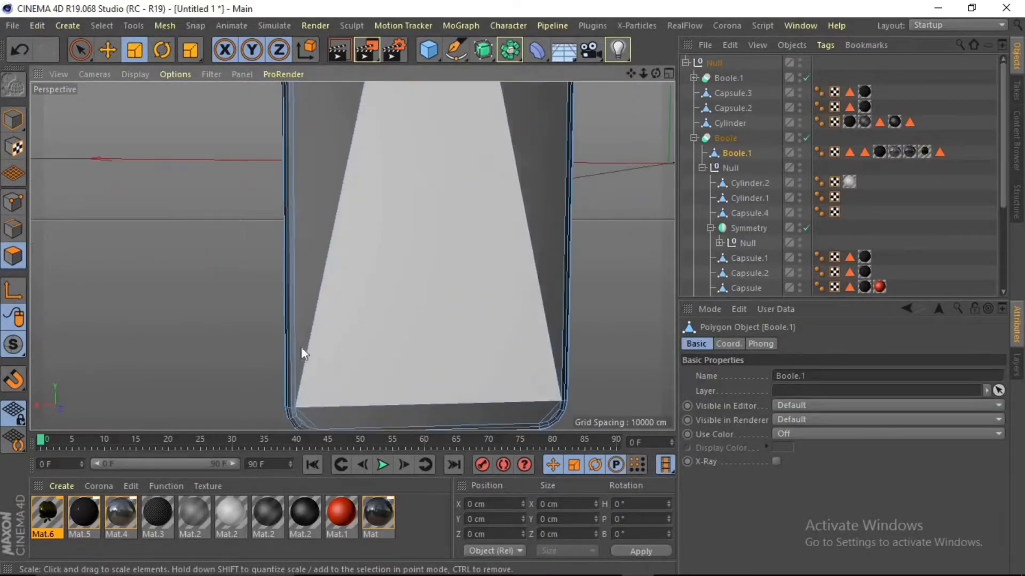
key(k)
key(k)
scroll(296, 341, up, 2)
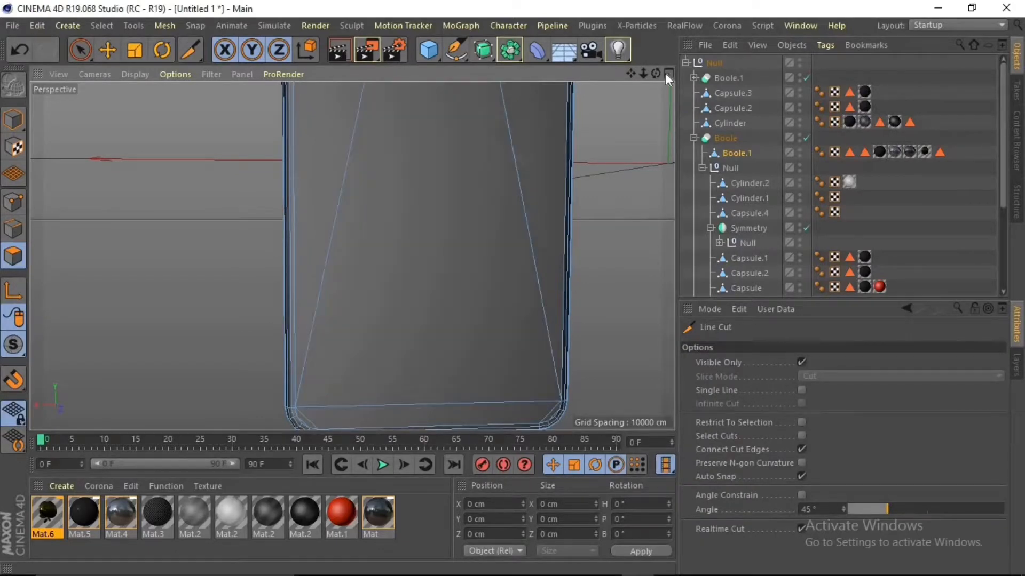
scroll(298, 357, up, 3)
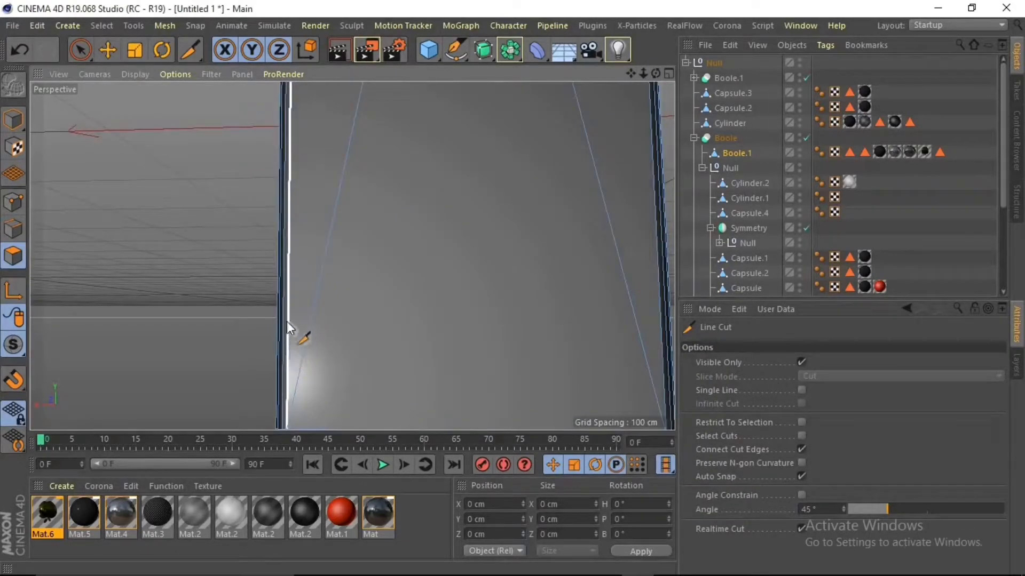
scroll(287, 323, down, 1)
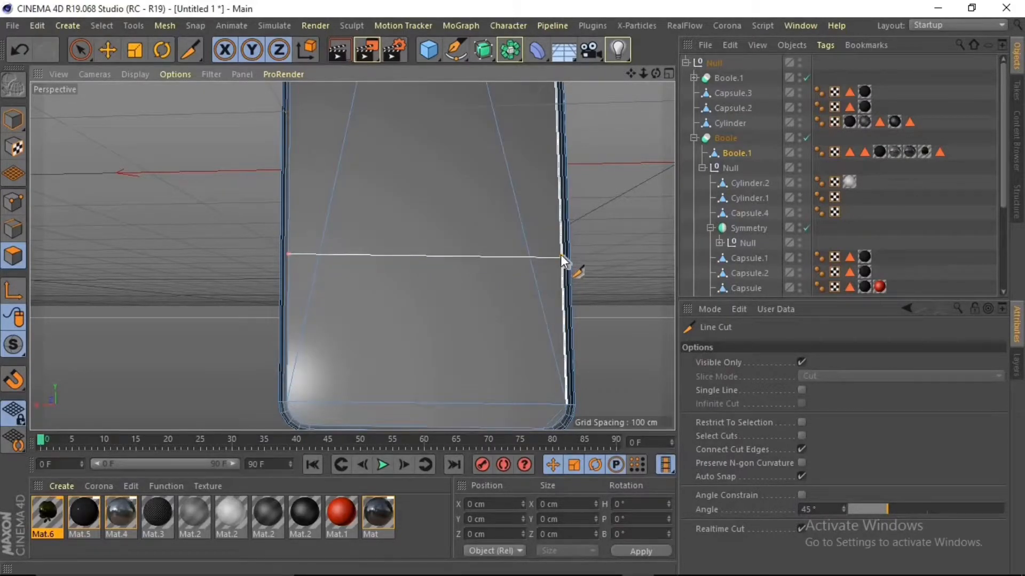
click(563, 254)
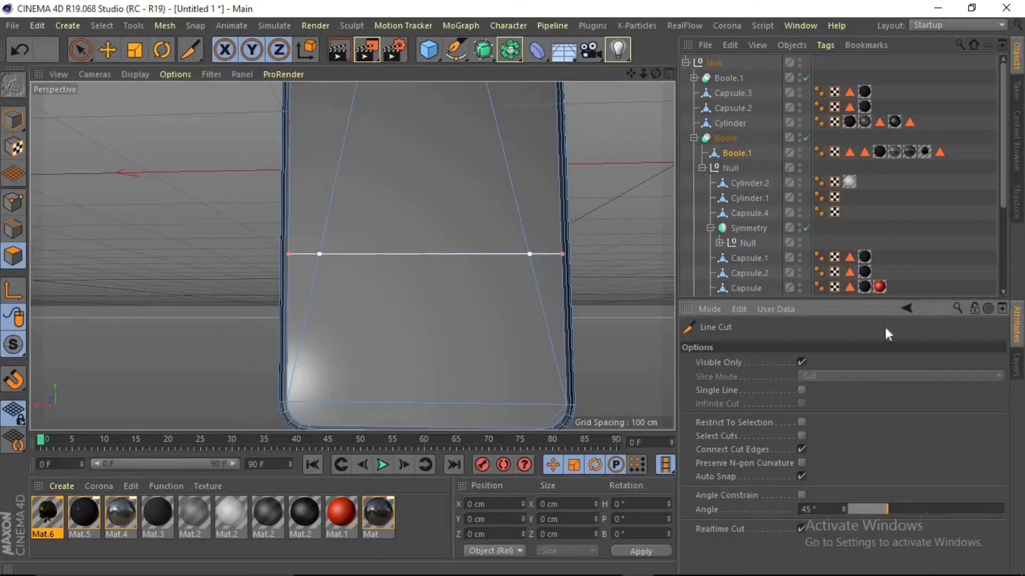
- Select the back faces beneath the new cut and melt them into one rectangular face
click(108, 50)
click(79, 49)
click(327, 299)
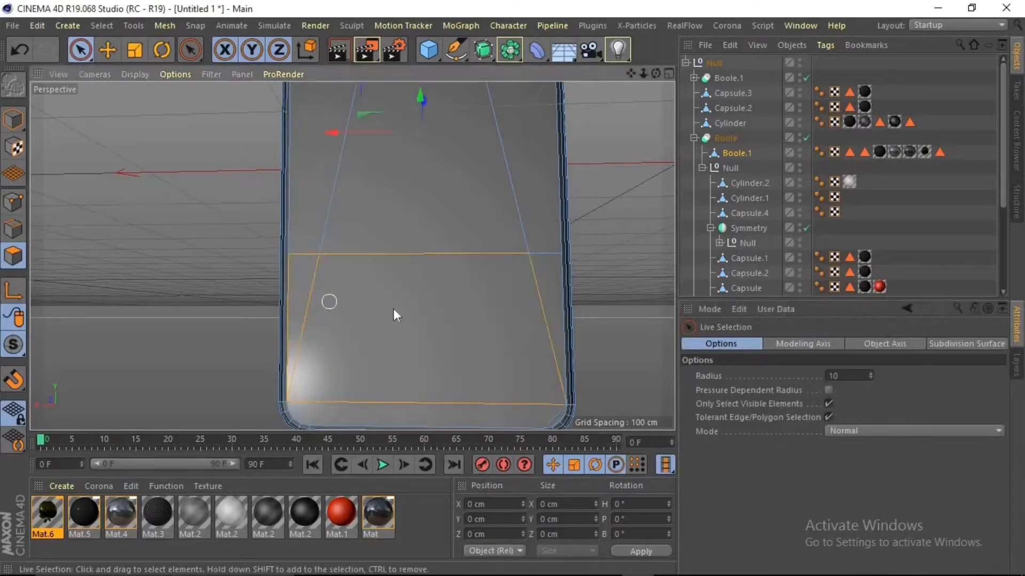
right_click(153, 242)
click(232, 521)
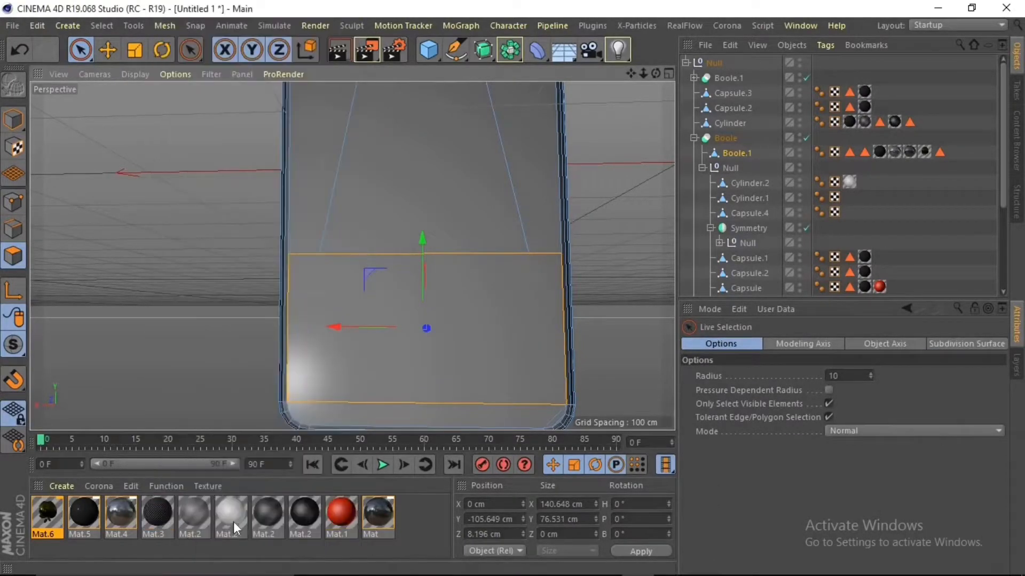
drag(656, 73, 574, 219)
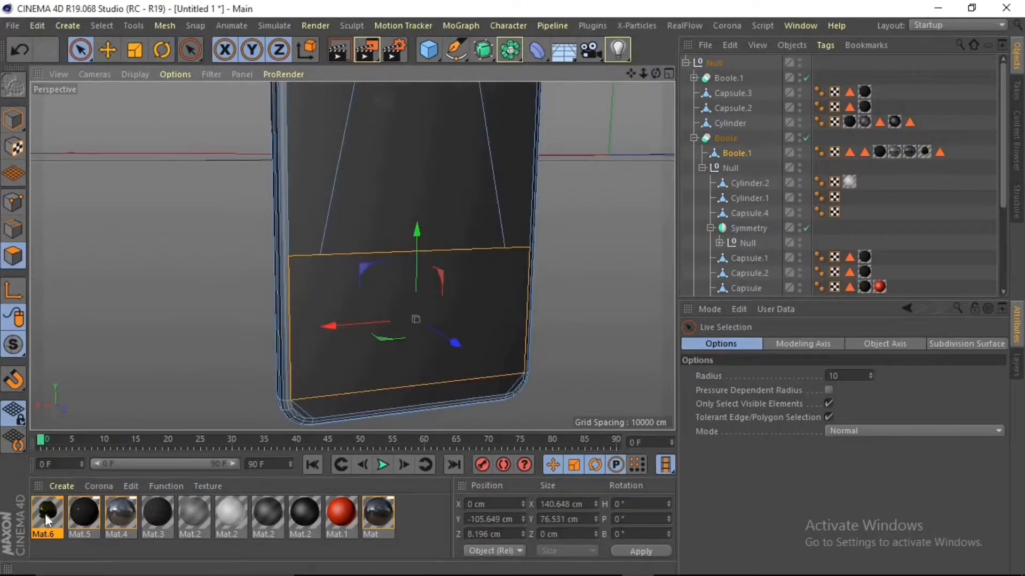
- Duplicate Mat.6 and replace the copy's alpha texture with the iPhone label text image, copying the file to the project location
ctrl+drag(46, 516, 75, 512)
double_click(84, 512)
click(293, 325)
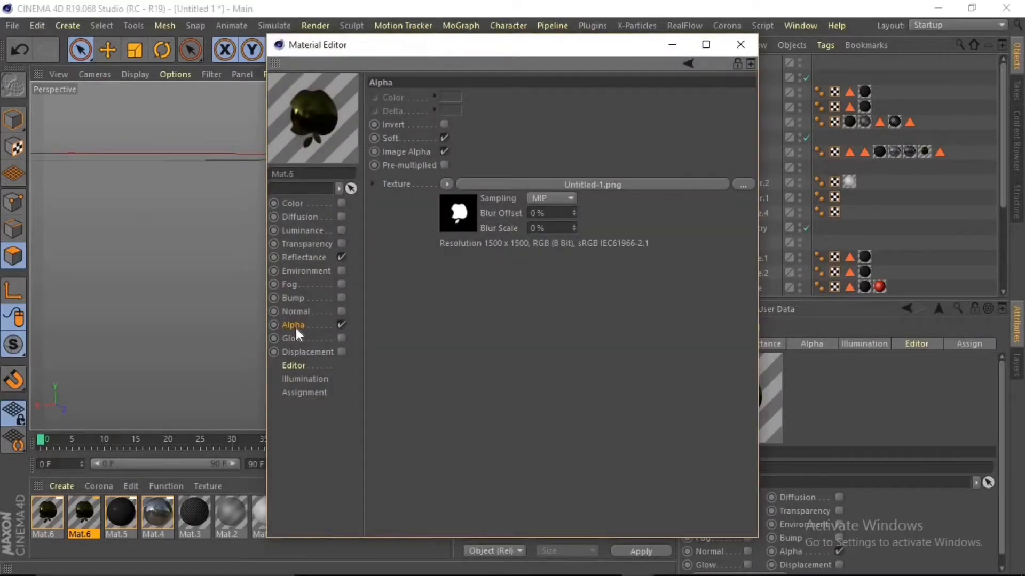
click(742, 184)
click(442, 176)
click(621, 327)
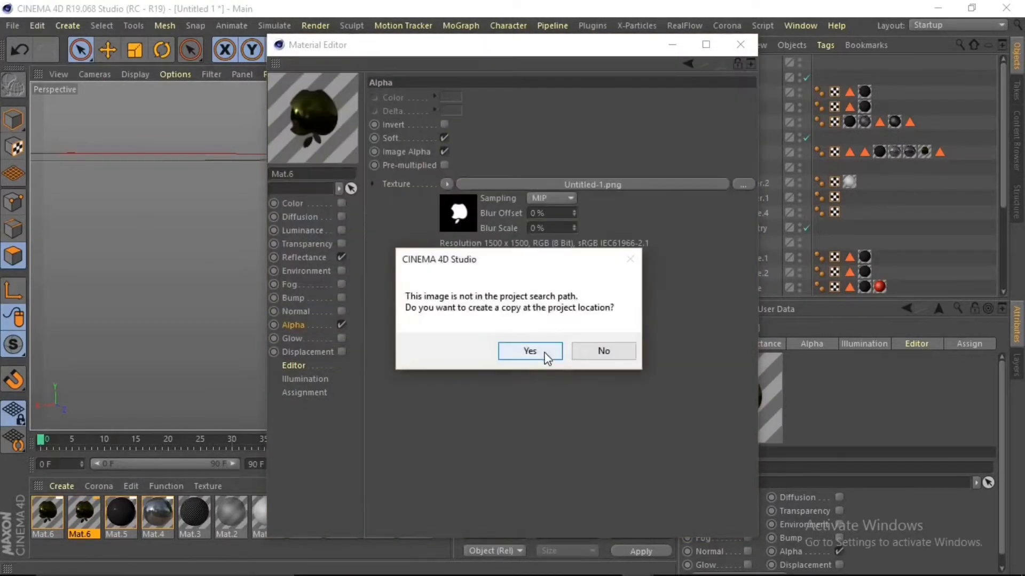
click(528, 350)
click(740, 45)
- Apply the duplicated label material to the rectangular lower back face and set its projection to Cubic
drag(90, 513, 349, 363)
mouse_move(656, 74)
mouse_down()
mouse_move(648, 93)
mouse_move(654, 71)
mouse_up()
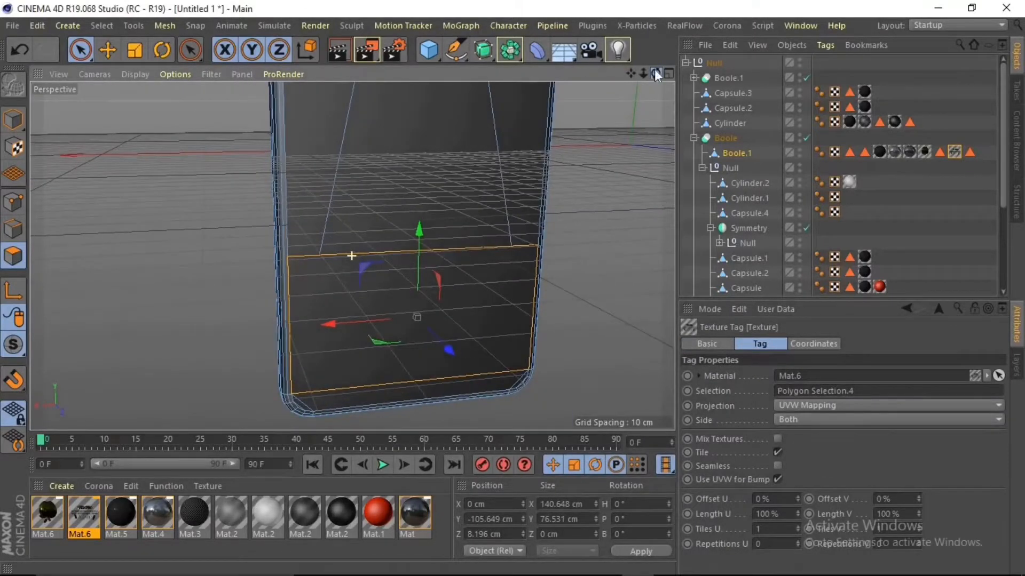
click(797, 496)
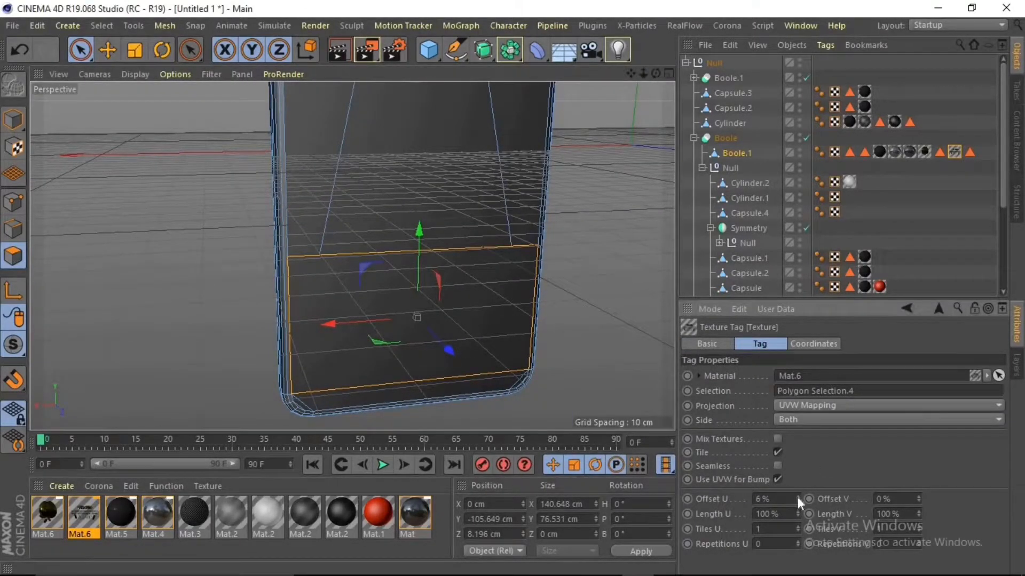
click(806, 405)
click(805, 467)
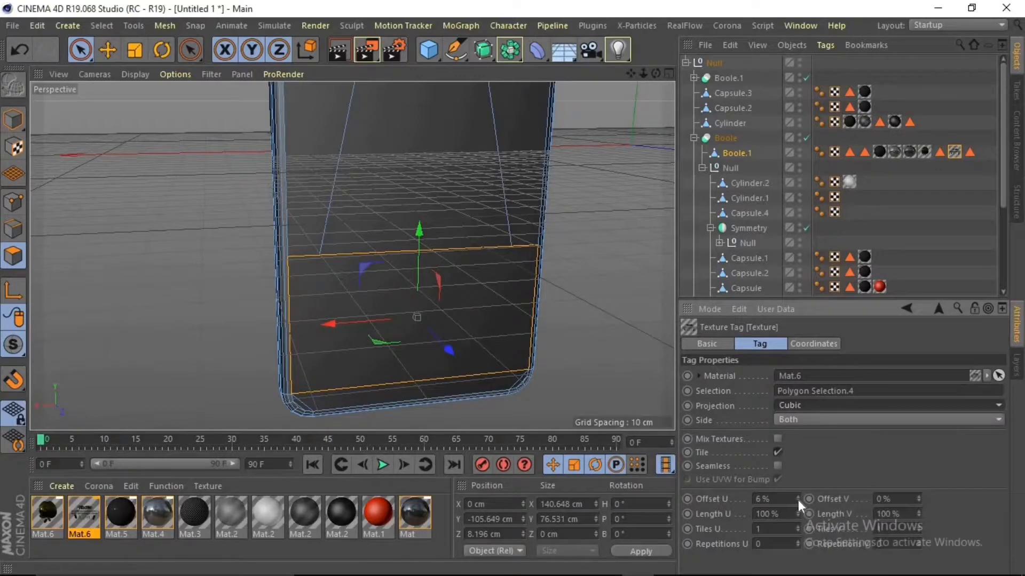
- Fit the label texture on the face with Offset U 10%, Offset V -49% and Length U 76%, keeping Tile enabled
mouse_move(798, 501)
mouse_down()
mouse_move(811, 497)
mouse_move(796, 495)
mouse_up()
mouse_move(919, 498)
mouse_down()
mouse_move(937, 492)
mouse_move(920, 498)
mouse_up()
drag(798, 511, 798, 511)
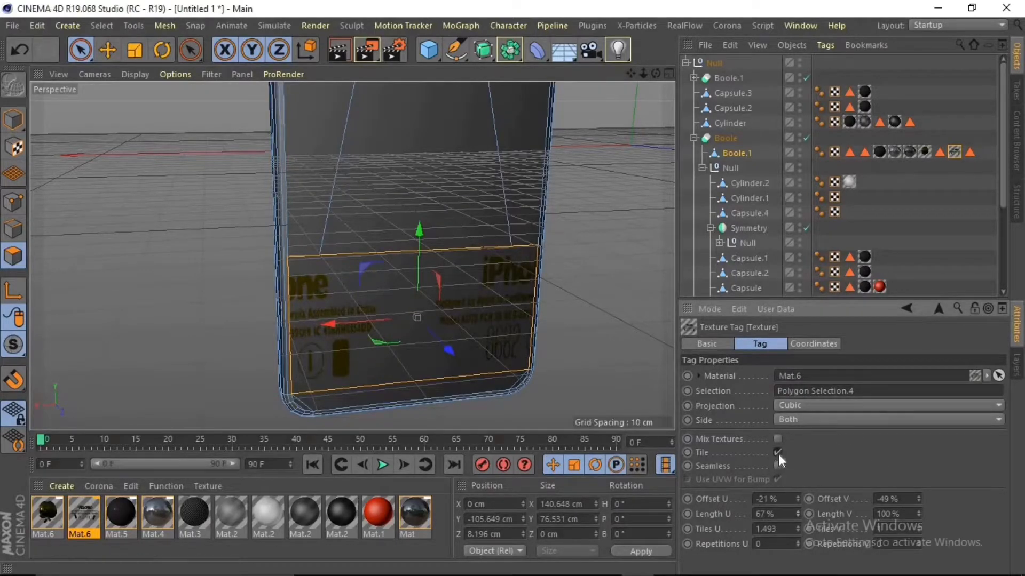
click(777, 452)
mouse_move(798, 497)
mouse_down()
mouse_move(799, 507)
mouse_move(799, 493)
mouse_up()
click(777, 452)
drag(655, 73, 630, 75)
- Set the front view's display mode to Gouraud Shading (Lines) and return to the perspective view
middle_click(351, 256)
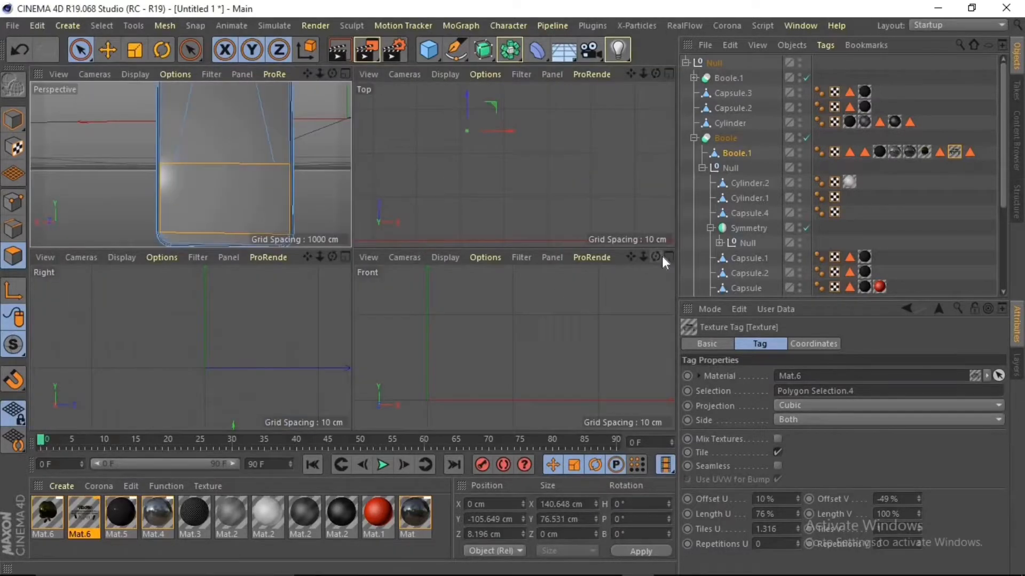
click(346, 75)
click(670, 74)
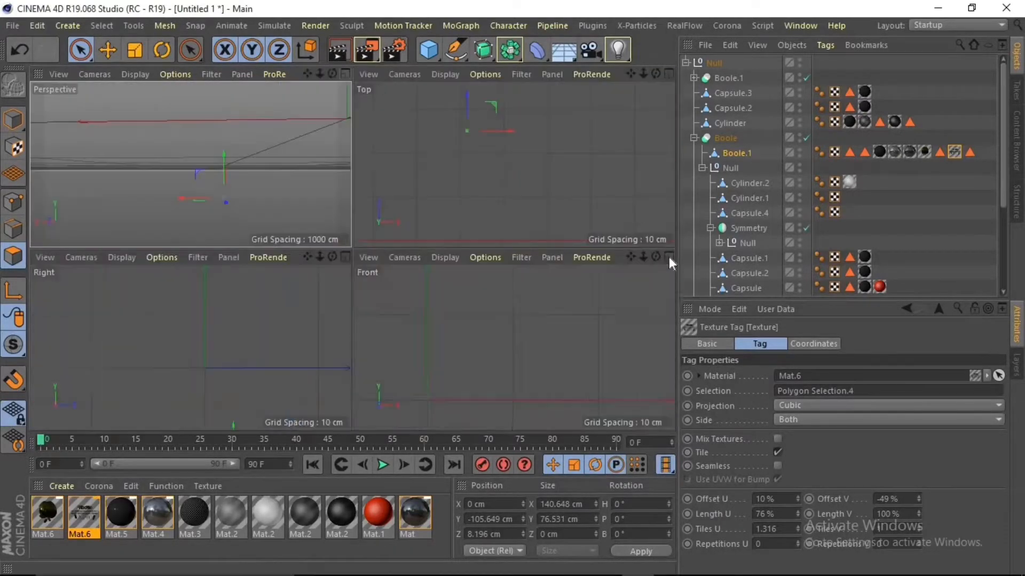
click(668, 257)
click(135, 74)
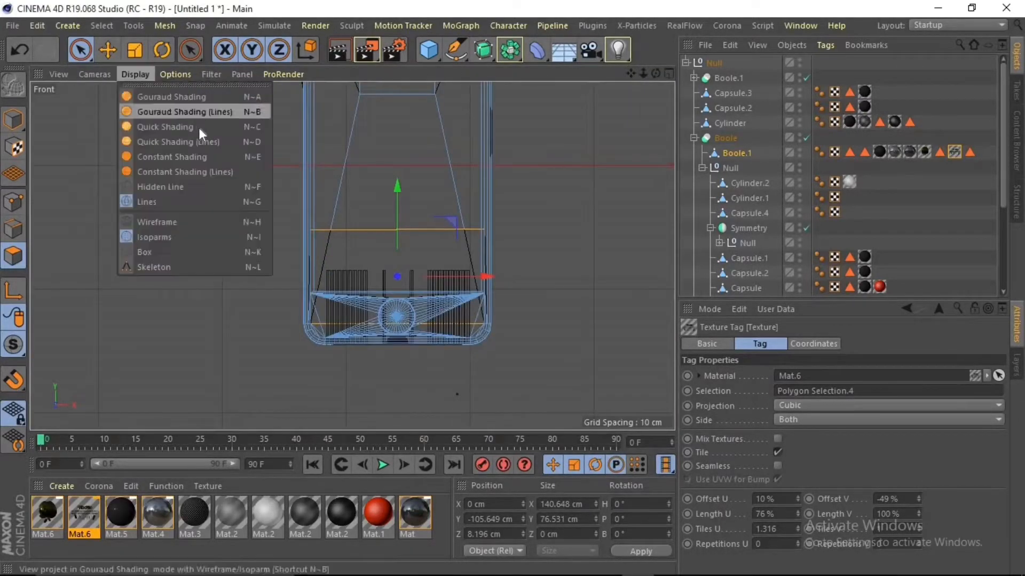
click(198, 109)
scroll(477, 204, down, 3)
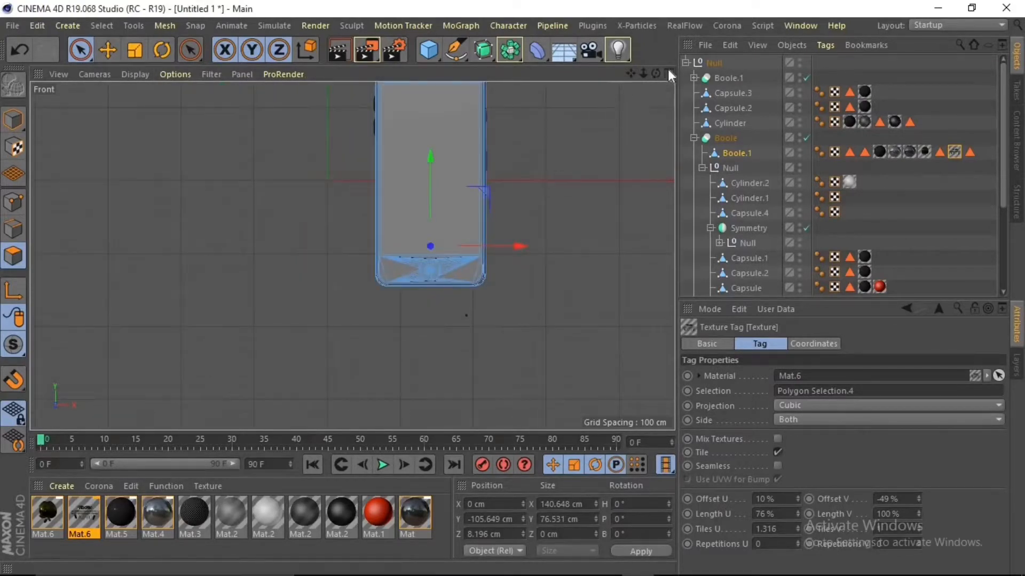
click(669, 74)
click(346, 74)
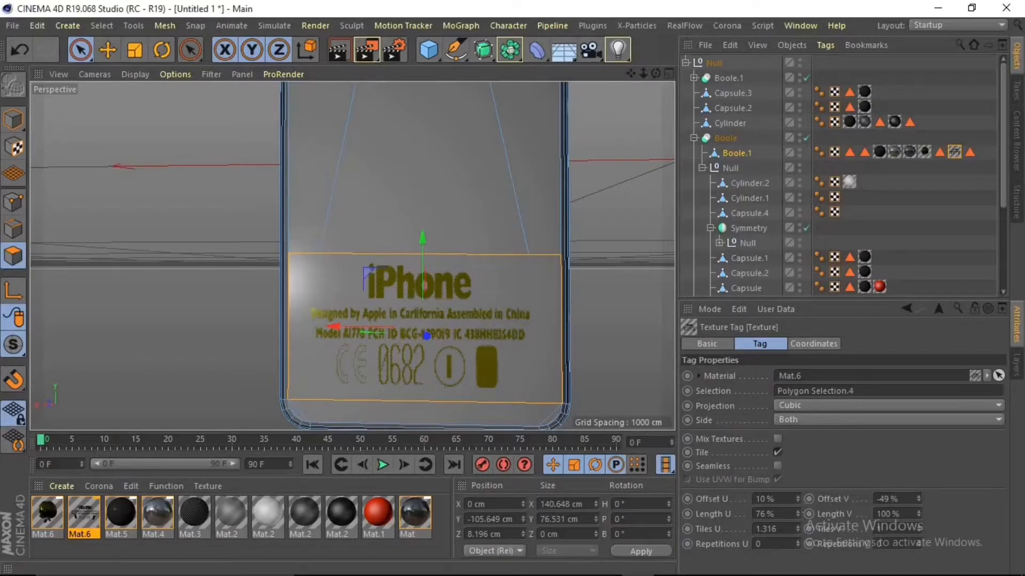
- Refit the iPhone label texture with Offset U 16%, Offset V 3%, Length U 66% and Length V 65%
drag(917, 514, 918, 575)
mouse_move(919, 499)
mouse_down()
mouse_move(919, 486)
mouse_move(920, 549)
mouse_move(888, 486)
mouse_move(918, 506)
mouse_move(917, 483)
mouse_up()
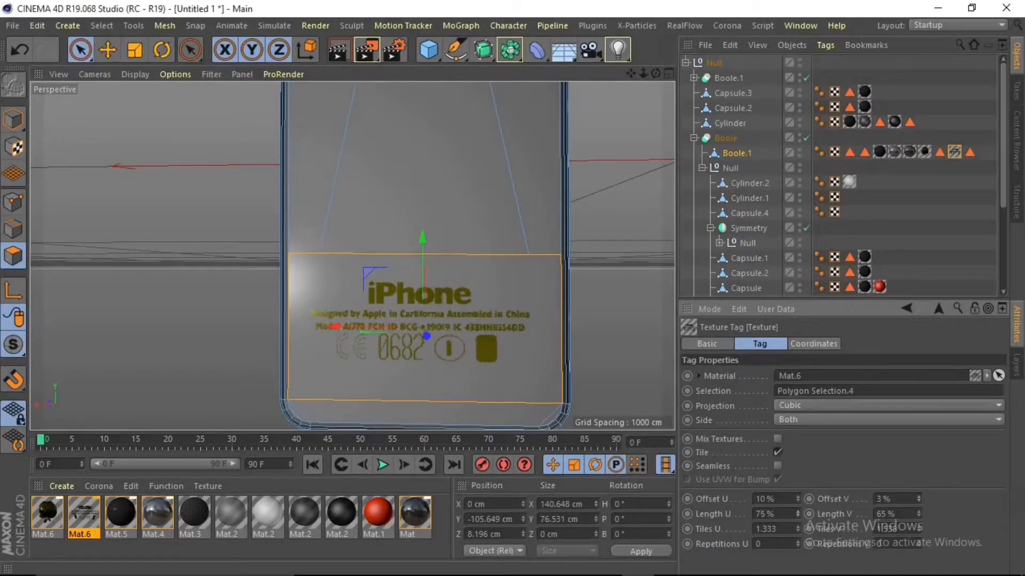
drag(797, 514, 797, 493)
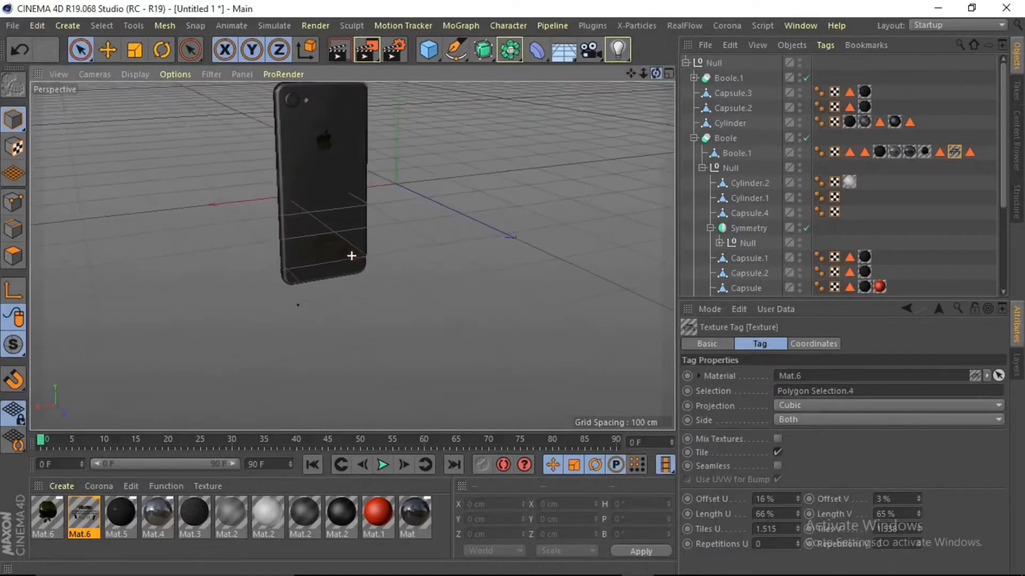
- Add a Floor object and raise the phone's Null above it to a Y position of about 332 cm
drag(655, 73, 587, 158)
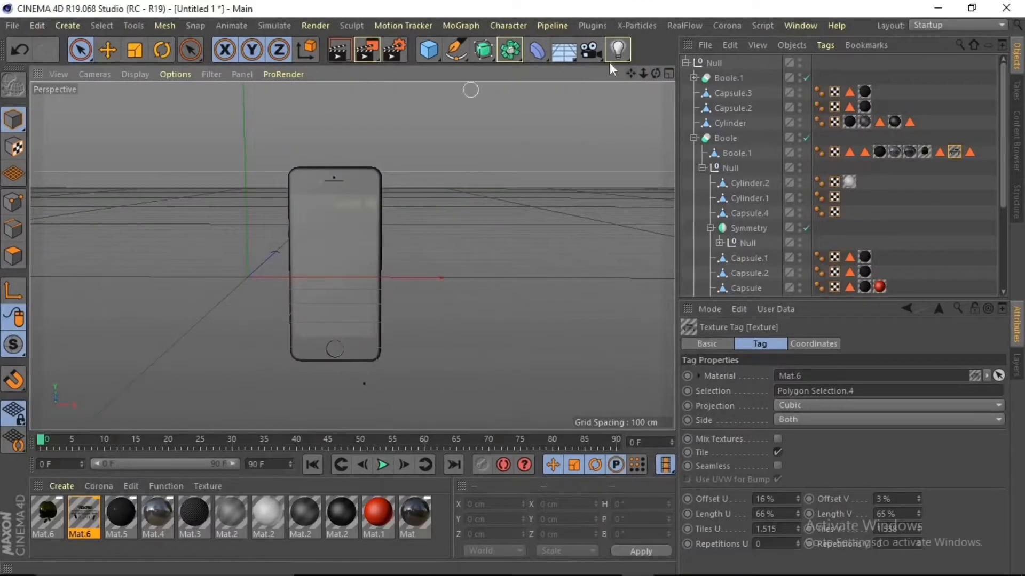
click(686, 63)
click(563, 49)
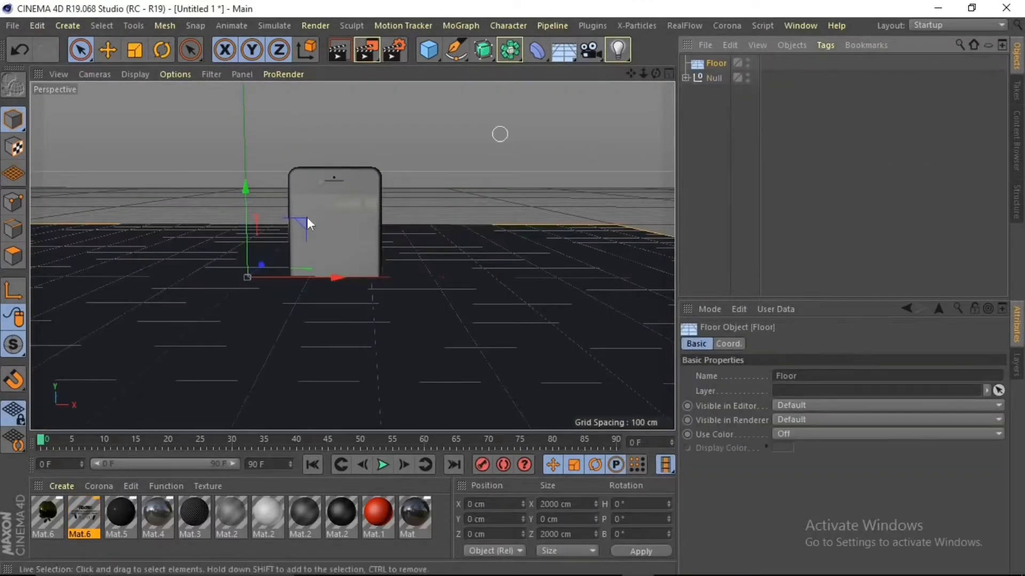
click(713, 78)
drag(302, 155, 302, 12)
scroll(352, 256, down, 2)
- Add a Rigid Body tag to the phone's Null and set its Inherit Tag to Compound Collision Shape
drag(655, 74, 630, 69)
click(826, 45)
mouse_move(850, 265)
click(803, 245)
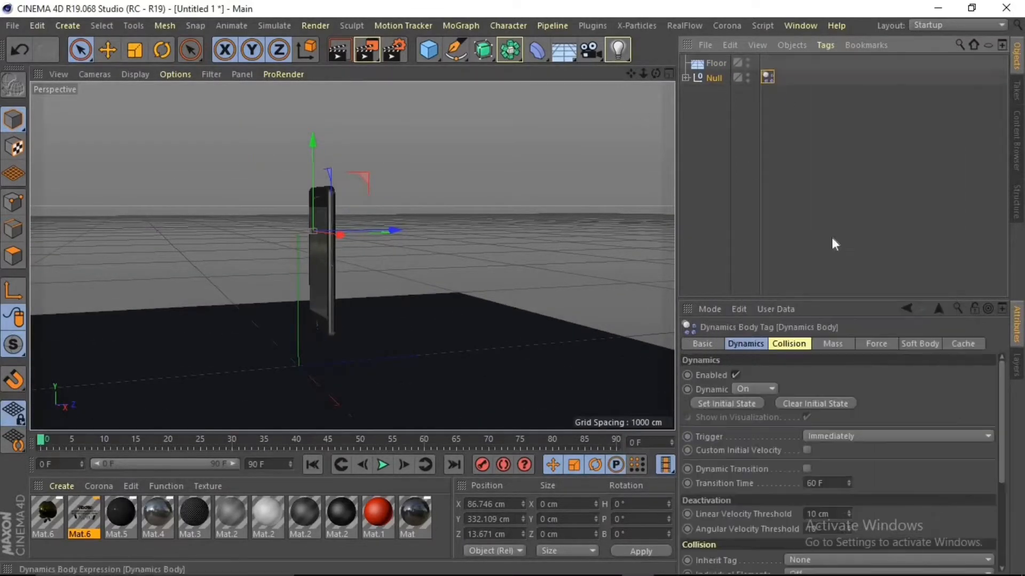
click(788, 344)
click(891, 375)
click(840, 415)
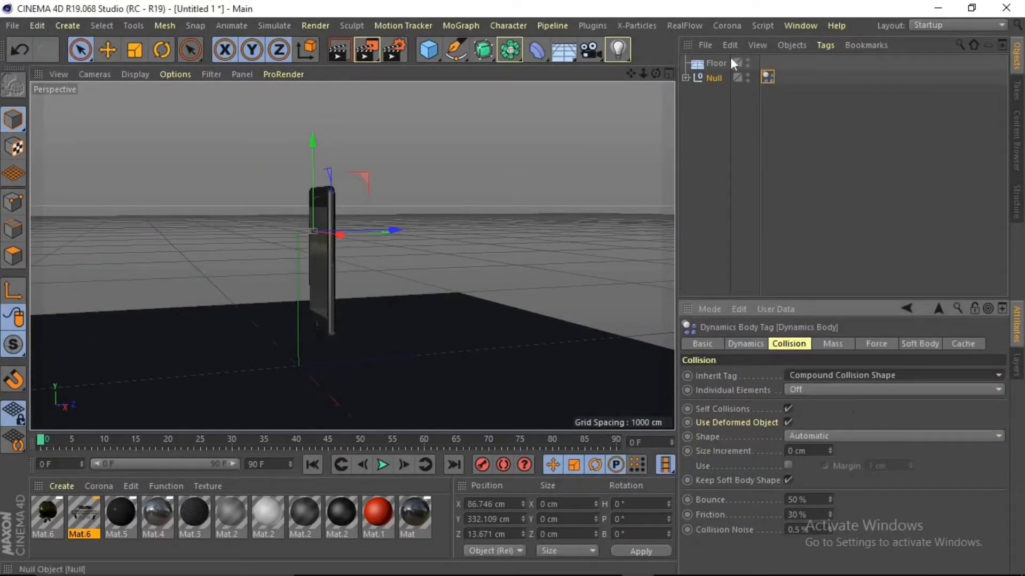
- Add a Collider Body tag to the floor
click(715, 63)
click(825, 45)
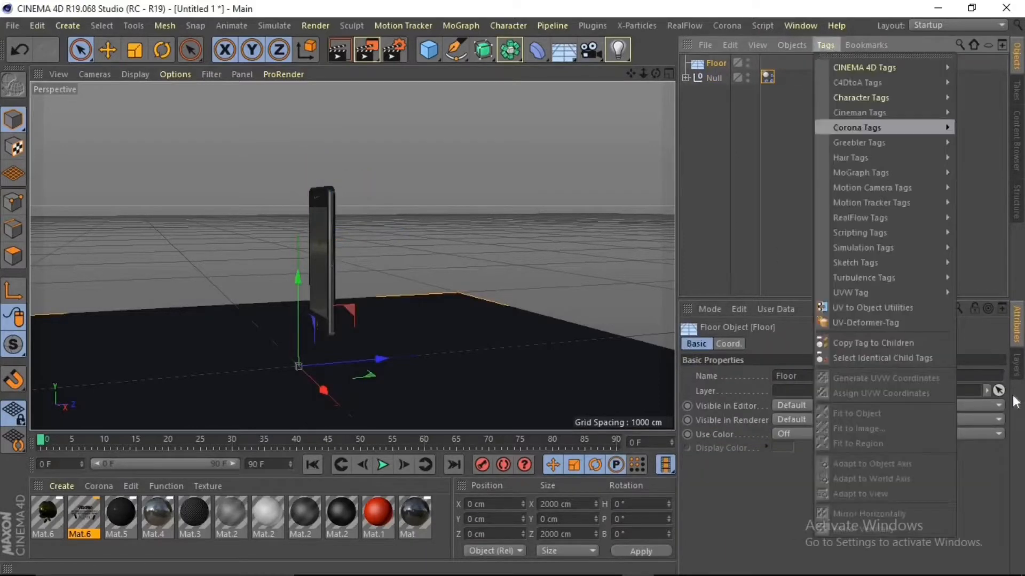
mouse_move(867, 246)
click(793, 276)
- Tilt the phone's Null to a rotation of about H 21°, P -76° and B 24°
click(710, 76)
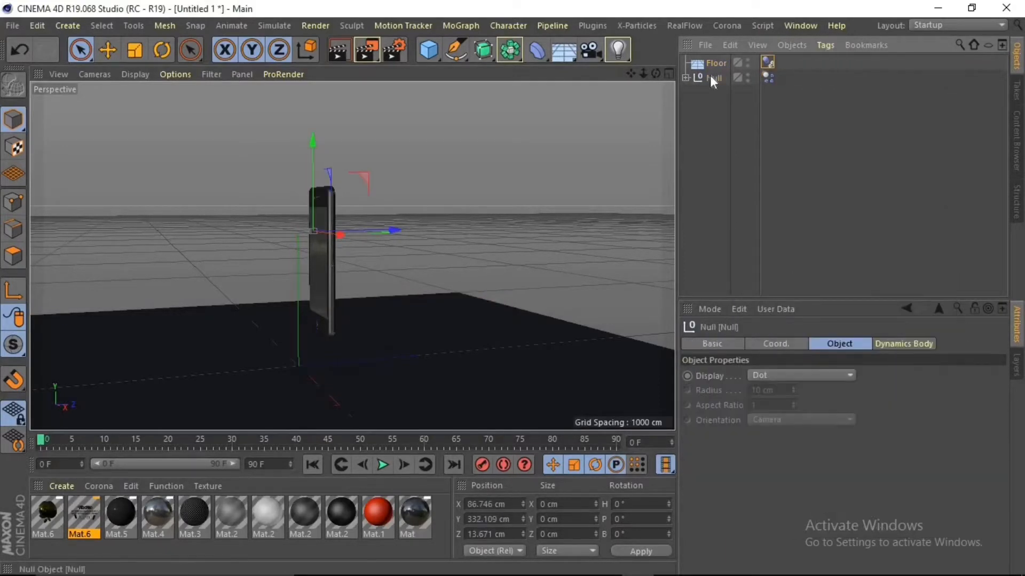
click(155, 52)
drag(307, 177, 307, 235)
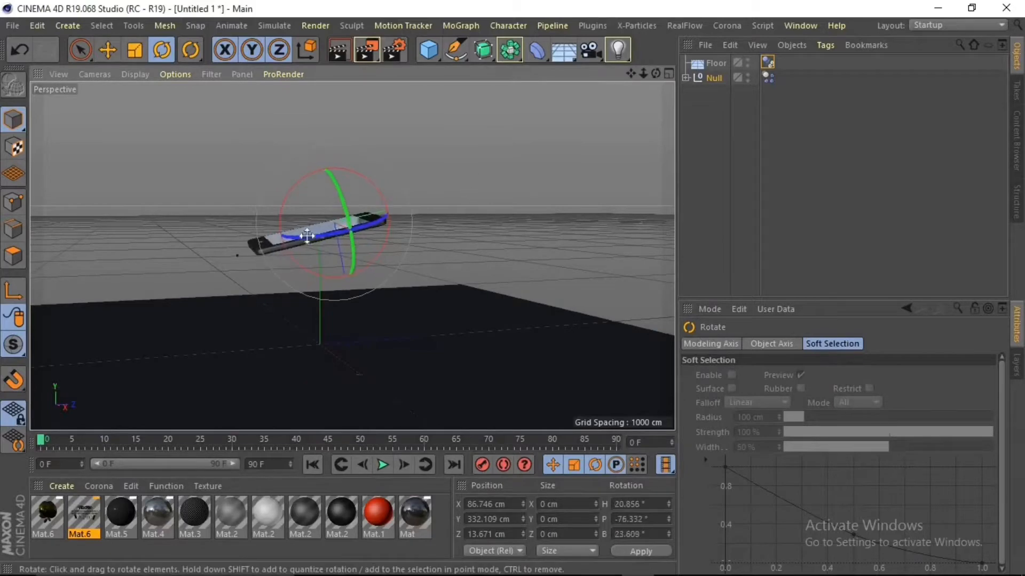
scroll(223, 267, up, 5)
scroll(331, 164, down, 4)
scroll(587, 129, up, 2)
scroll(160, 179, down, 2)
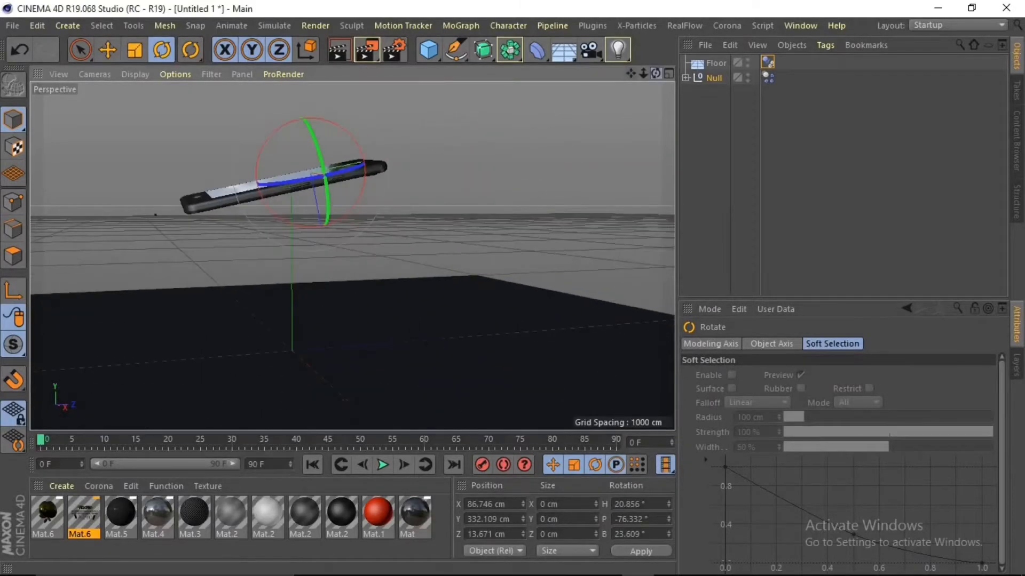
scroll(352, 256, down, 3)
- Play the dynamics simulation so the phone drops onto the floor and pause it at frame 66
click(376, 467)
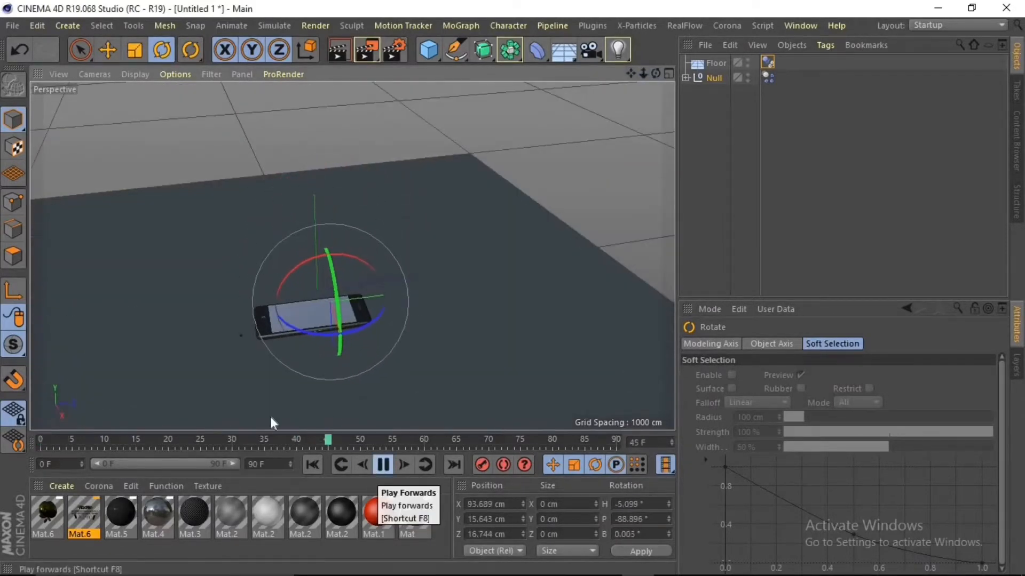
scroll(291, 357, up, 3)
click(382, 465)
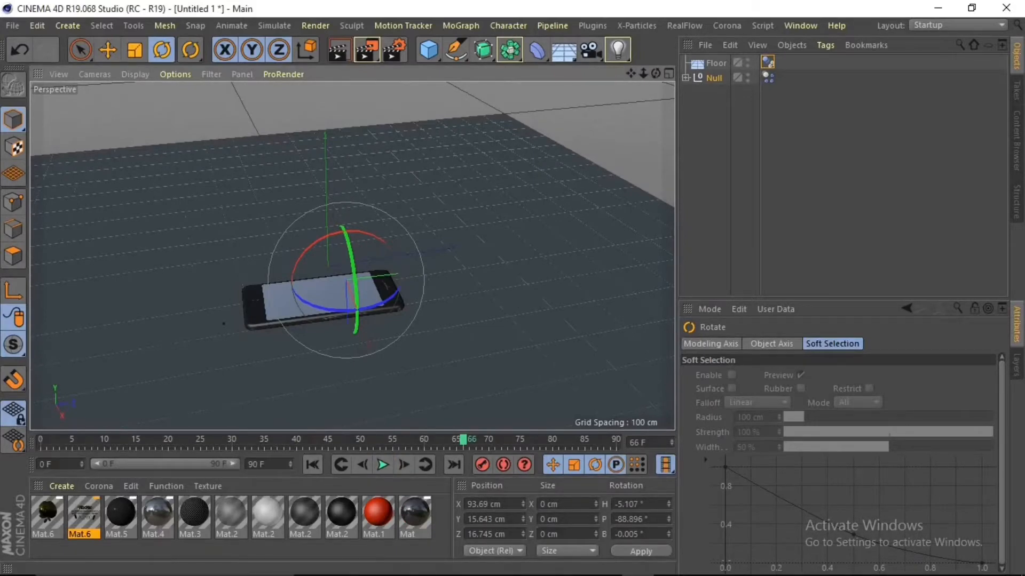
- Add a light and move it above the floor near the phone, at about X 425, Y 365, Z 0 cm
mouse_move(656, 73)
mouse_down()
mouse_move(656, 42)
mouse_move(652, 74)
mouse_up()
click(617, 50)
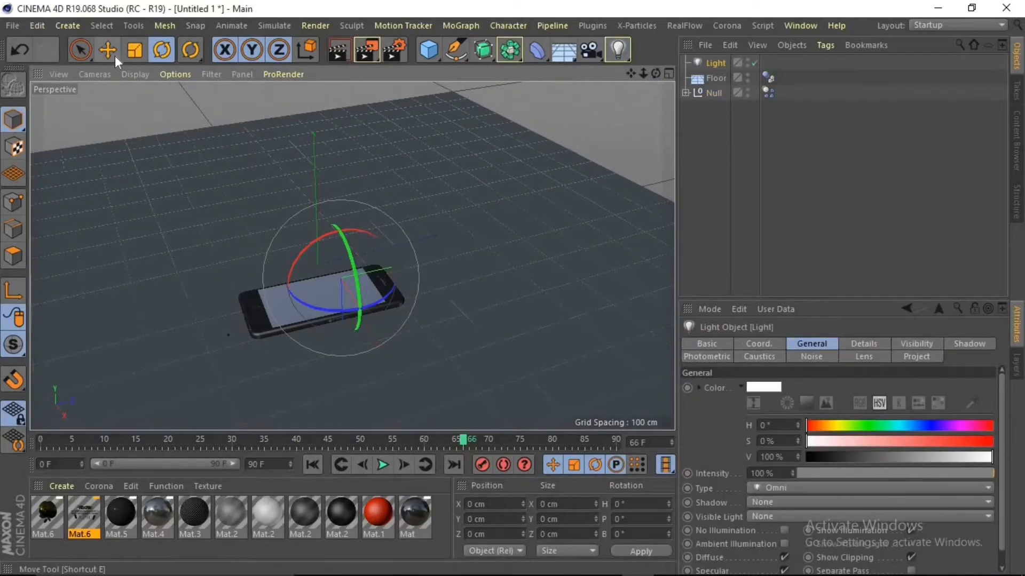
click(114, 56)
drag(316, 179, 319, 43)
drag(349, 137, 469, 237)
ctrl+drag(524, 179, 526, 176)
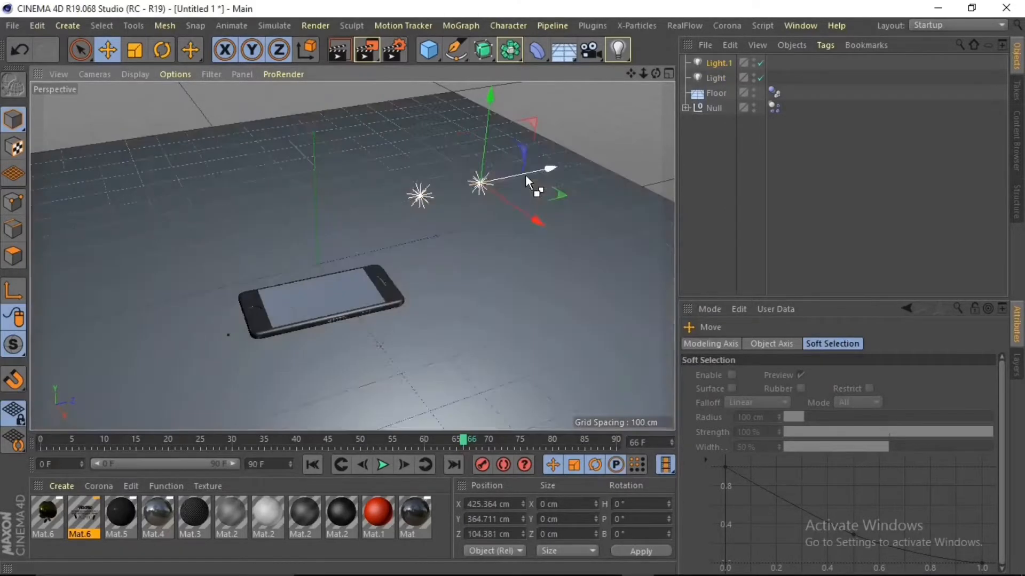
key(ctrl+z)
- Give the light Shadow Maps (Soft) and a faint warm color with hue 56° and saturation 5%
click(714, 65)
click(779, 502)
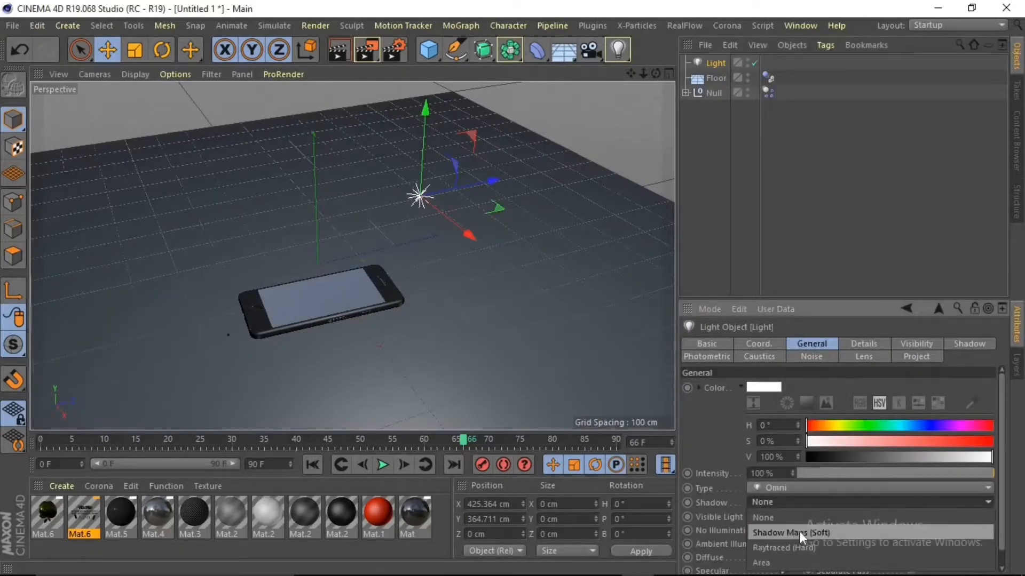
click(799, 531)
click(835, 425)
drag(821, 441, 815, 441)
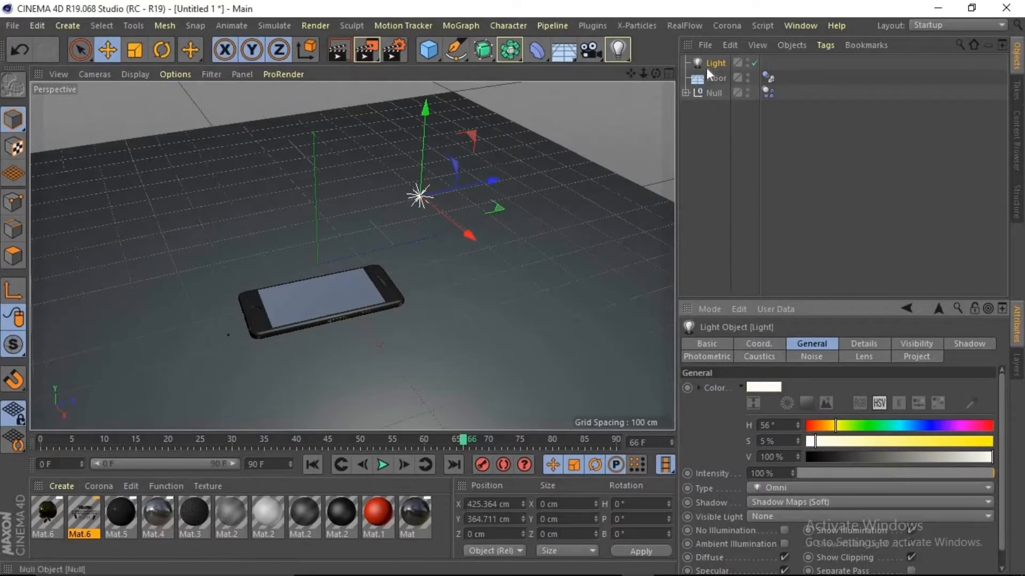
- Add a camera, look through it and frame the phone in a close, angled view of its screen
click(597, 53)
scroll(336, 319, up, 4)
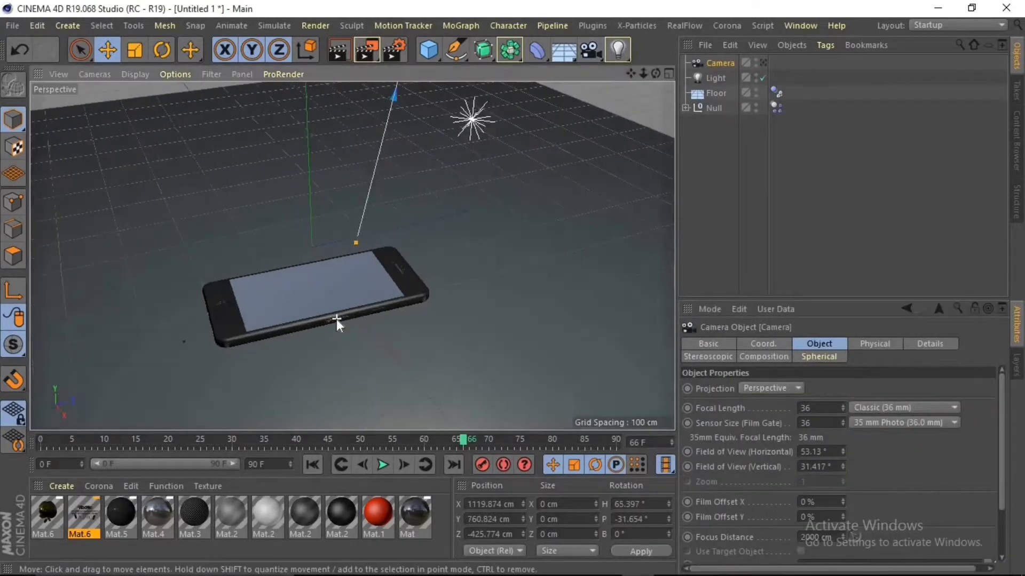
drag(655, 73, 674, 84)
scroll(412, 315, up, 3)
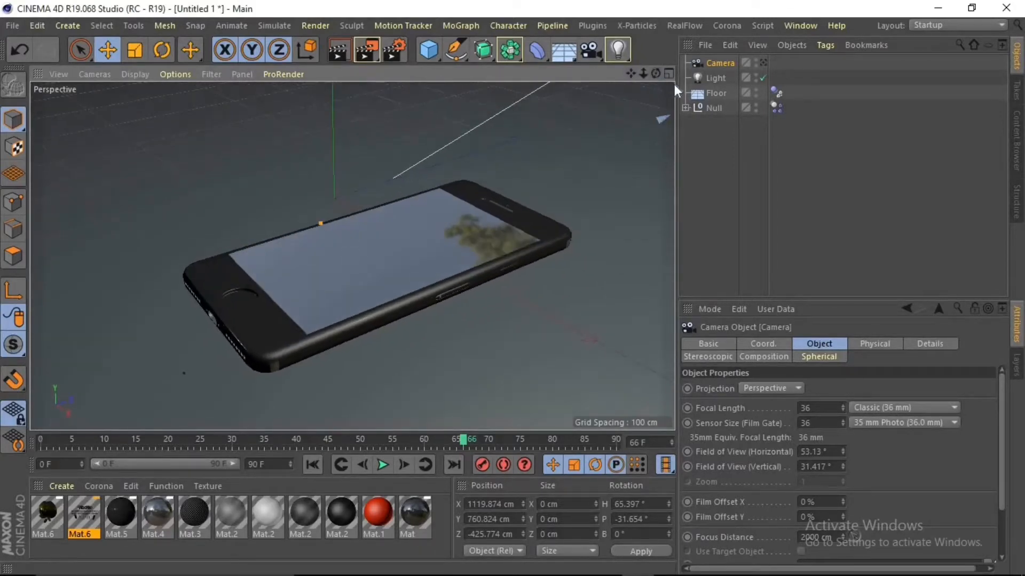
click(763, 61)
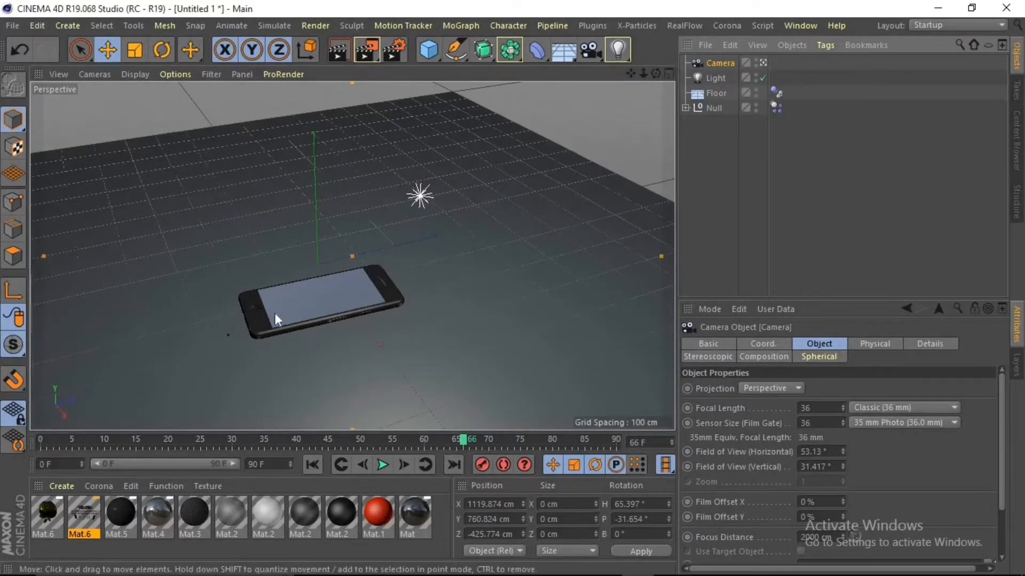
scroll(274, 313, up, 5)
drag(632, 74, 573, 90)
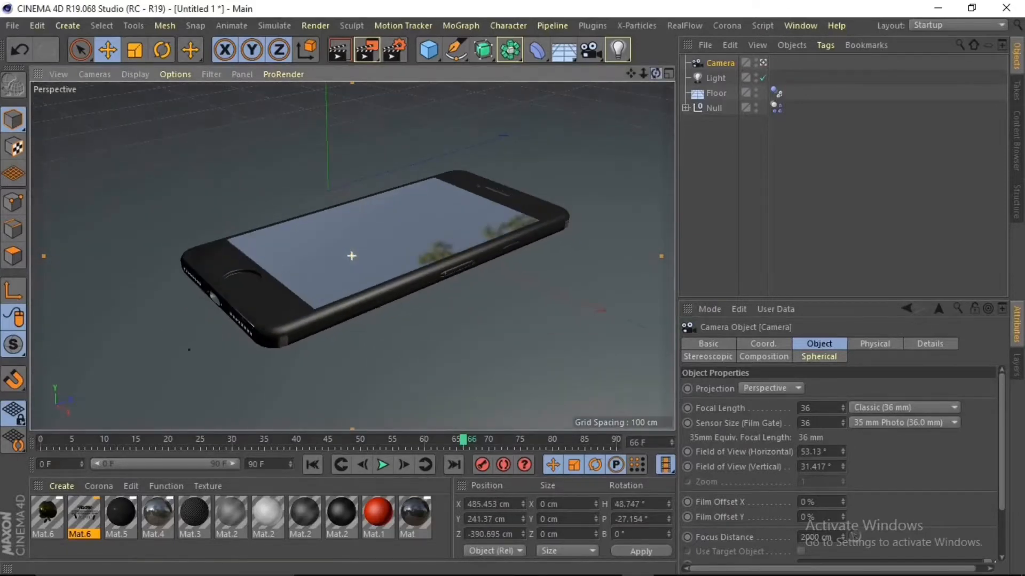
- Leave the camera view, reposition the light and place a copy of it at about X 163, Y 365, Z -138 cm
click(763, 62)
scroll(489, 287, down, 6)
click(715, 78)
drag(581, 168, 526, 256)
drag(546, 239, 593, 278)
ctrl+drag(598, 263, 418, 217)
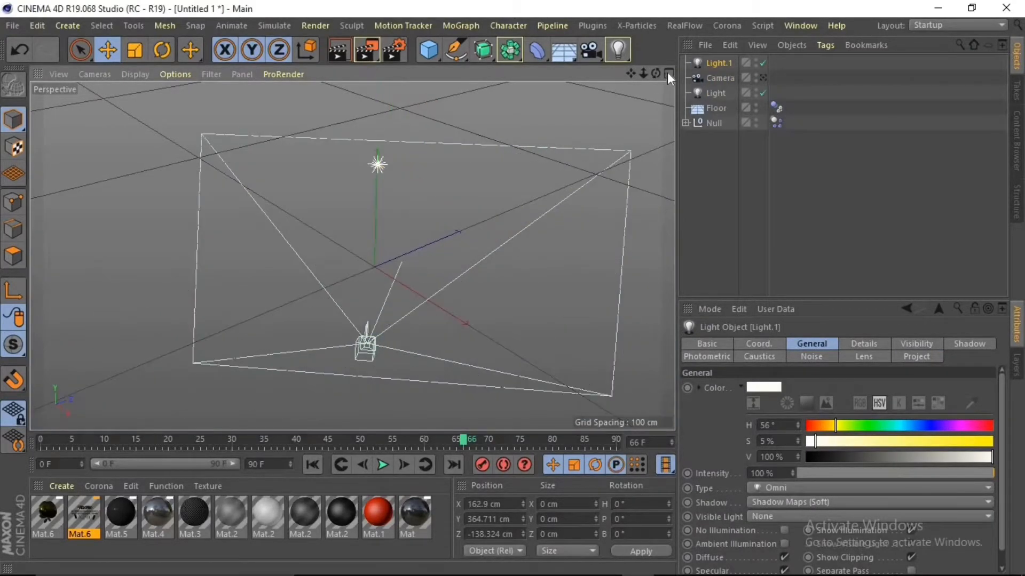
click(669, 73)
click(337, 74)
click(668, 74)
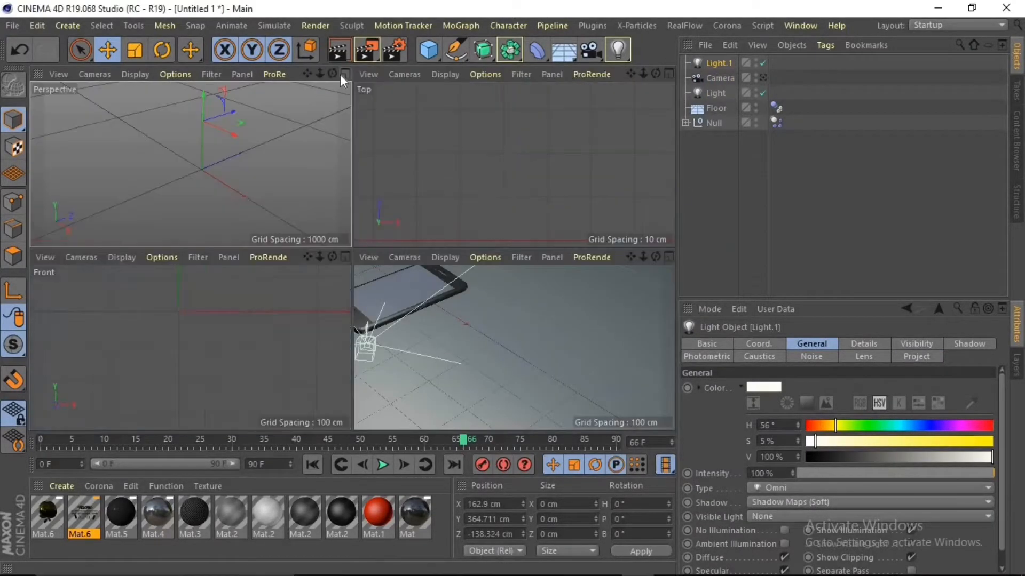
click(344, 73)
click(668, 75)
click(344, 73)
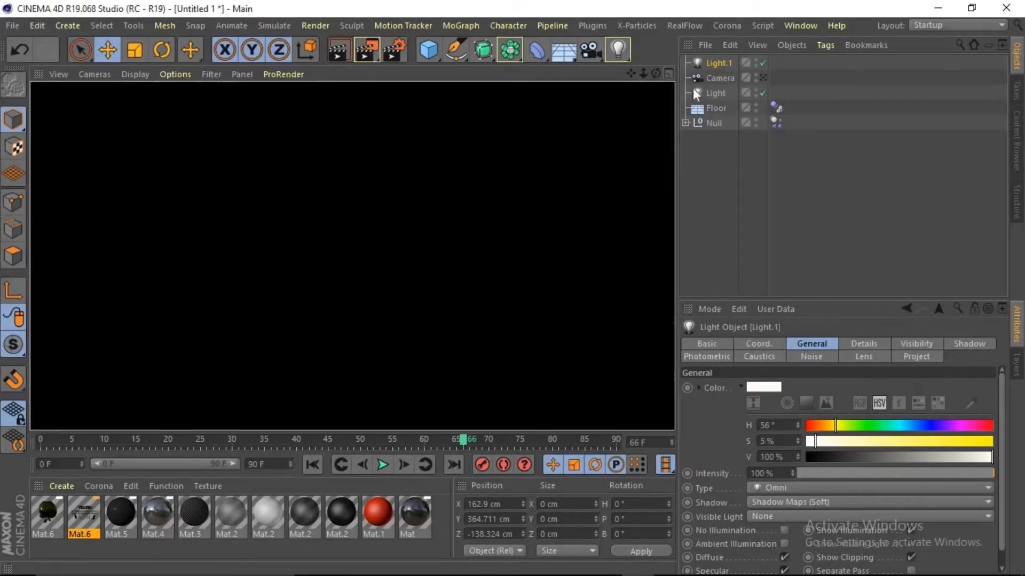
- Place another copy of the light at about X -419, Y 394, Z 681 cm and set its hue to 51°
alt+drag(352, 256, 381, 244)
mouse_move(448, 180)
mouse_down()
mouse_move(366, 175)
mouse_move(372, 236)
mouse_move(312, 165)
mouse_move(264, 188)
mouse_move(401, 160)
mouse_move(298, 177)
mouse_move(410, 143)
mouse_move(458, 169)
mouse_move(372, 156)
mouse_move(446, 108)
mouse_move(398, 145)
mouse_move(398, 106)
mouse_up()
click(900, 424)
click(833, 425)
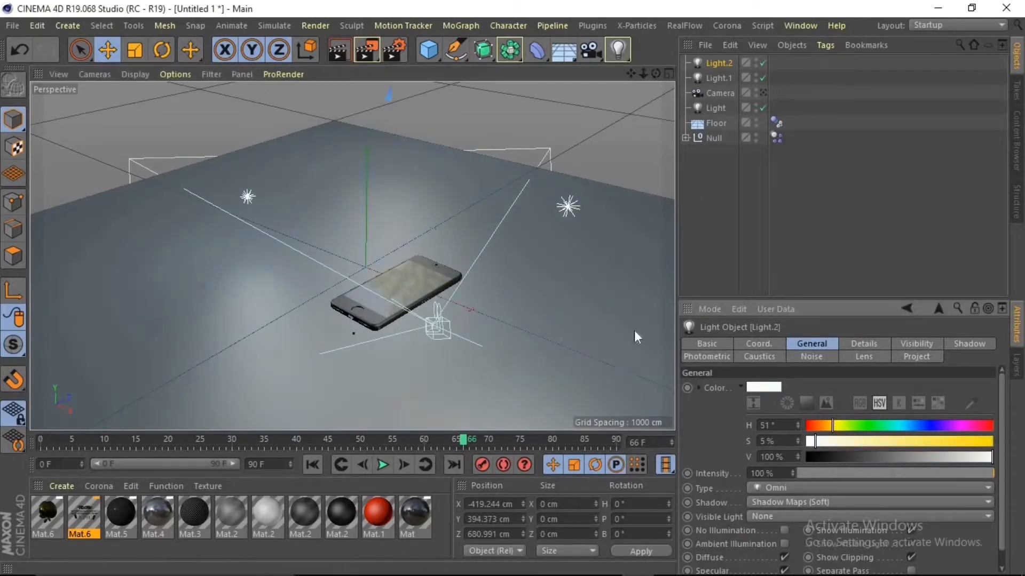
click(762, 92)
click(762, 94)
- Duplicate the phone's Null, flip the copy face down and place it beside the original at about X 6, Z 25 cm
click(714, 138)
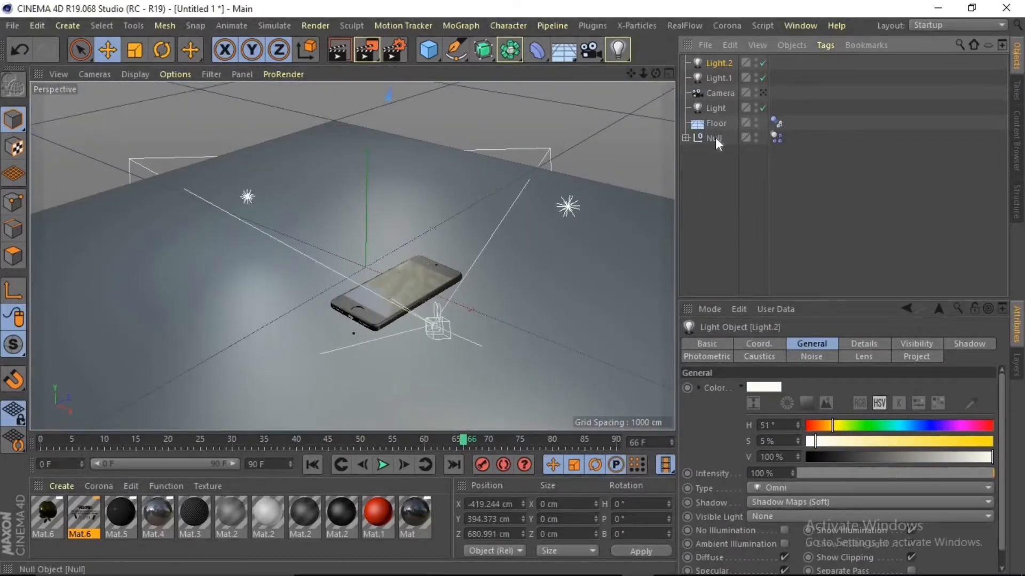
key(r)
drag(434, 257, 393, 331)
click(108, 50)
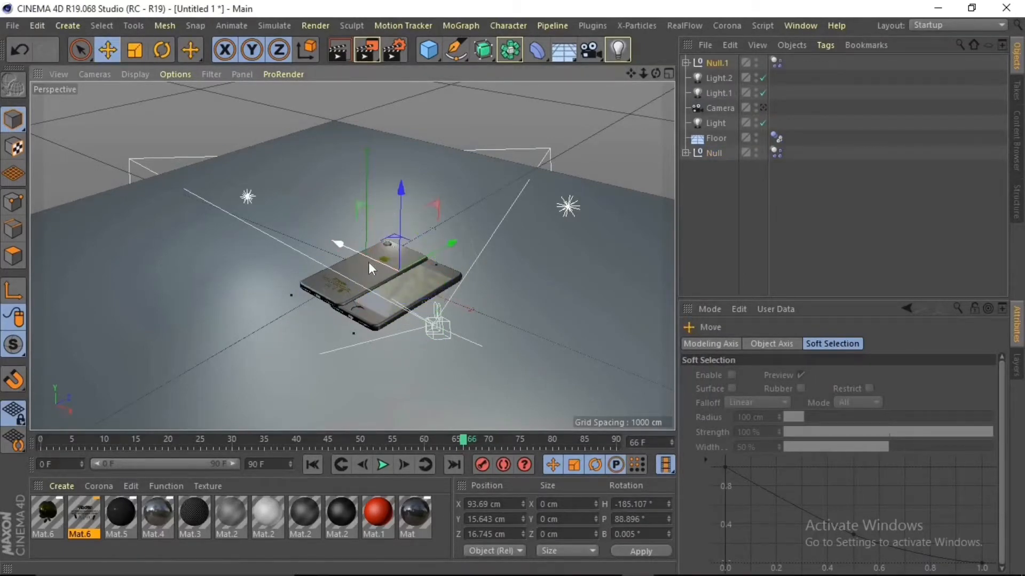
drag(368, 261, 328, 253)
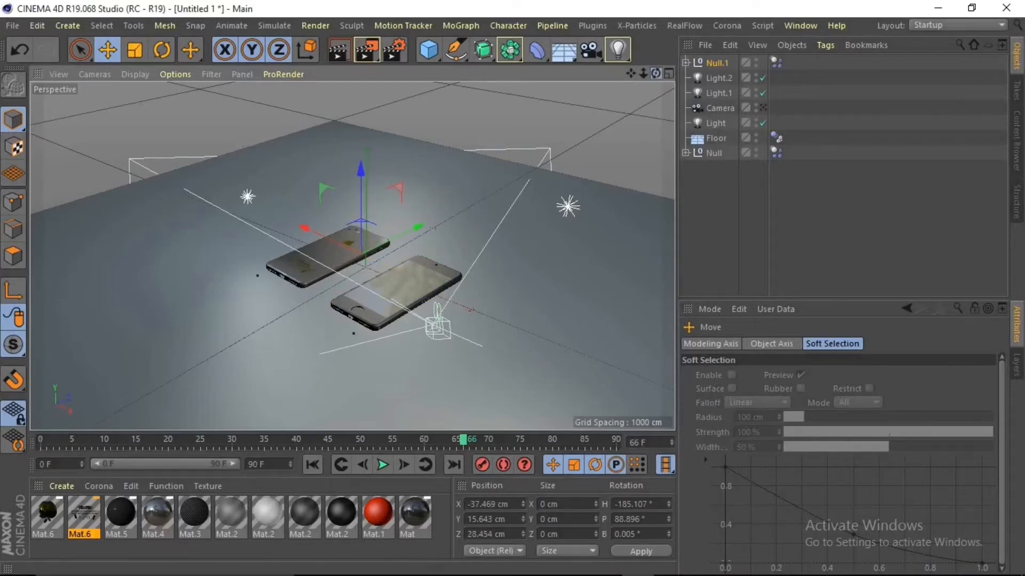
mouse_move(656, 73)
mouse_down()
mouse_move(656, 37)
mouse_move(655, 91)
mouse_up()
drag(314, 226, 329, 235)
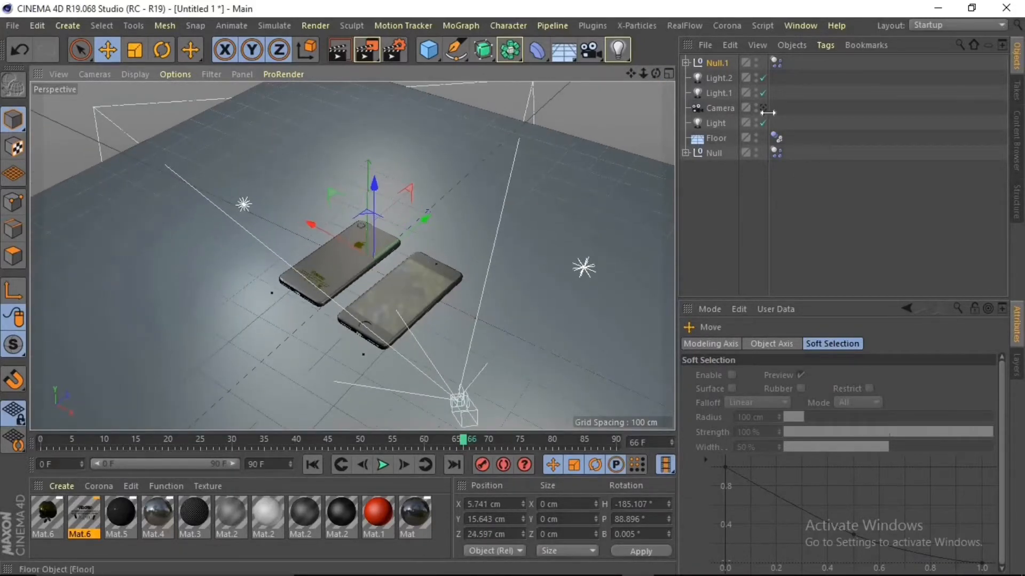
- Look through the camera and reframe it so both phones fill the shot
click(762, 107)
drag(656, 73, 657, 83)
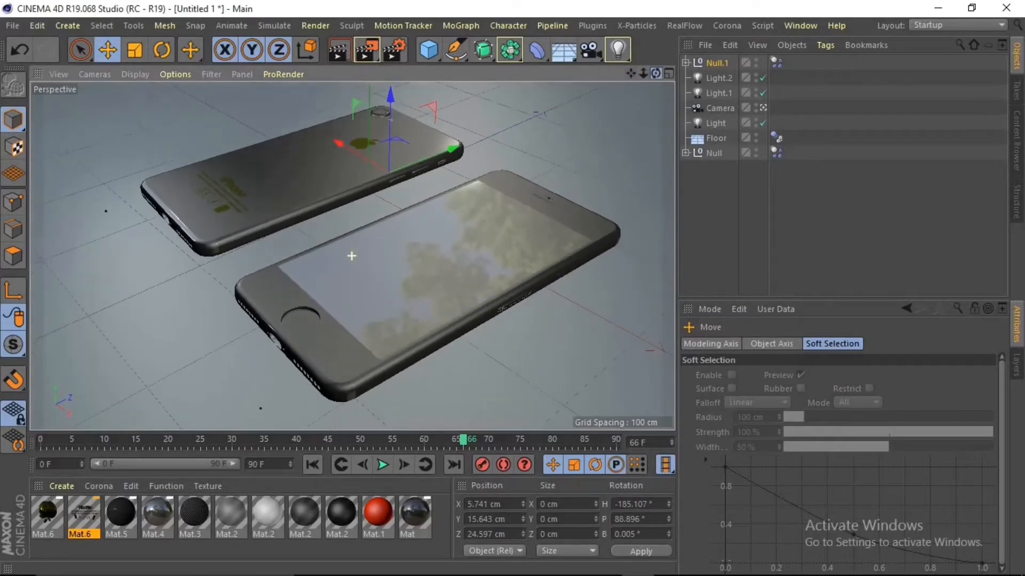
- Create a new material and set its colour value to 96%
click(416, 514)
double_click(442, 503)
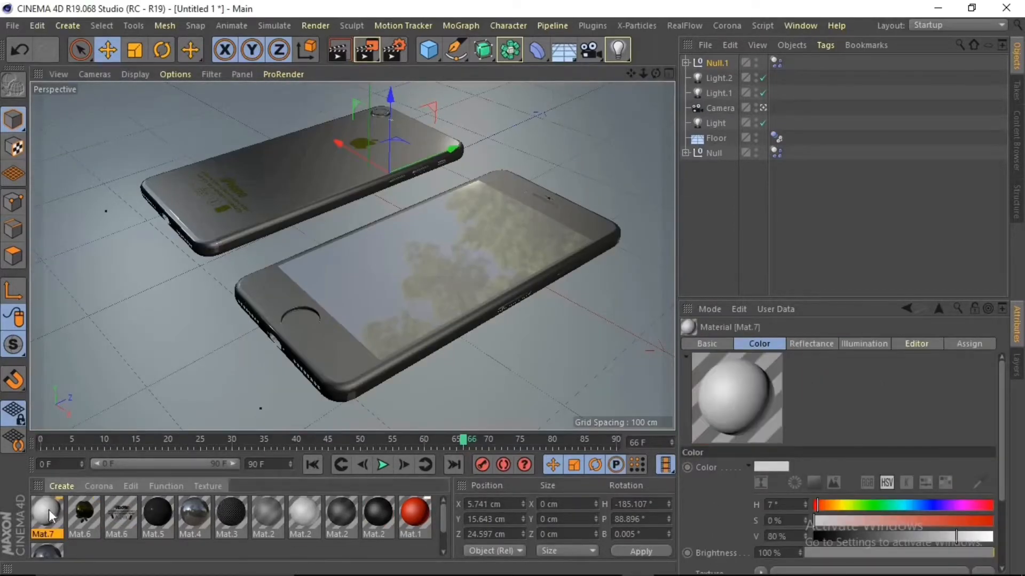
double_click(47, 511)
click(743, 166)
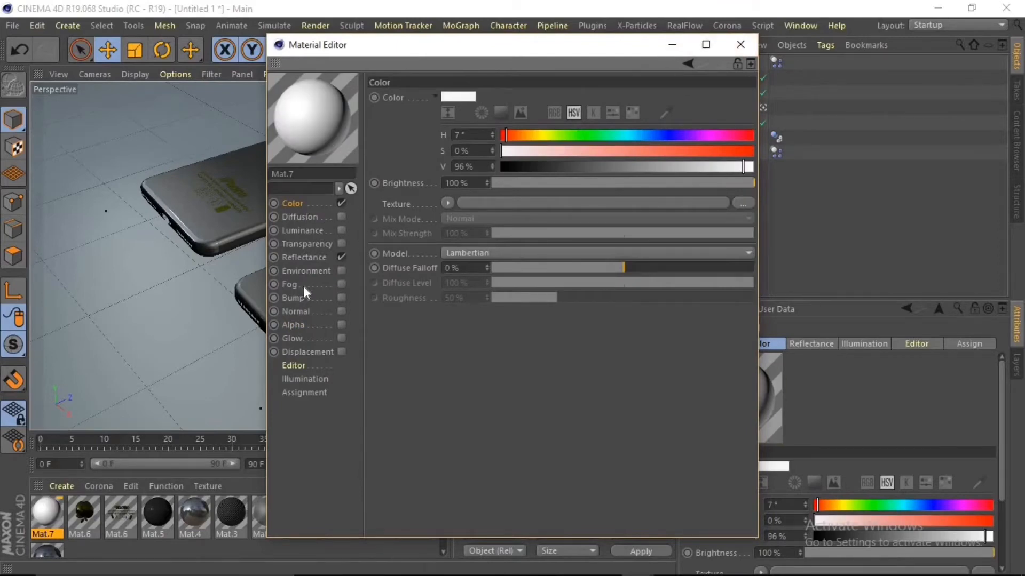
- Add a Reflection (Legacy) layer to the new material's reflectance with the layer colour brightness at 12%
click(297, 257)
click(388, 128)
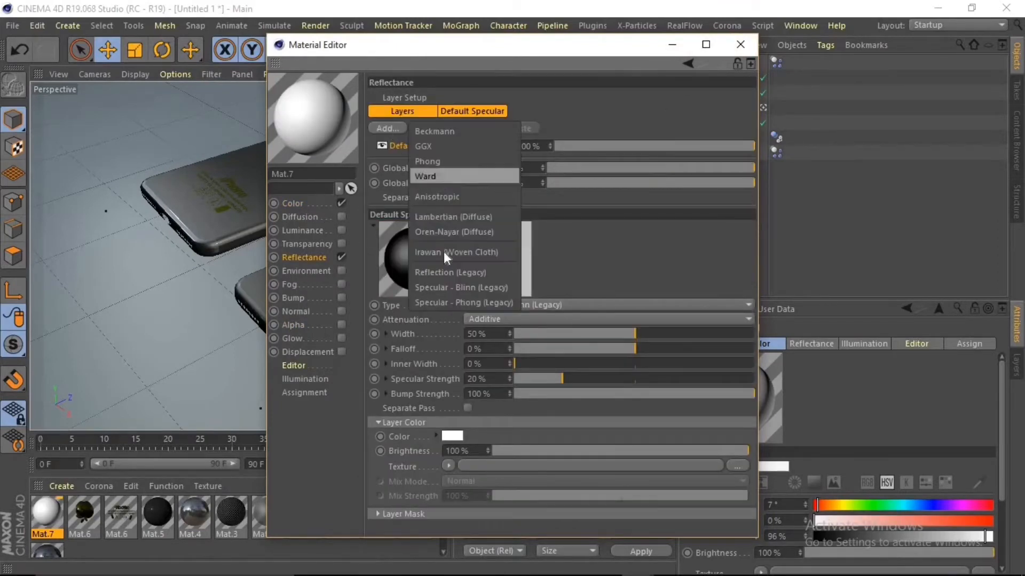
click(443, 251)
click(523, 438)
- Set the new material's colour value to 89% and slightly raise the reflection layer's brightness
click(292, 203)
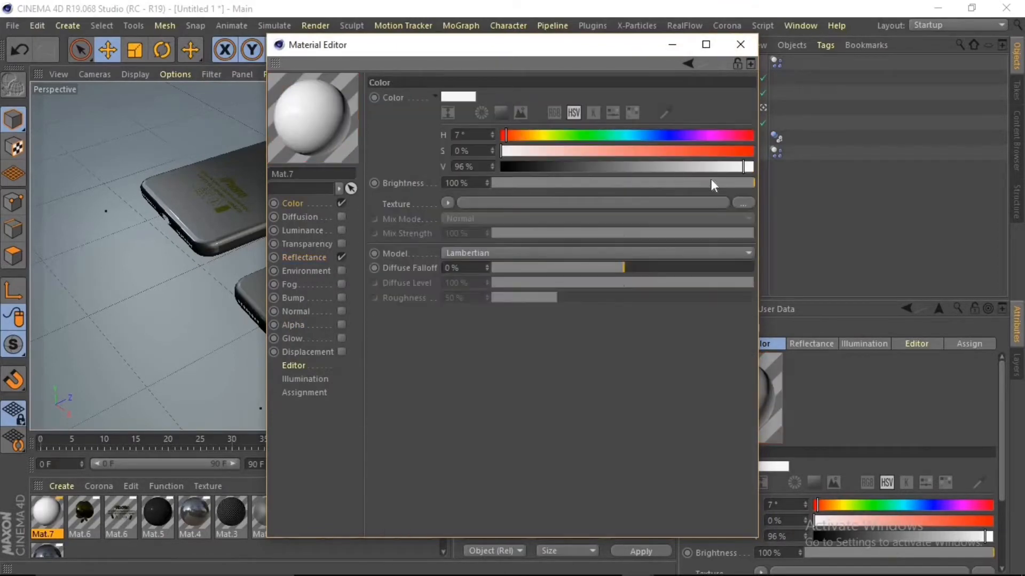
click(725, 166)
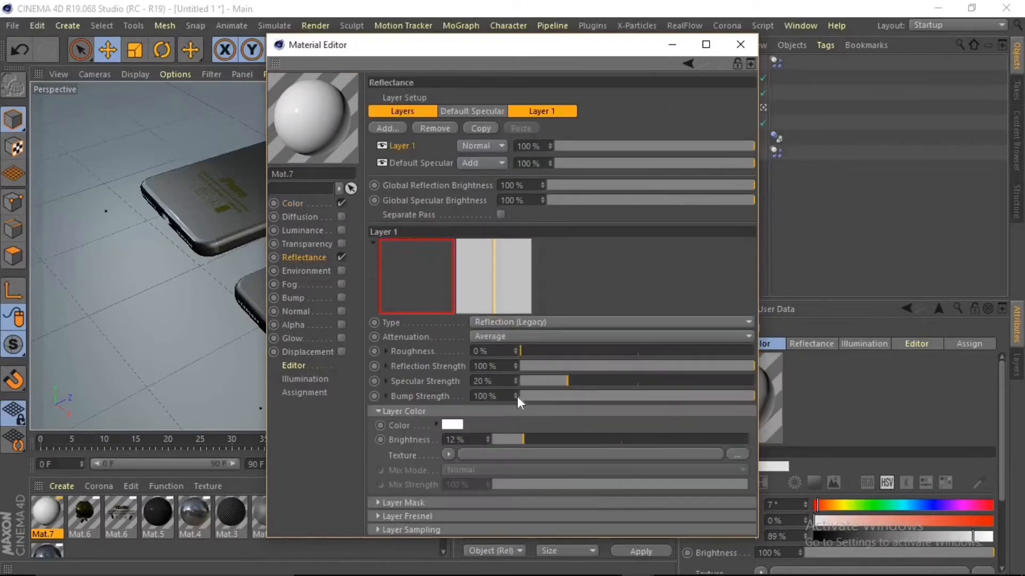
click(530, 438)
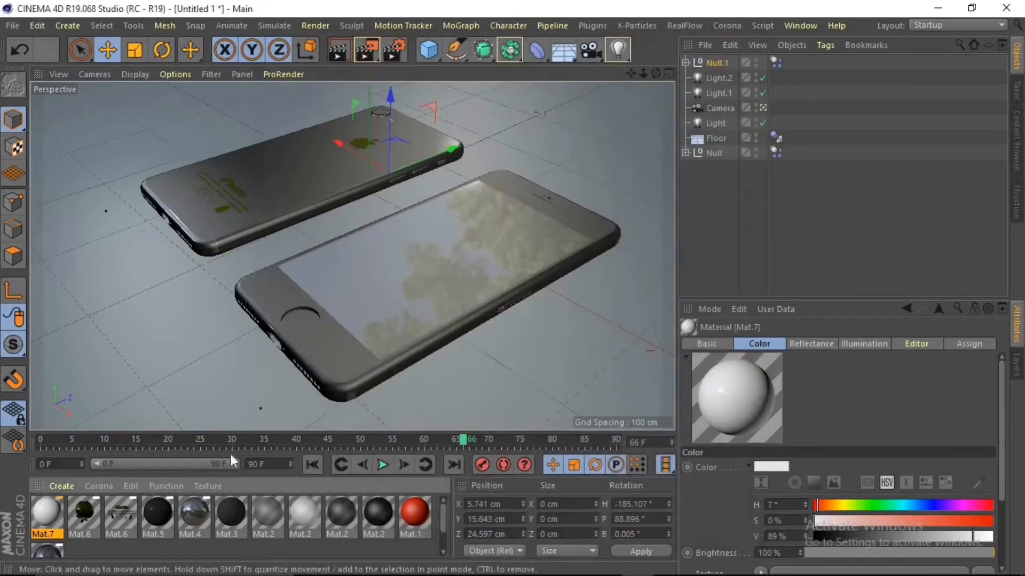
- Apply the new white material to the floor and run a brief test render of the scene
drag(48, 518, 338, 396)
drag(618, 149, 618, 151)
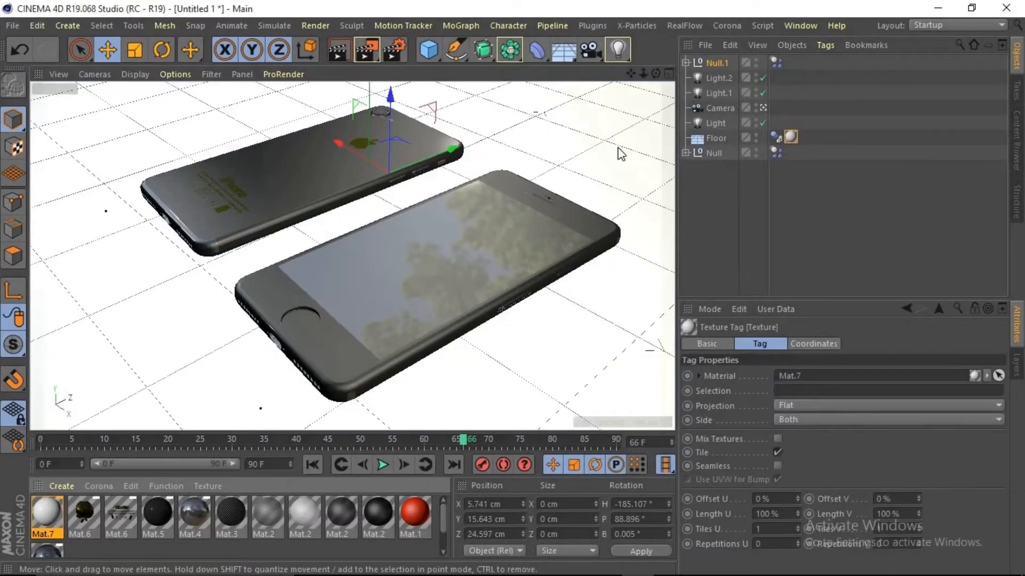
click(356, 54)
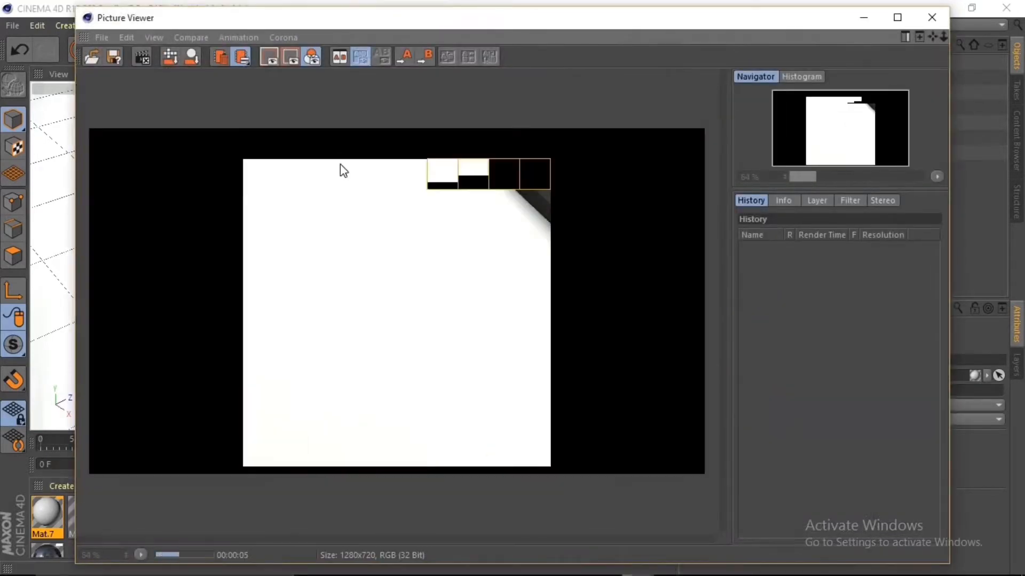
click(932, 17)
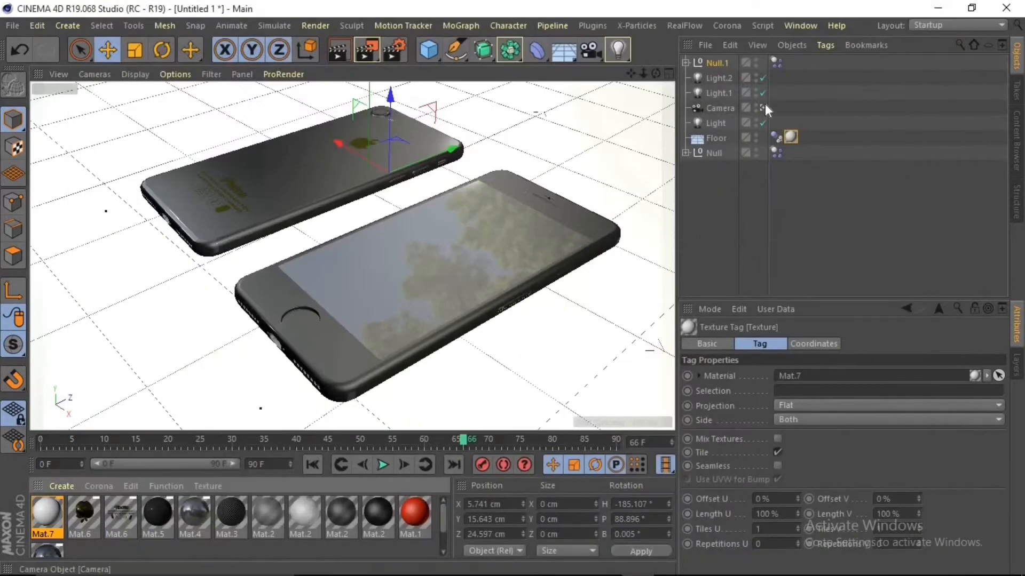
- Delete the non-material tags from Null.1, Floor and Null, keeping the floor's texture tag
click(764, 106)
click(765, 105)
click(704, 222)
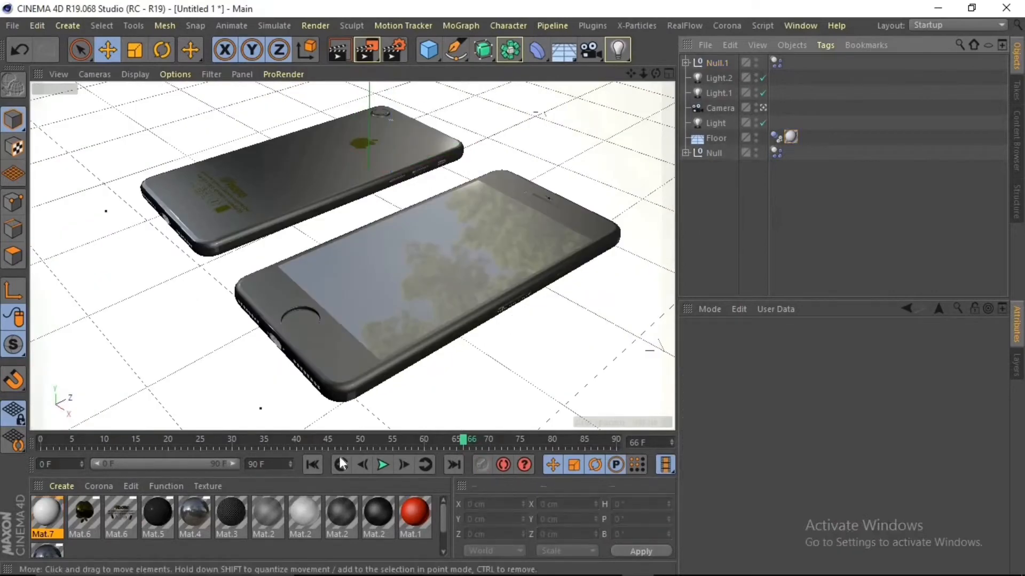
click(776, 153)
key(Delete)
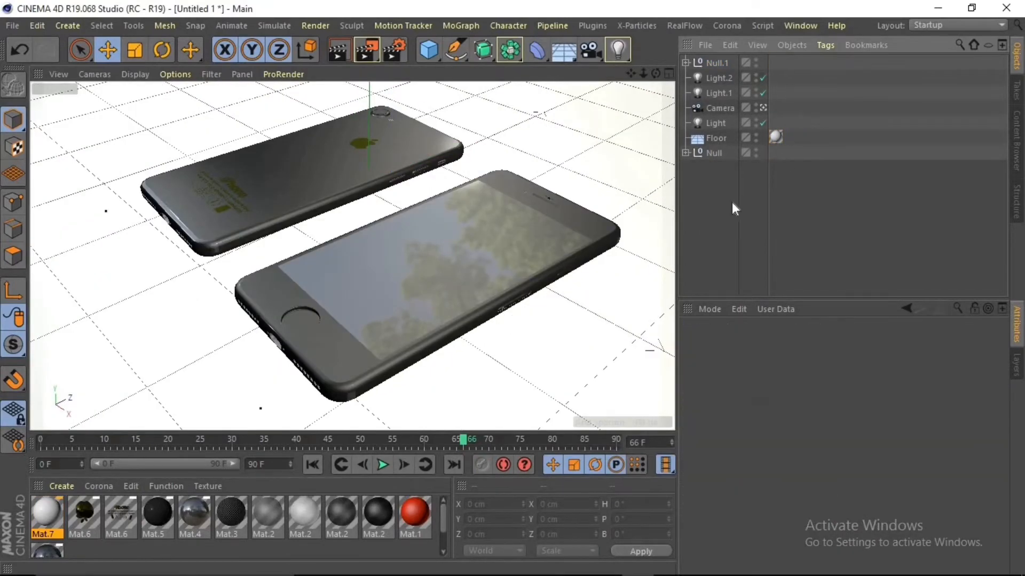
- Add the Ambient Occlusion and Global Illumination effects to the render settings
click(380, 56)
click(239, 355)
click(342, 174)
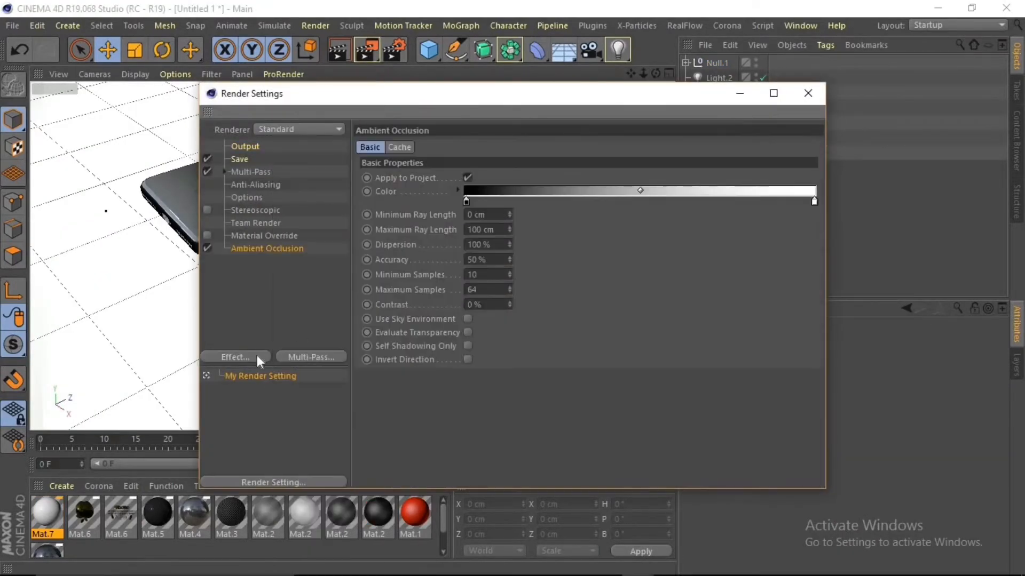
click(257, 354)
click(344, 278)
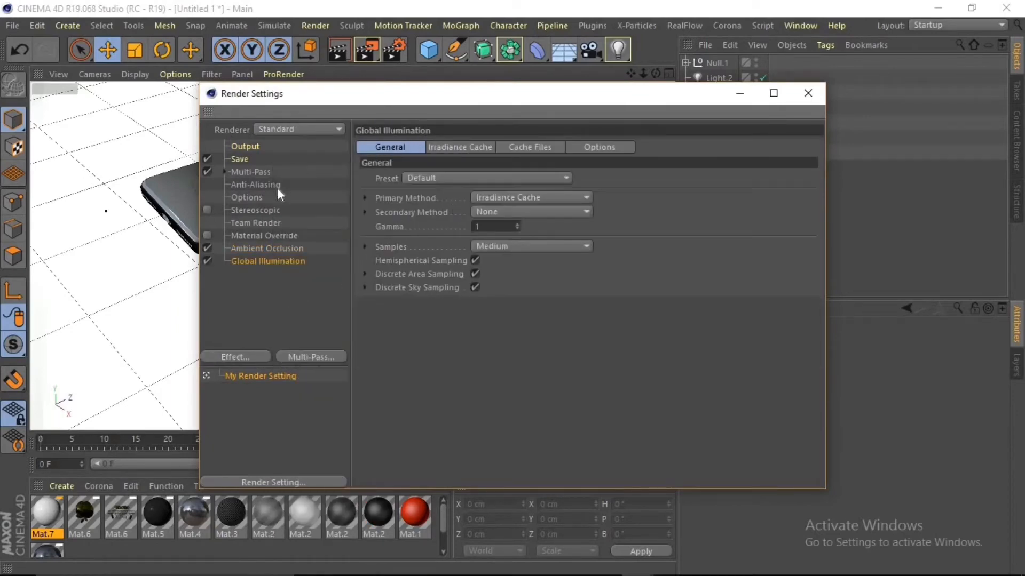
- Check the Multi-Pass, Save and Options render settings and render the scene to the Picture Viewer
click(261, 171)
click(241, 160)
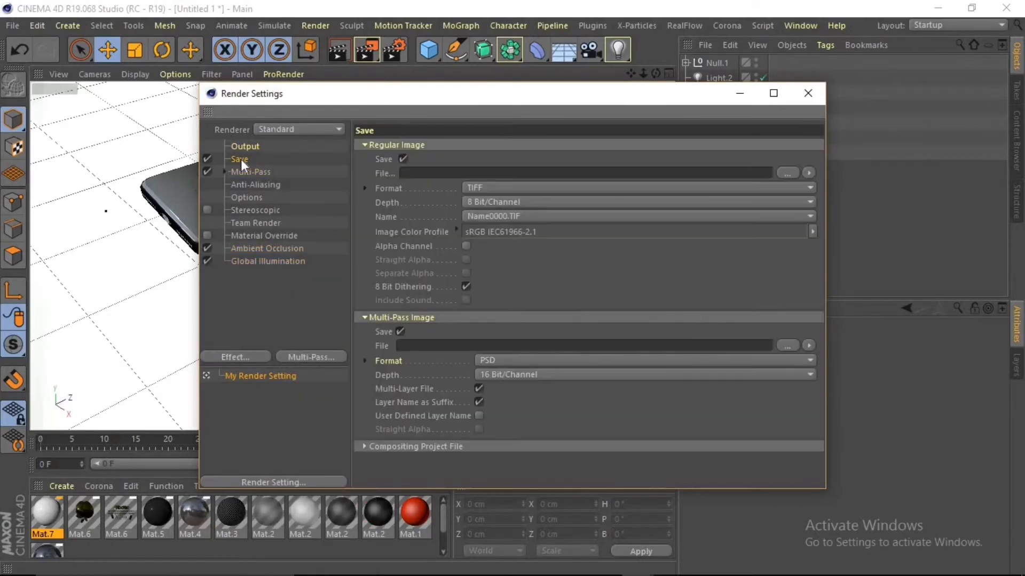
click(246, 197)
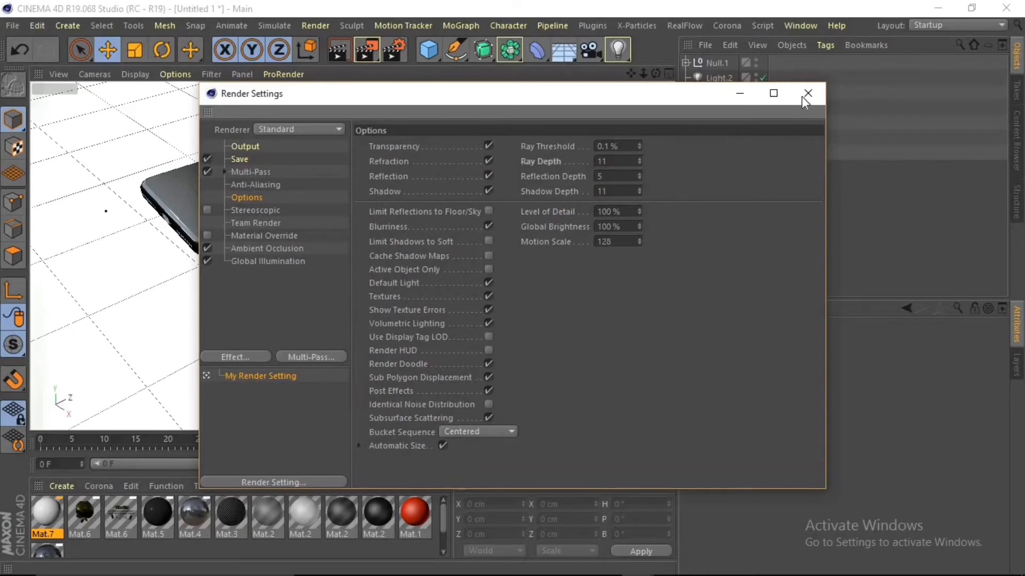
click(807, 93)
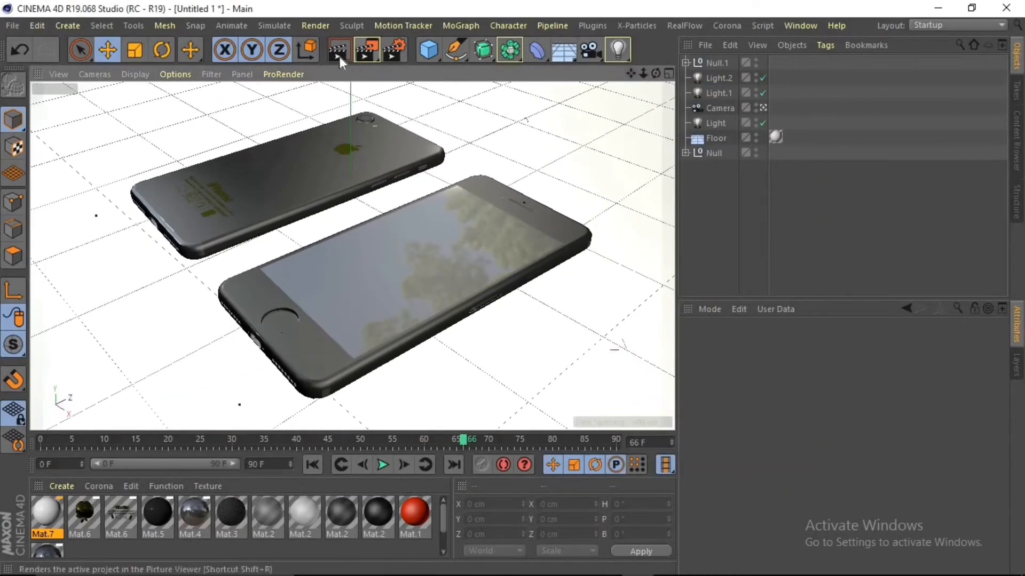
click(340, 53)
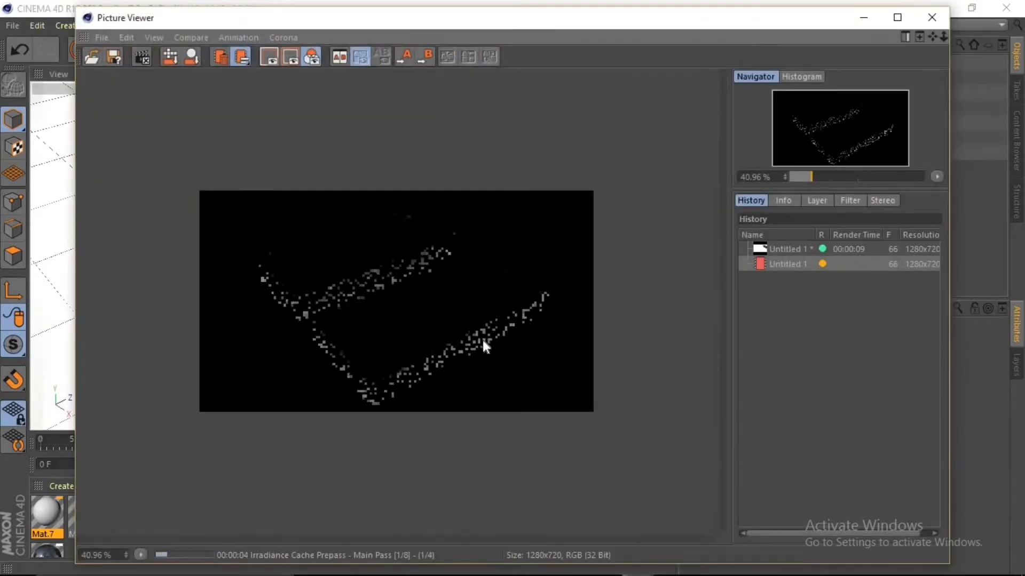